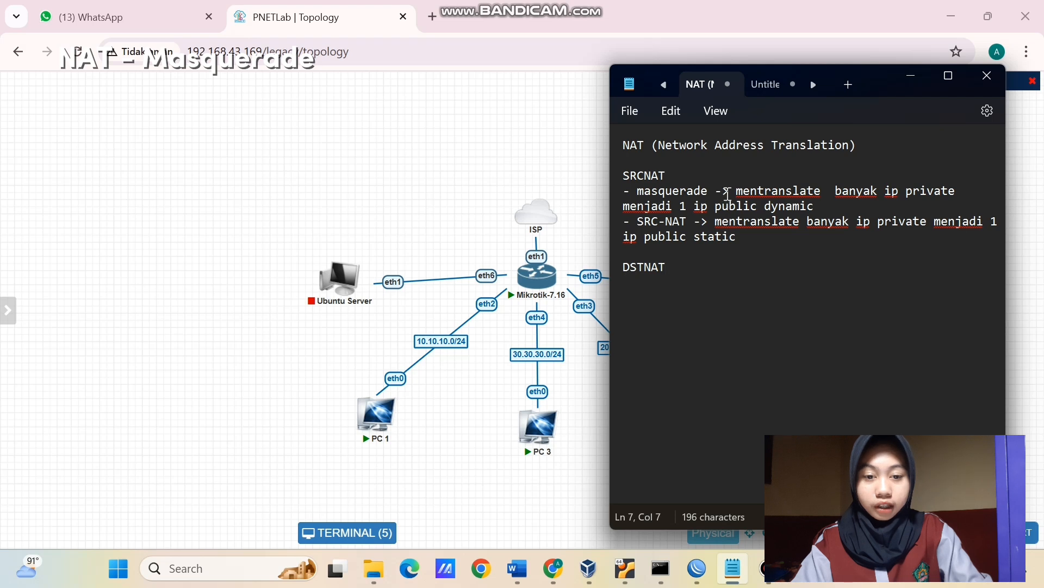
Highlight the masquerade and SRC-NAT definitions in the NAT notes to review each one
left_click_drag(737, 190, 808, 220)
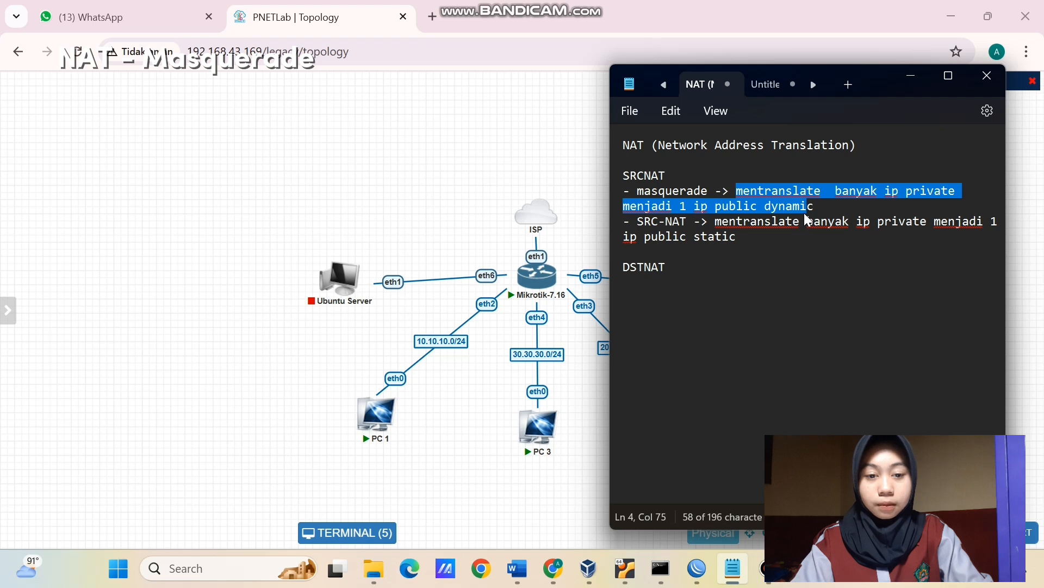
left_click(805, 215)
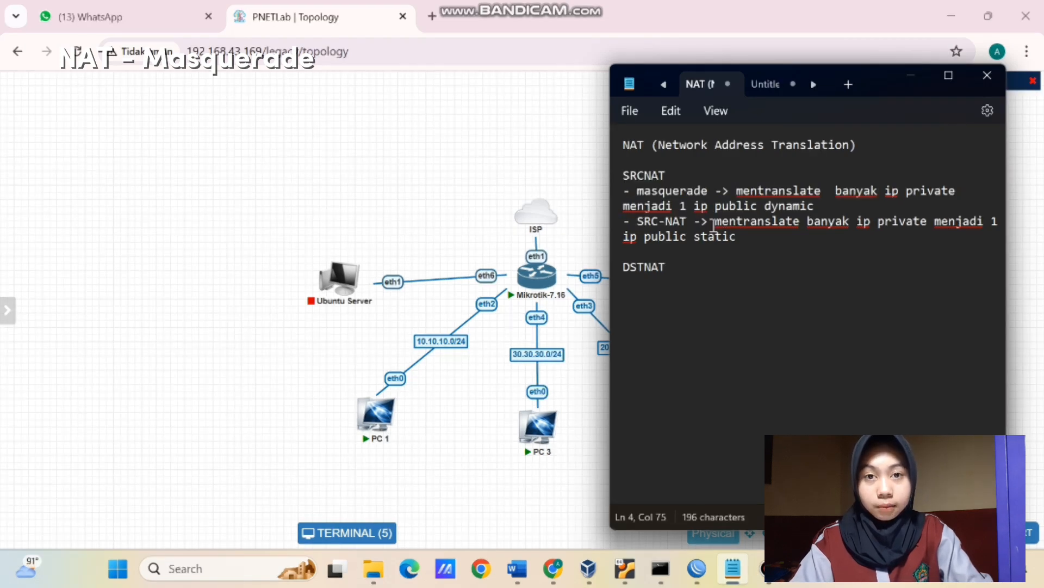
left_click_drag(716, 224, 773, 246)
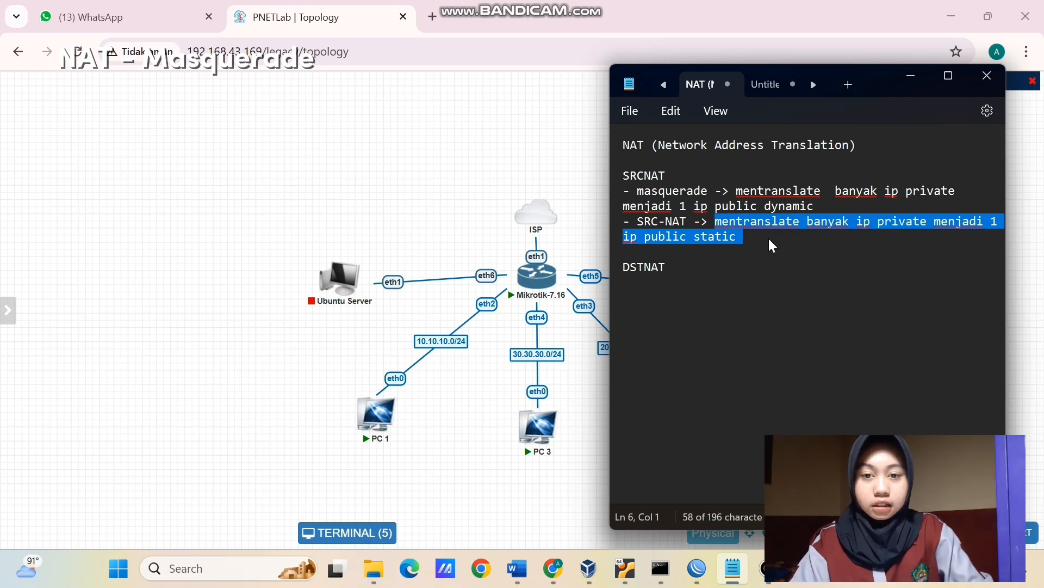
left_click(770, 240)
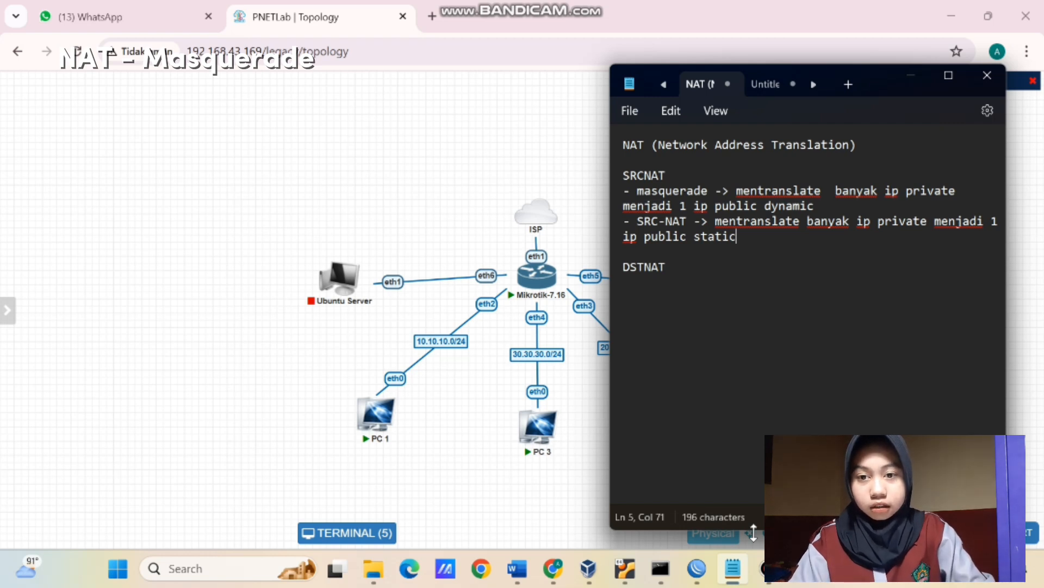
Switch to WinBox and review the action options of the existing srcnat rule among the firewall's NAT rules
left_click(697, 569)
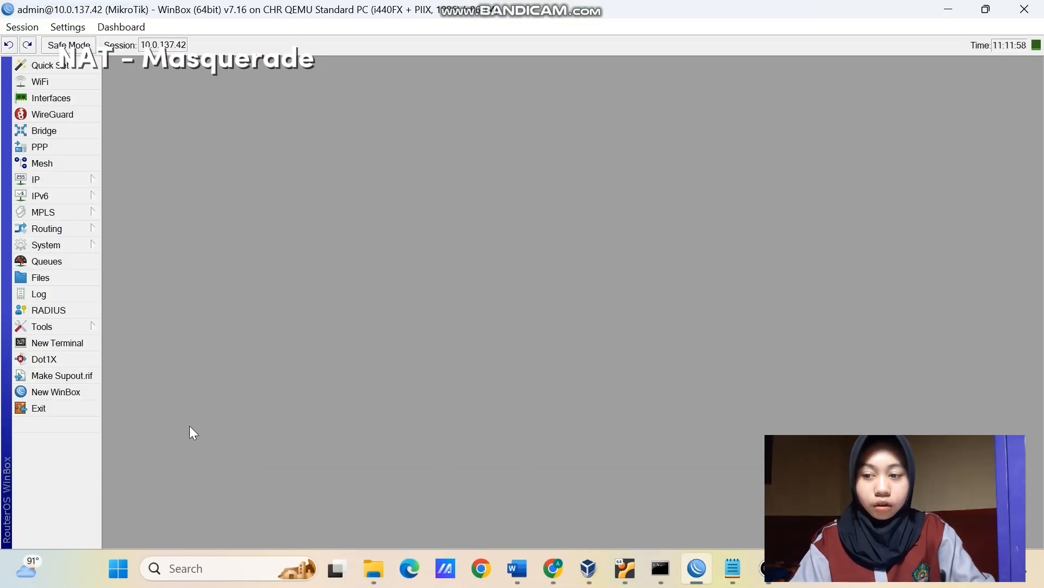
left_click(80, 181)
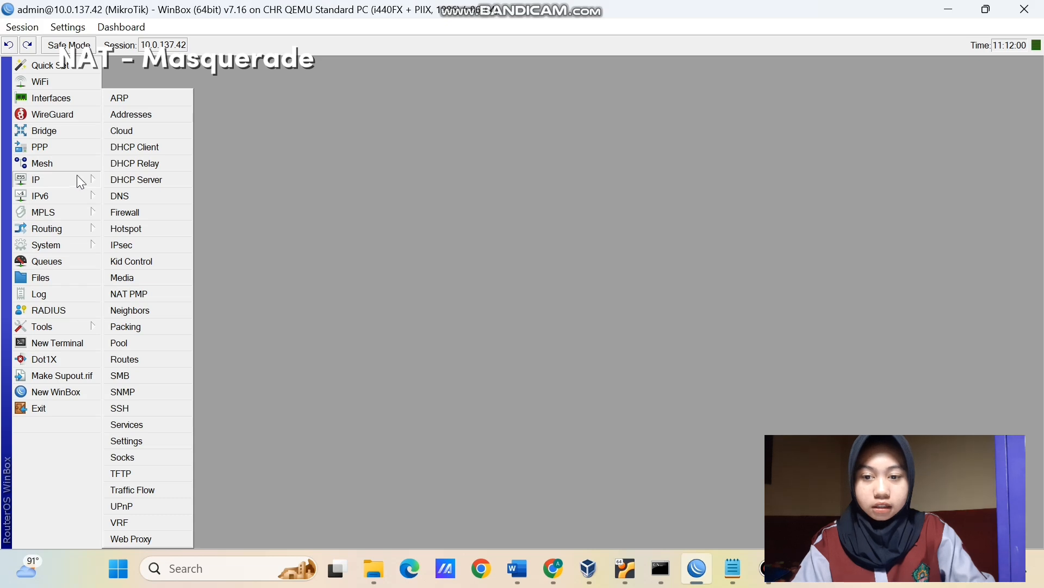
left_click(117, 217)
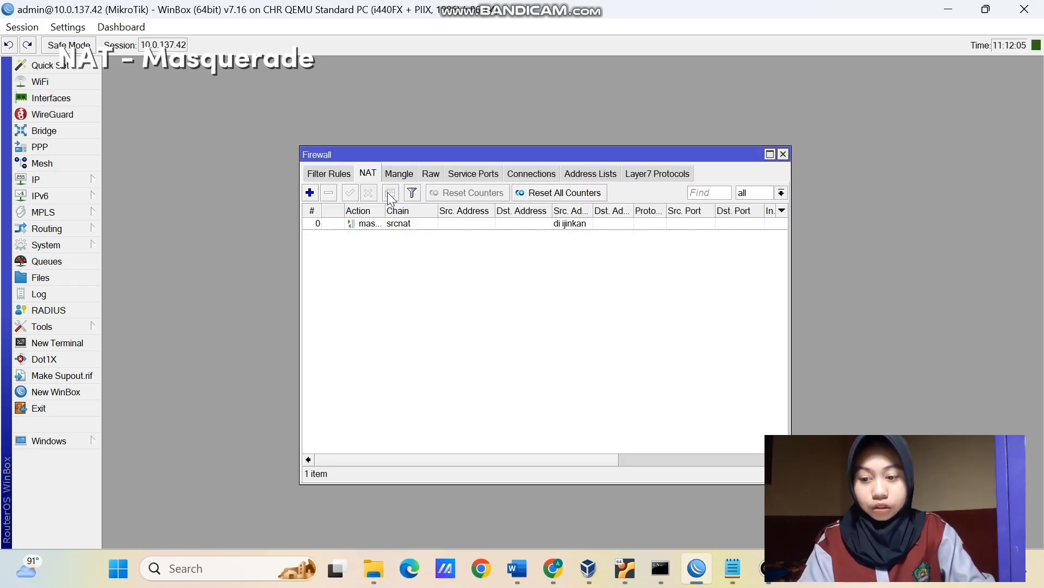
double_click(404, 224)
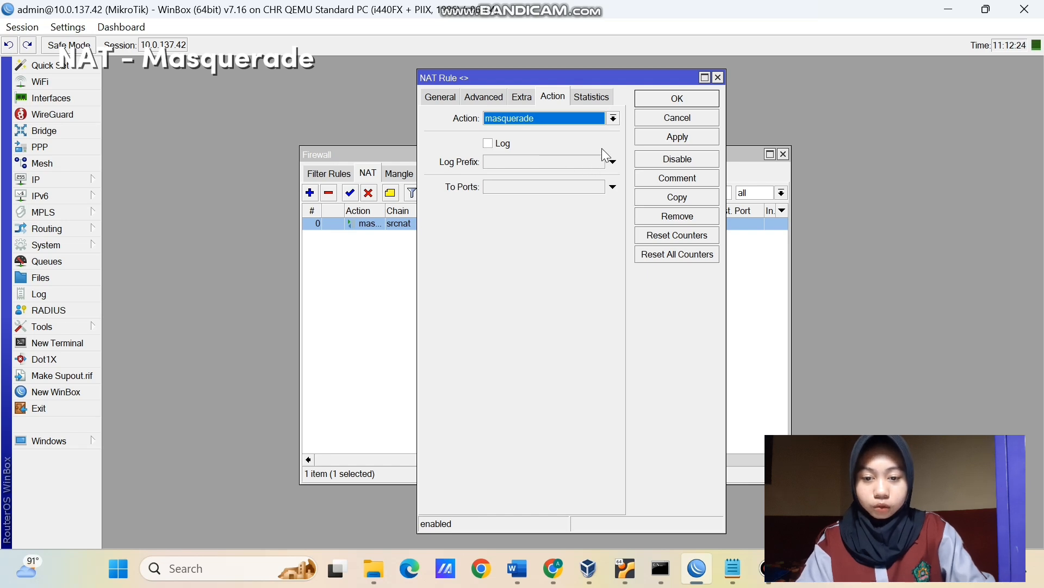
left_click(613, 118)
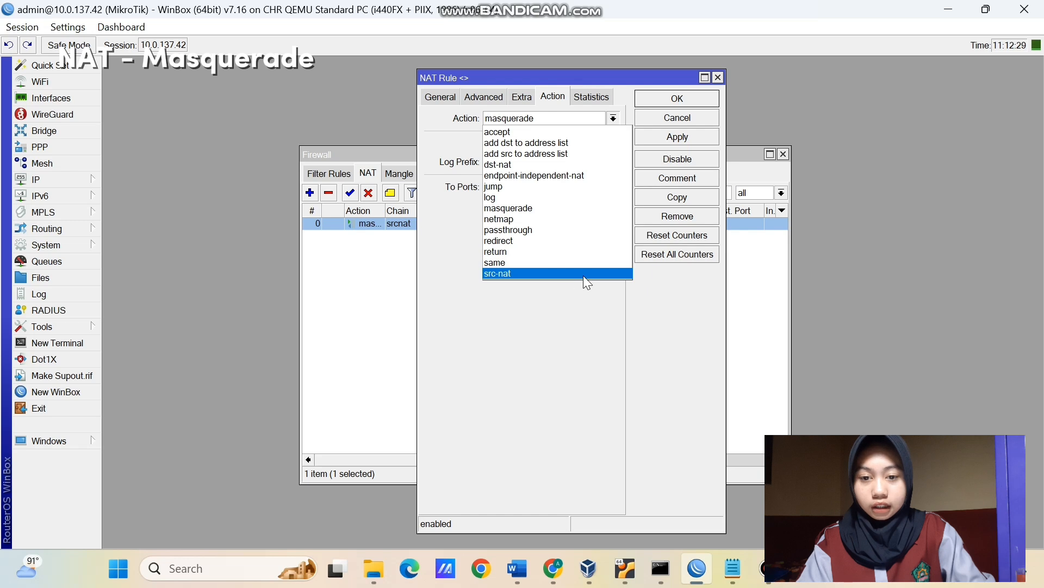
left_click(583, 306)
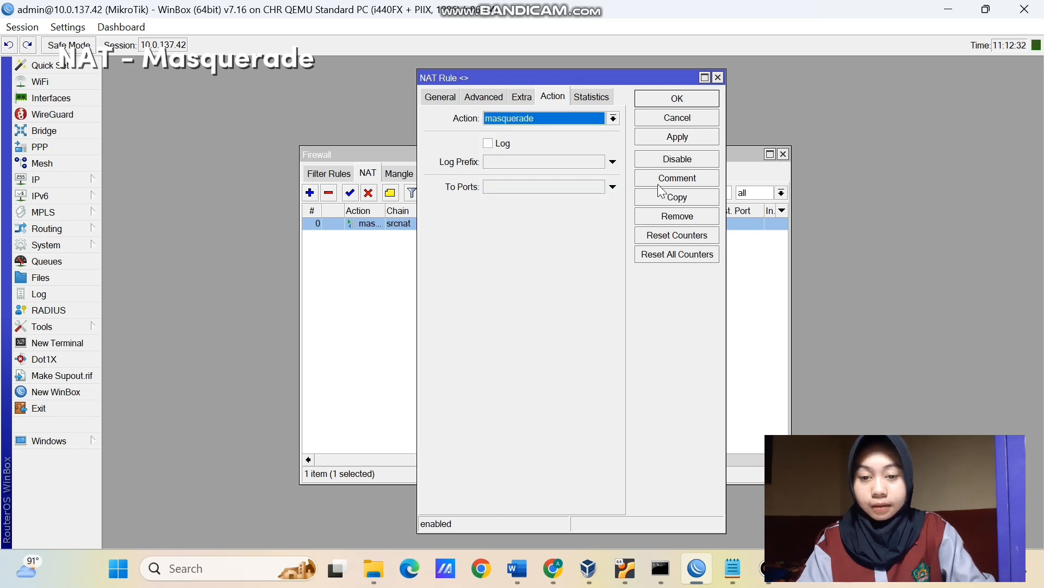
left_click(692, 101)
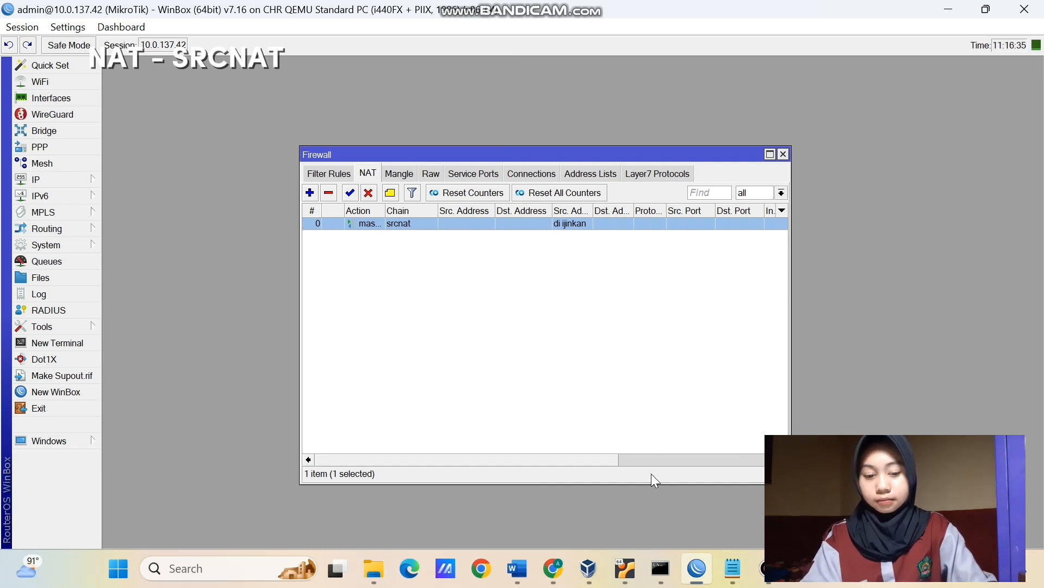
Switch to the Notepad notes and review the /29 host calculation, the ISP address and the usable public addresses
left_click(735, 570)
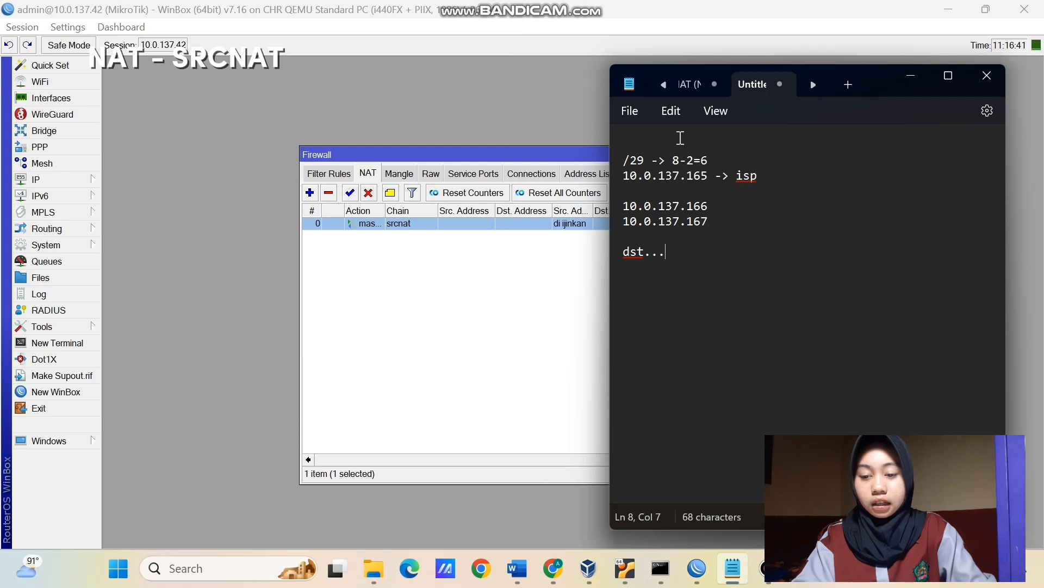
left_click_drag(646, 160, 624, 160)
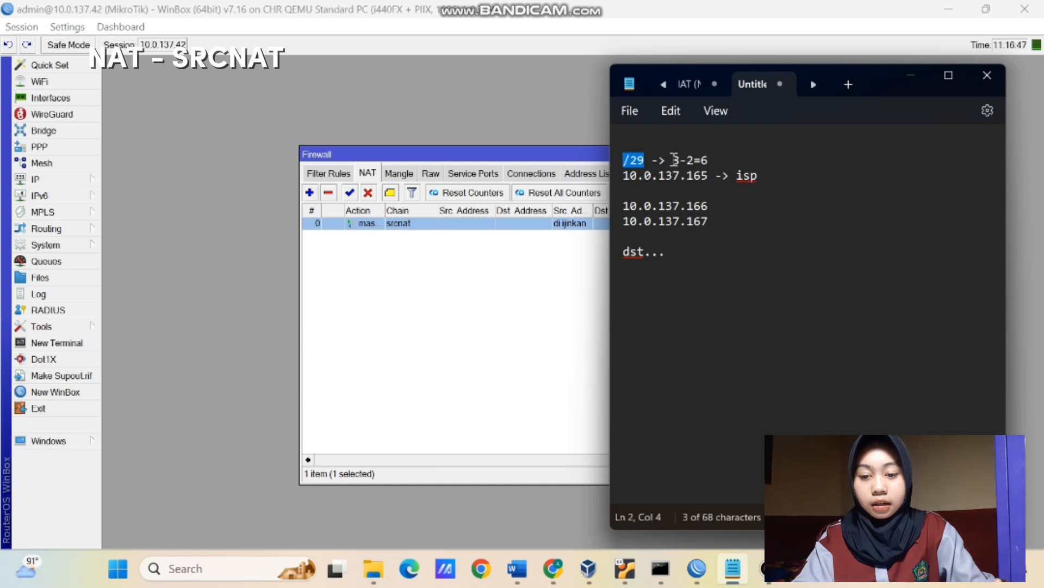
left_click(673, 160)
left_click_drag(673, 160, 721, 161)
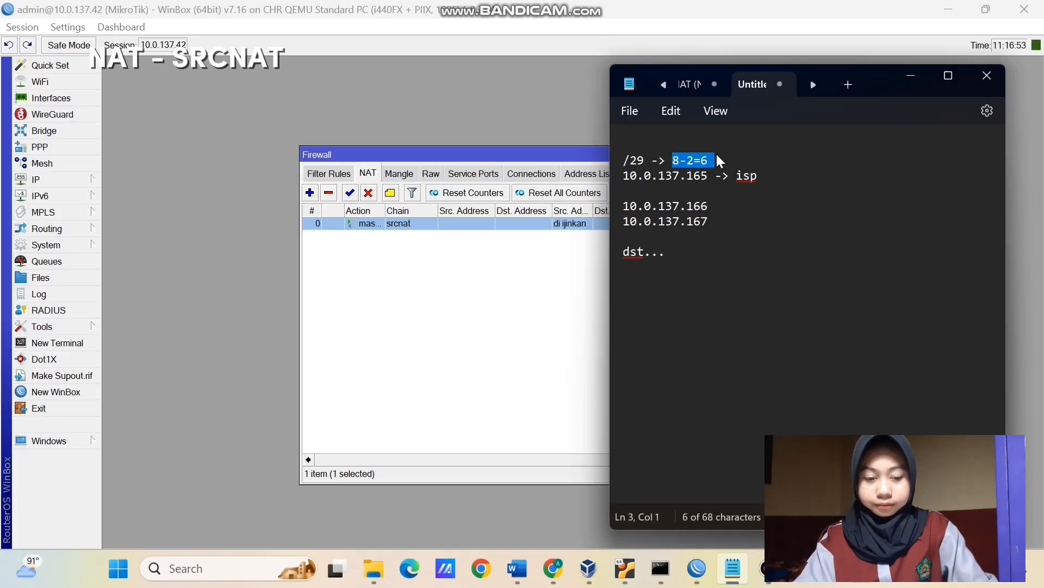
left_click(717, 158)
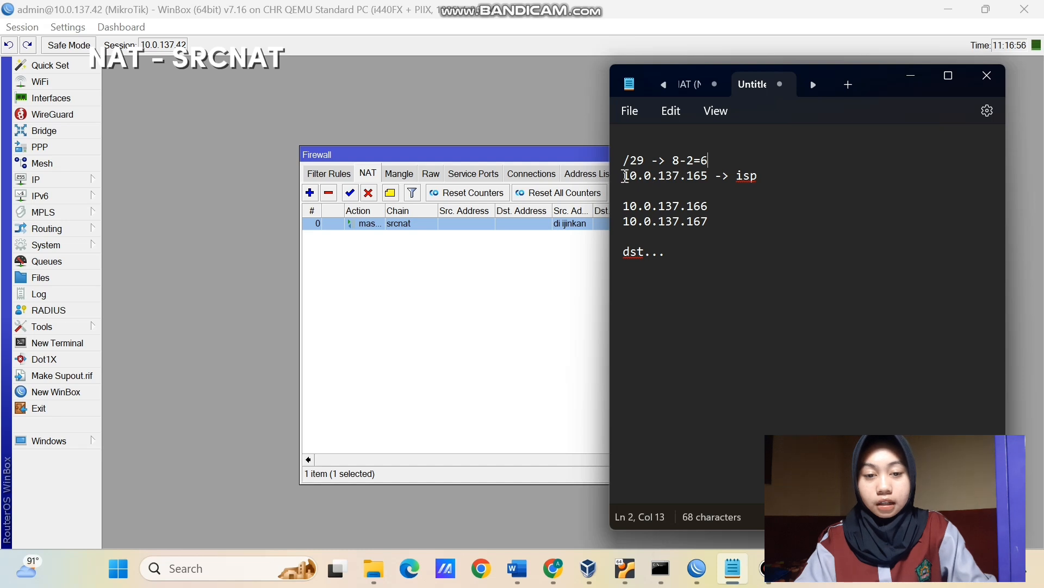
left_click_drag(623, 175, 763, 179)
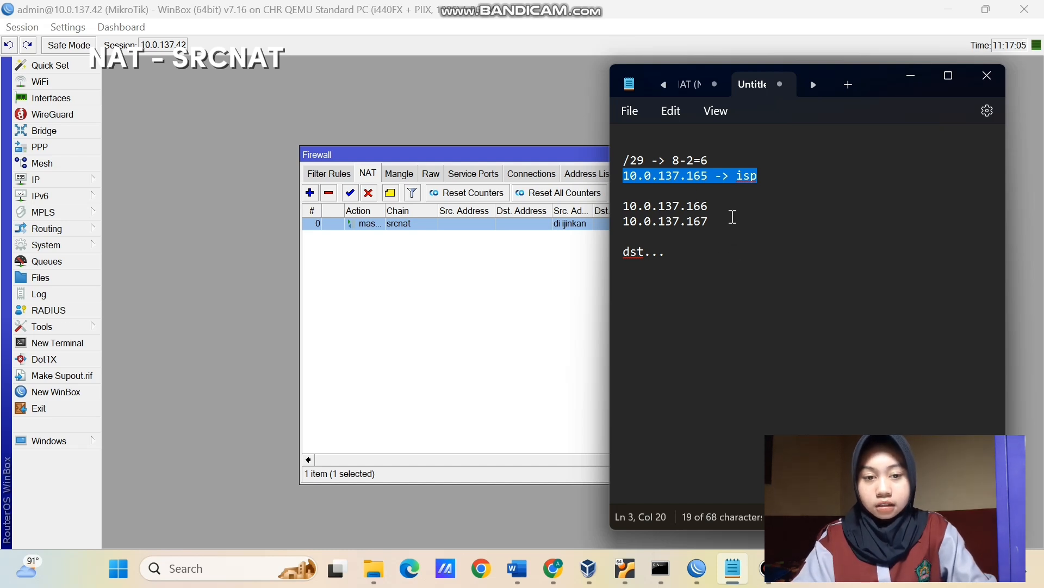
left_click(733, 217)
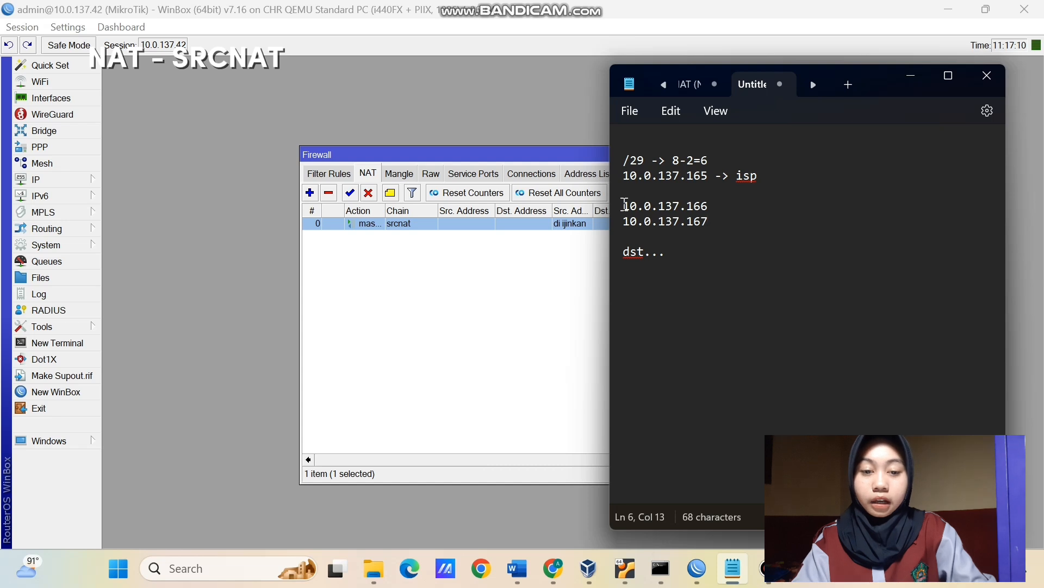
left_click_drag(625, 205, 711, 226)
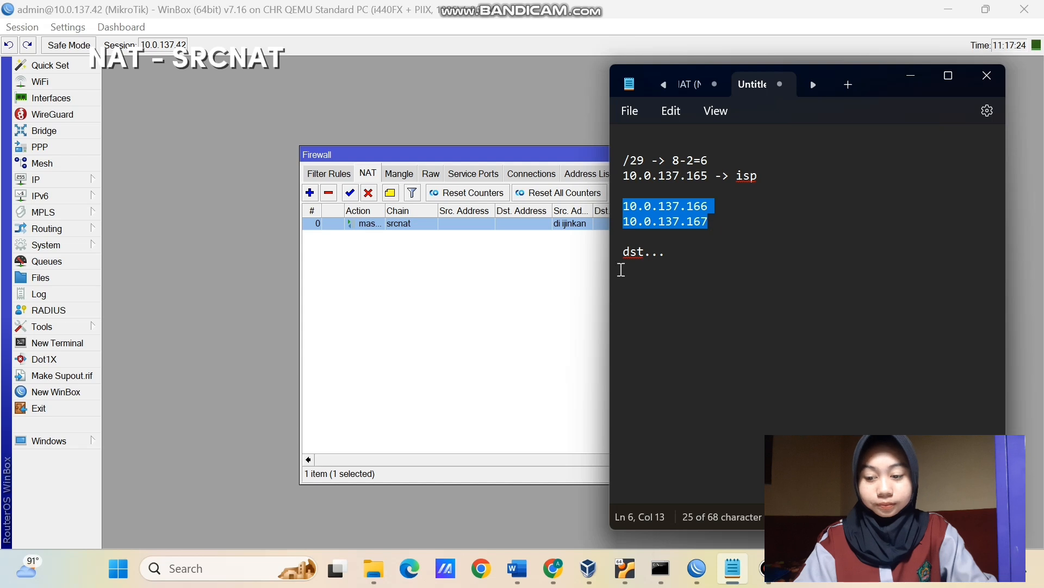
left_click(644, 287)
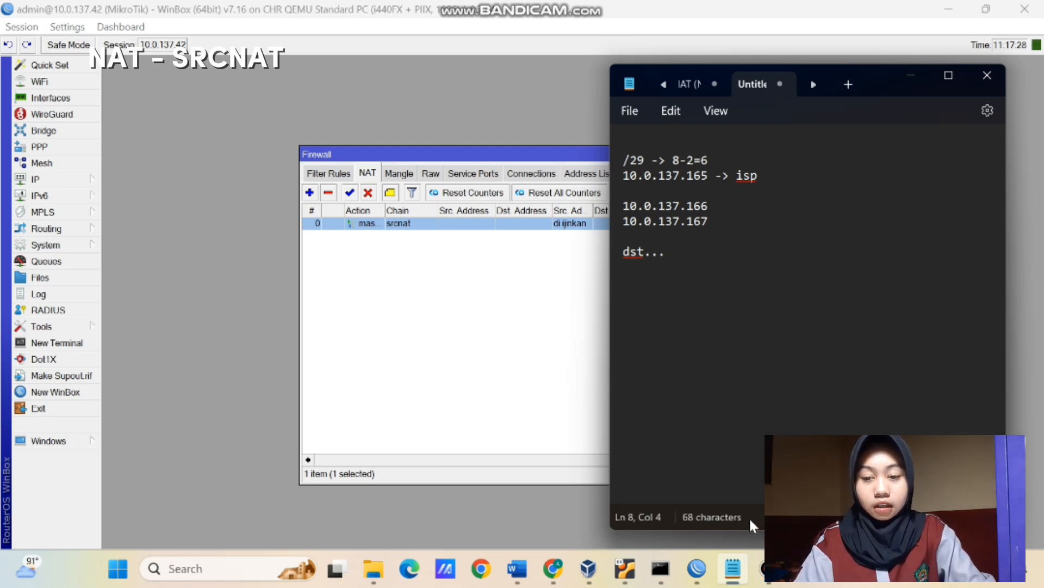
left_click(735, 568)
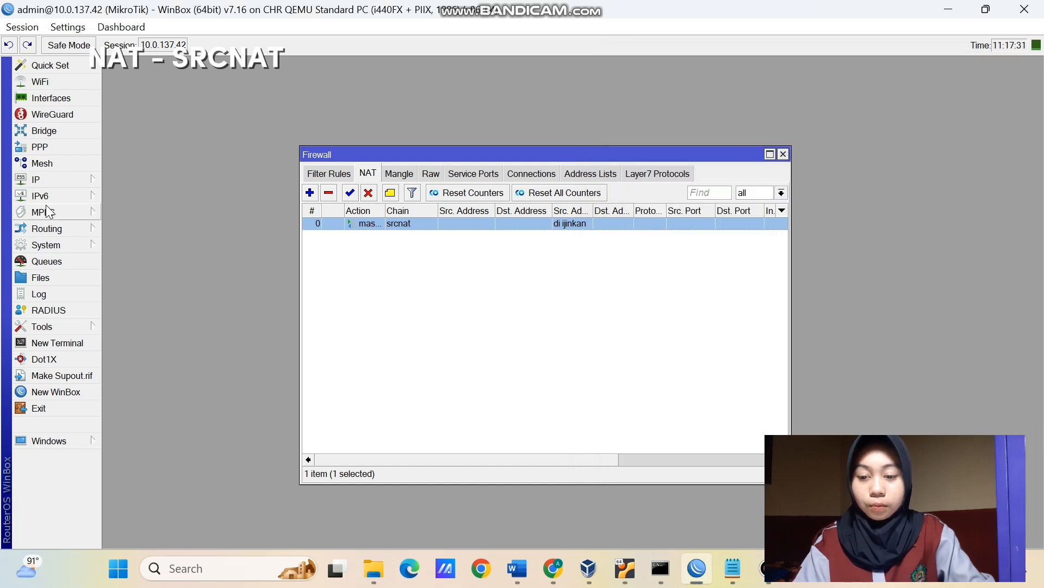
Add the IP address 10.0.137.166/24 on interface ether1 to the router's address list
left_click(60, 181)
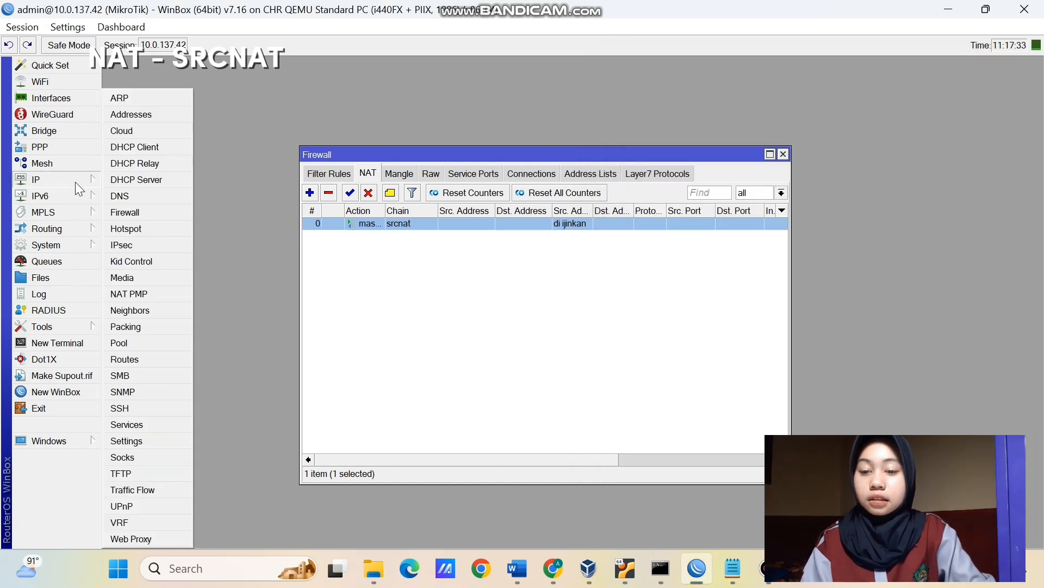
left_click(156, 113)
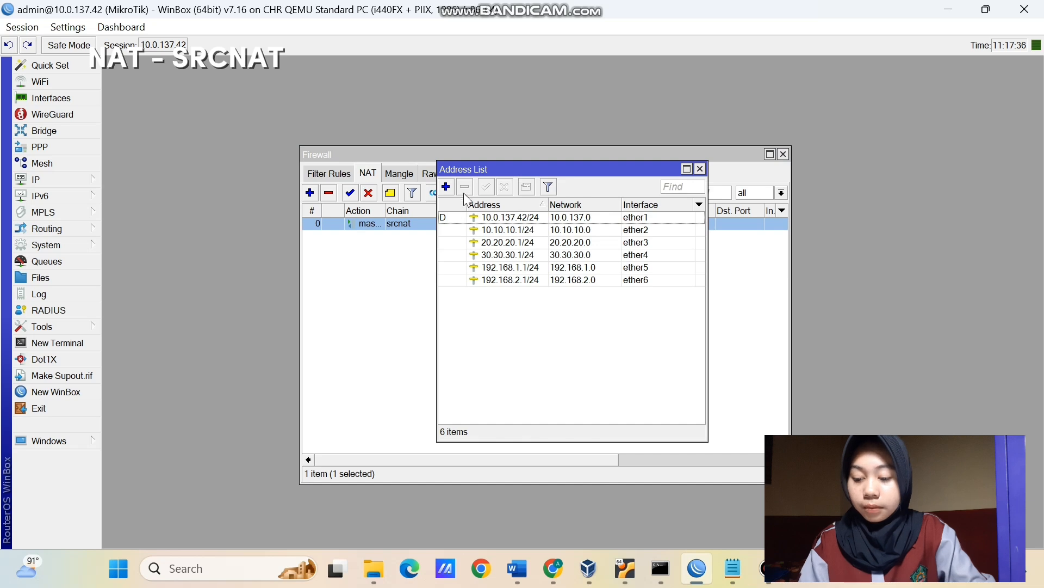
left_click(446, 187)
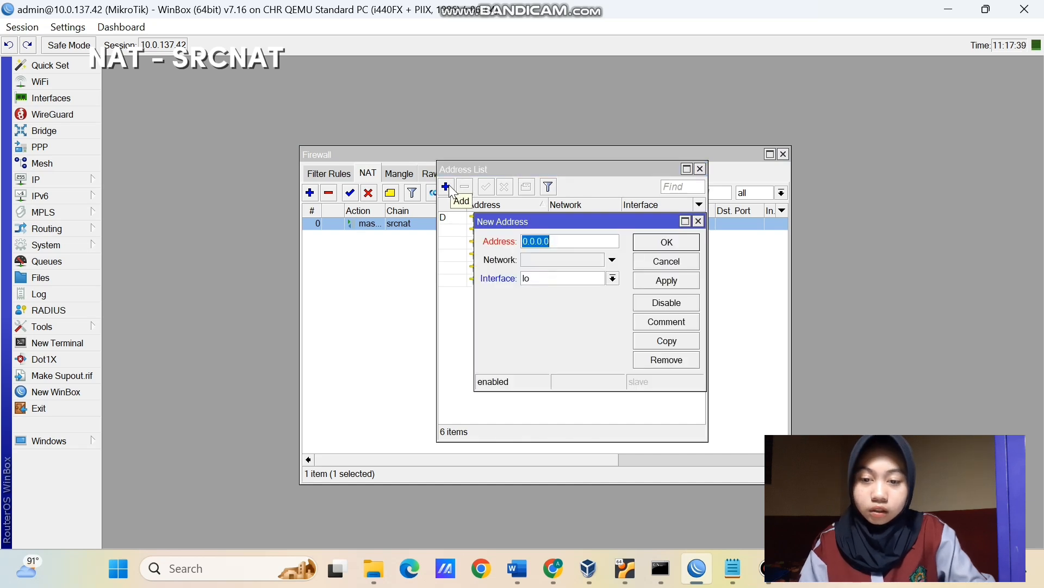
key("BackSpace")
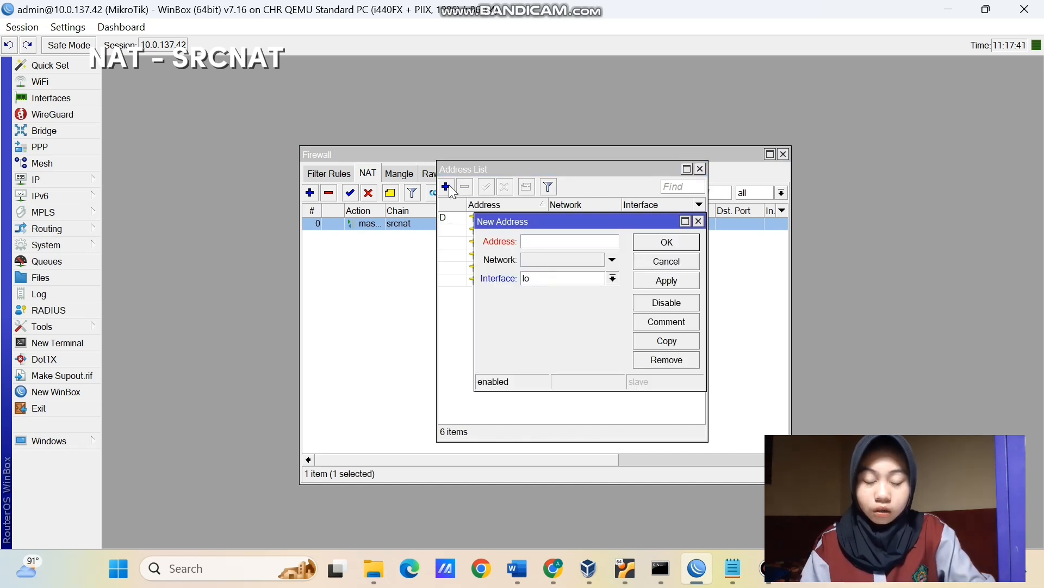
type("10.0.13")
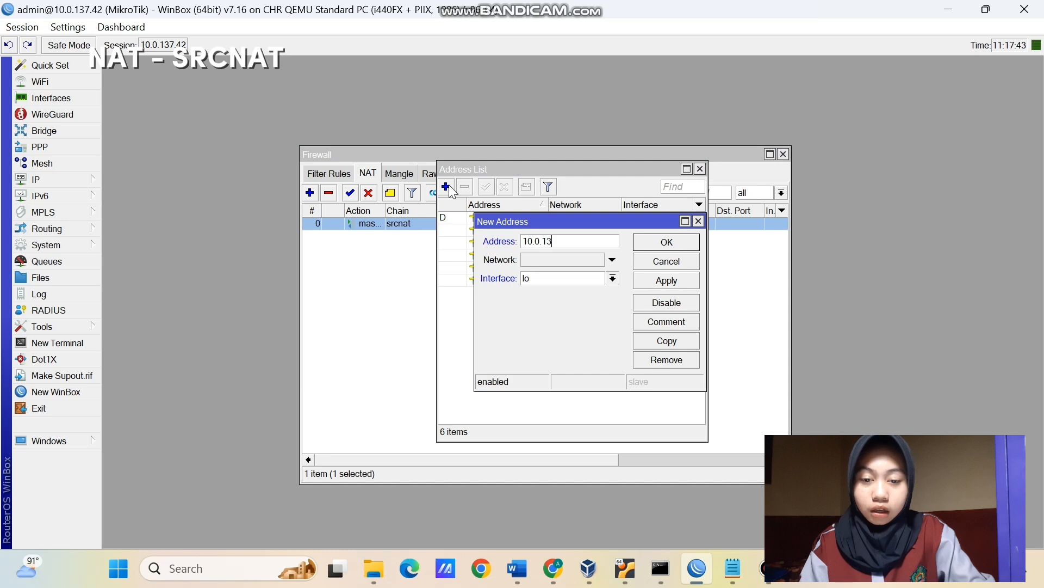
type("7.166/24")
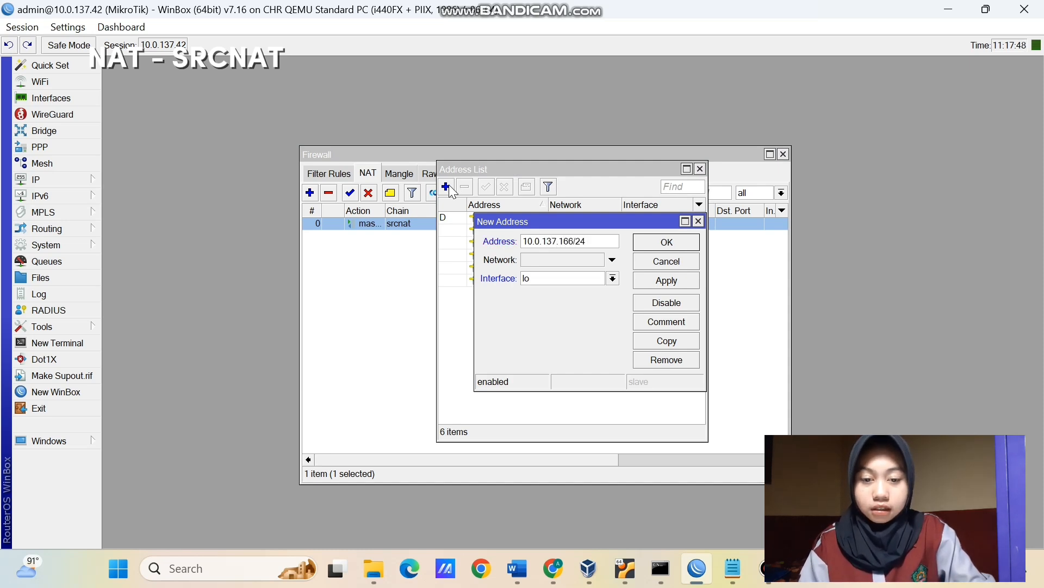
left_click(613, 278)
left_click(613, 292)
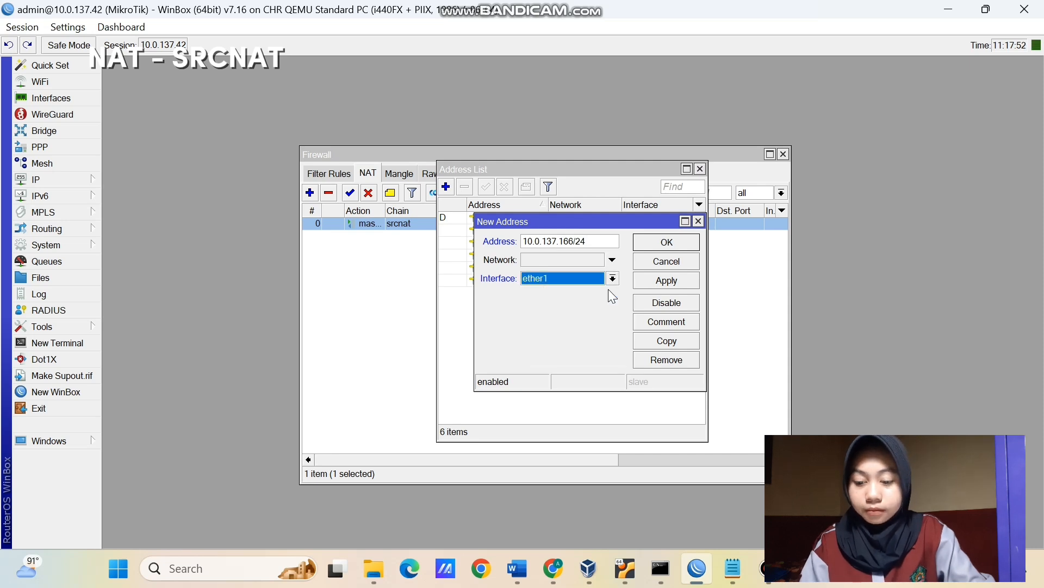
left_click(677, 283)
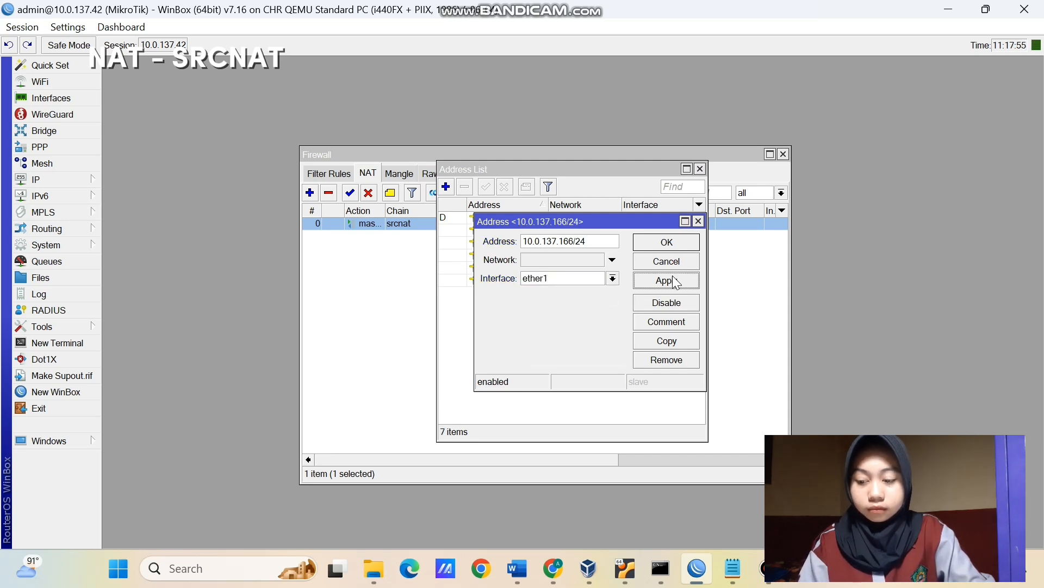
left_click(674, 246)
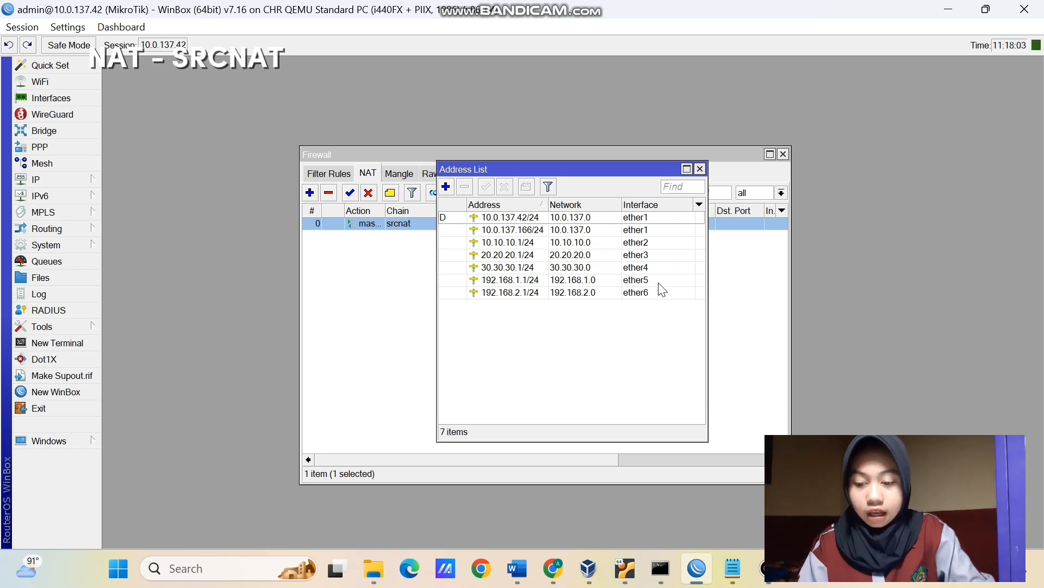
Copy the 10.0.137.166/24 address entry and save the copy as 10.0.137.167/24 on ether1
left_click(561, 231)
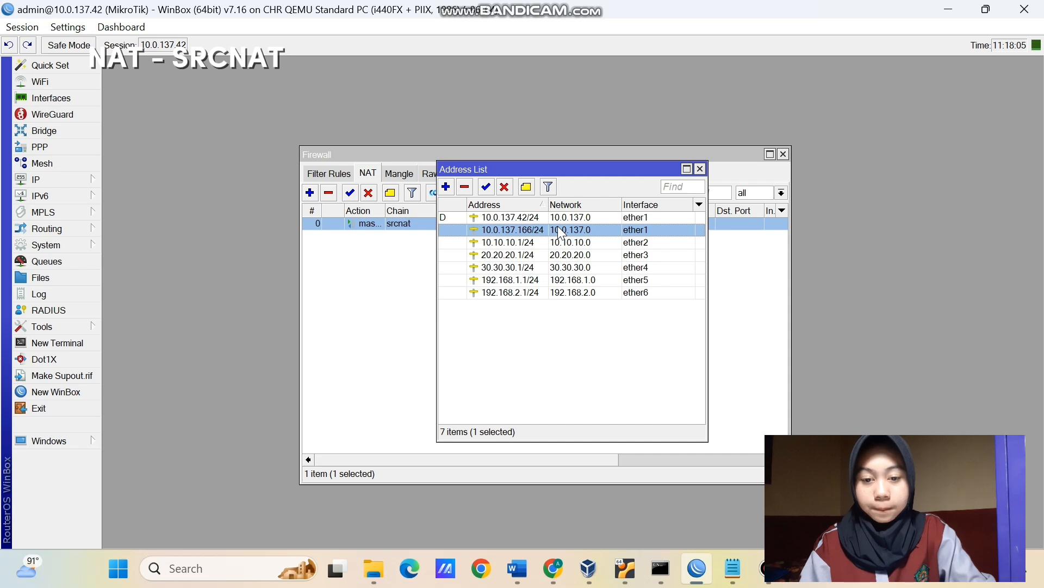
double_click(562, 231)
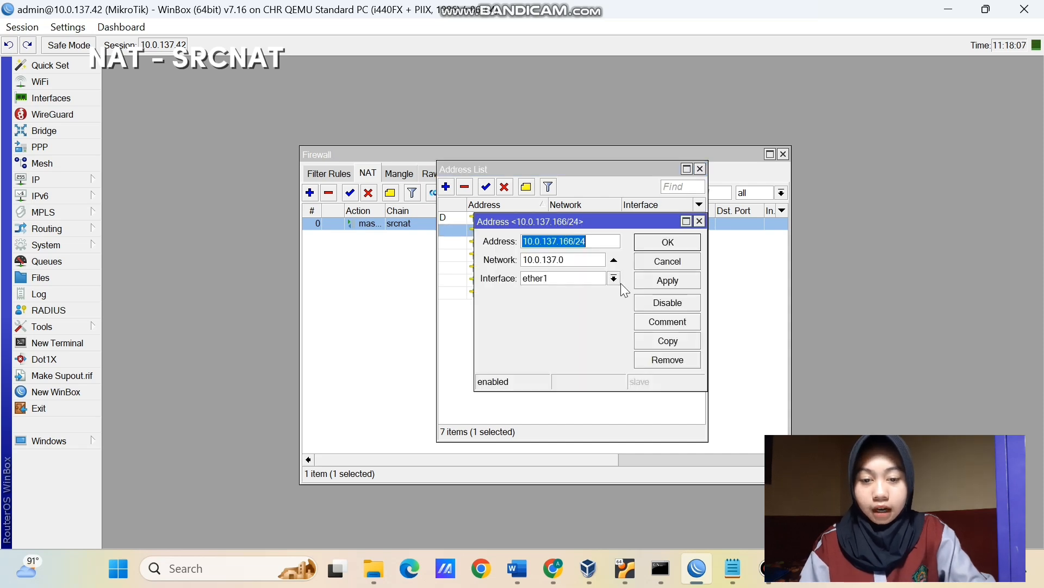
left_click(676, 344)
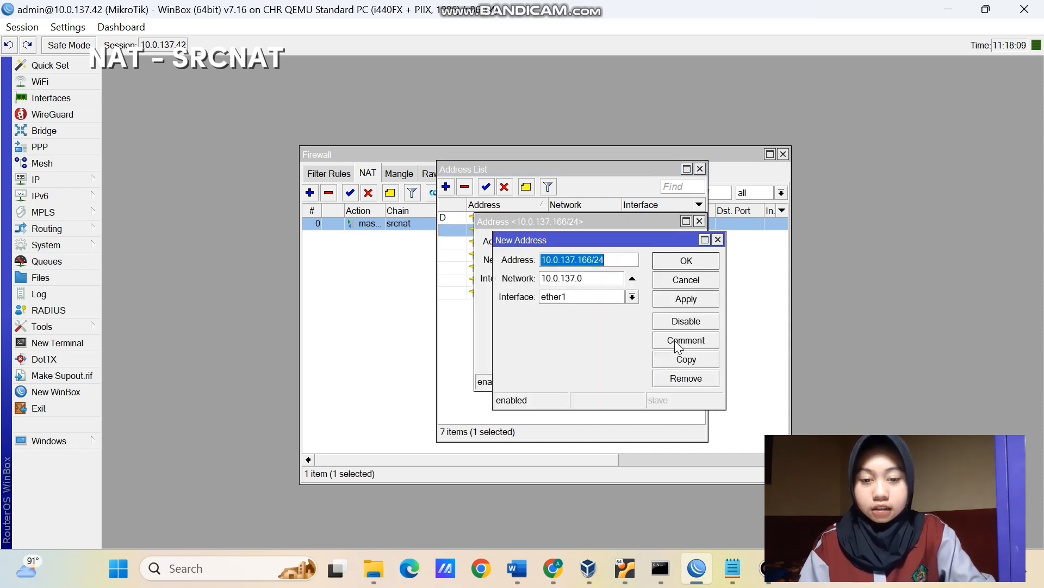
left_click(591, 260)
type("7")
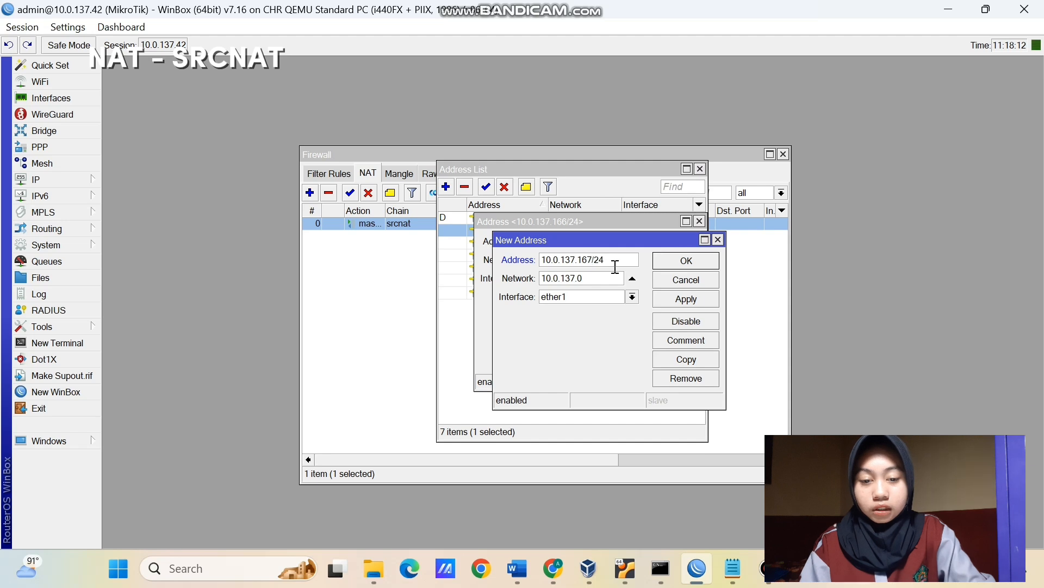
left_click(674, 263)
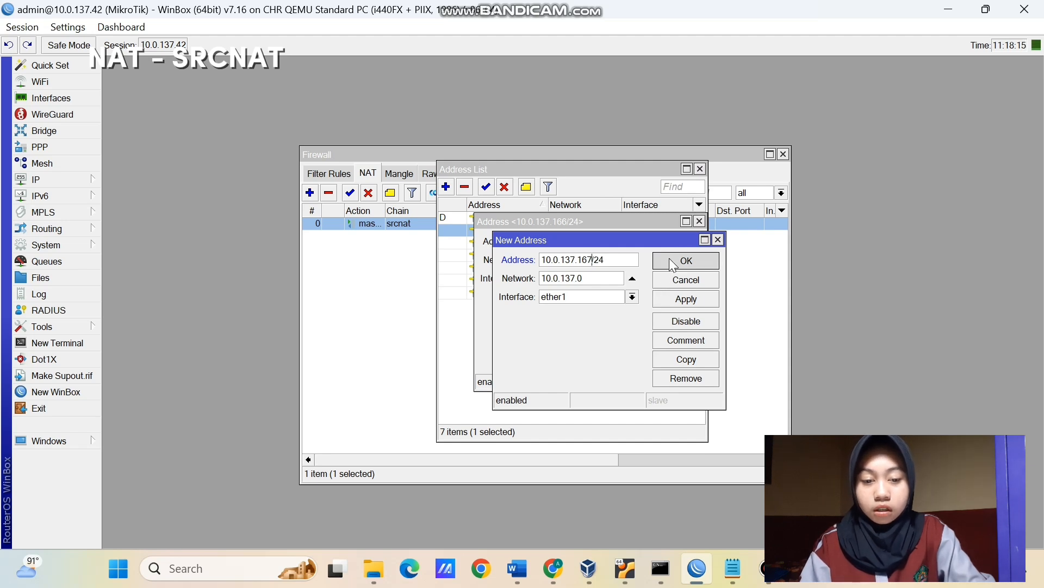
Copy the 10.0.137.166/24 address entry and save the copy as 10.0.137.168/24 on ether1
left_click(667, 341)
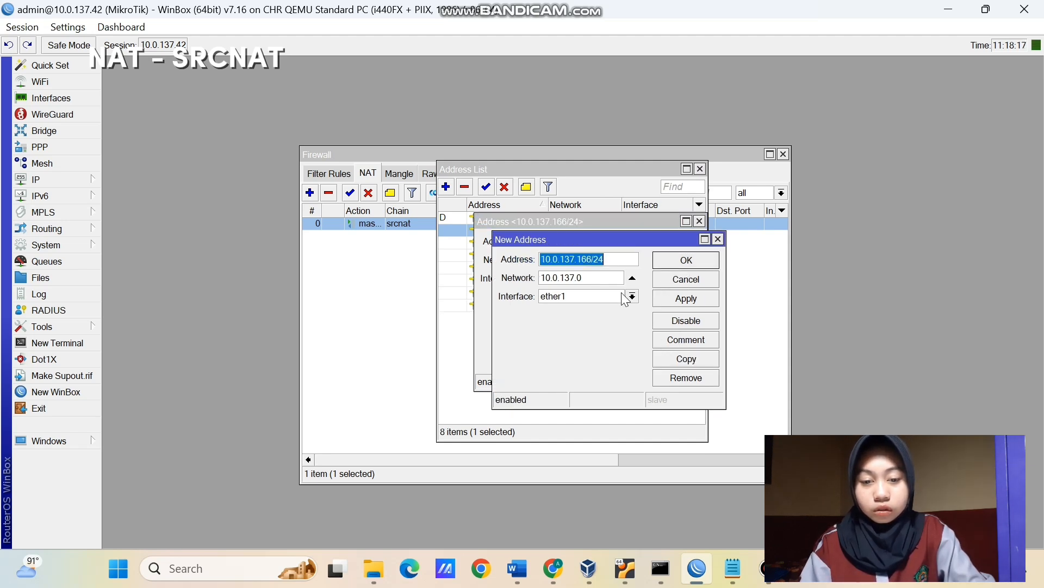
left_click(592, 259)
key("BackSpace")
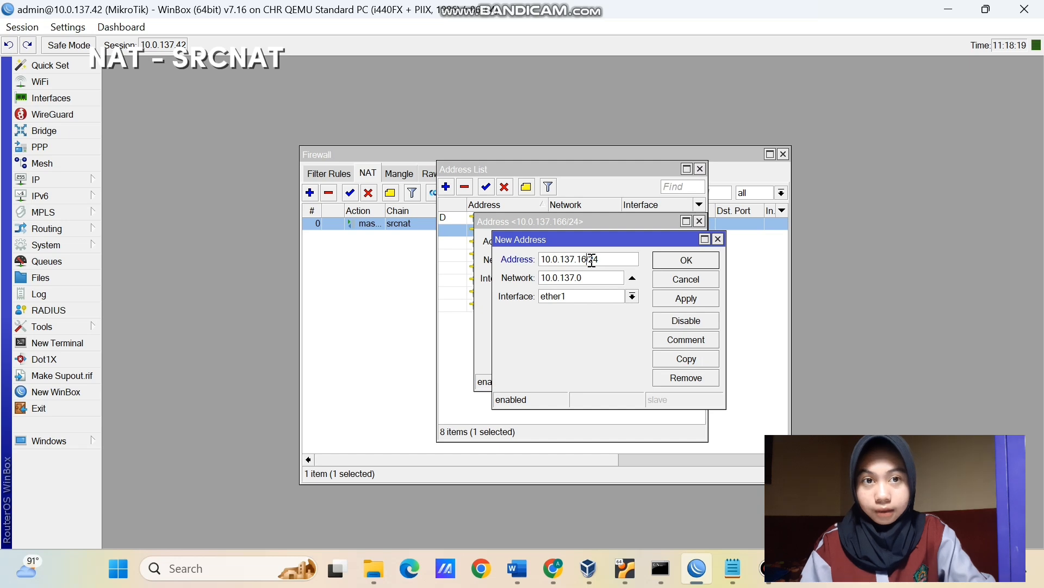
type("8")
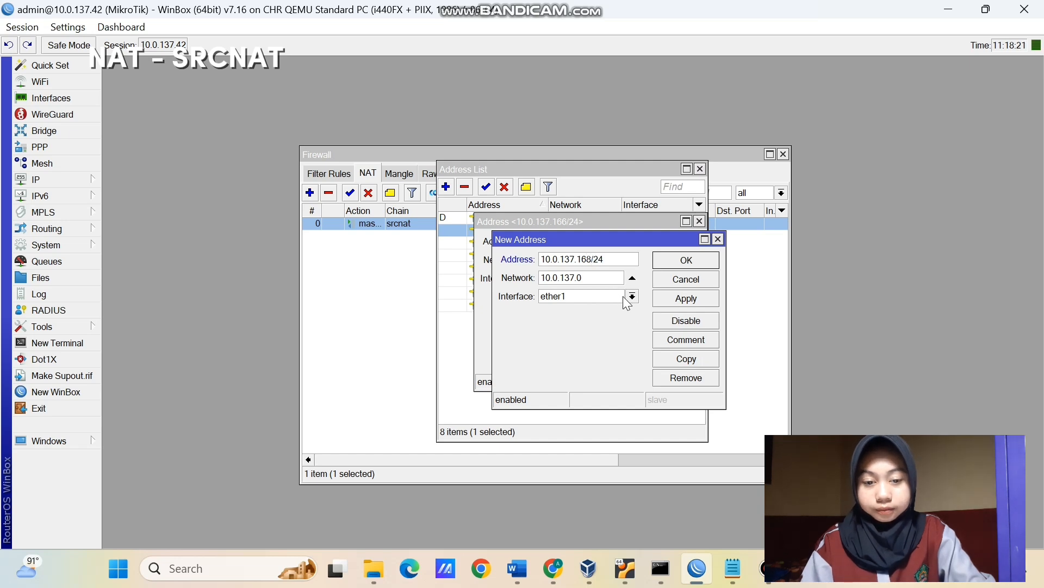
left_click(680, 264)
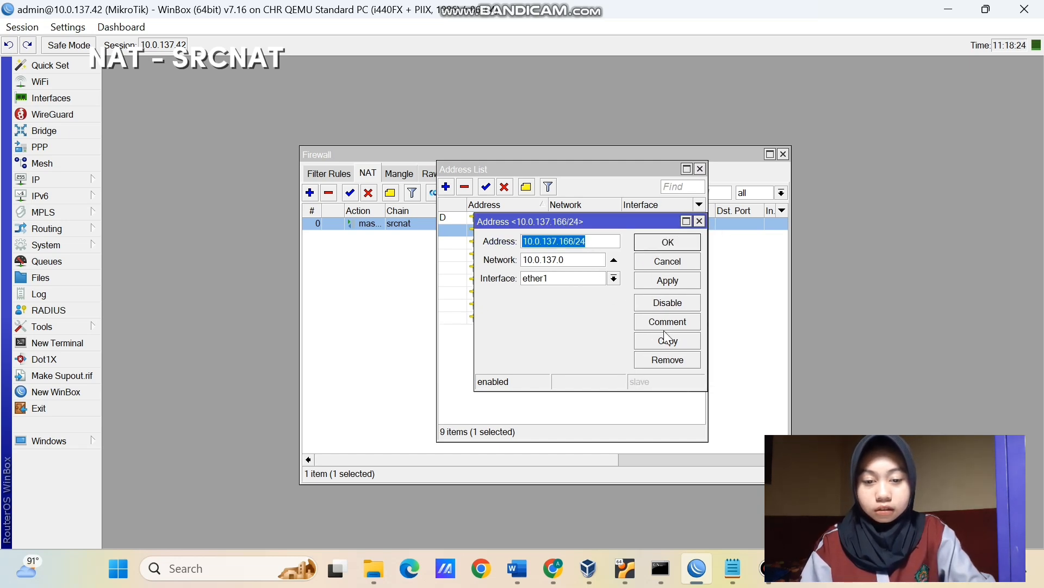
Make another copy of the 10.0.137.166/24 address entry and save it as 10.0.137.169/24 on ether1
left_click(665, 343)
left_click(592, 259)
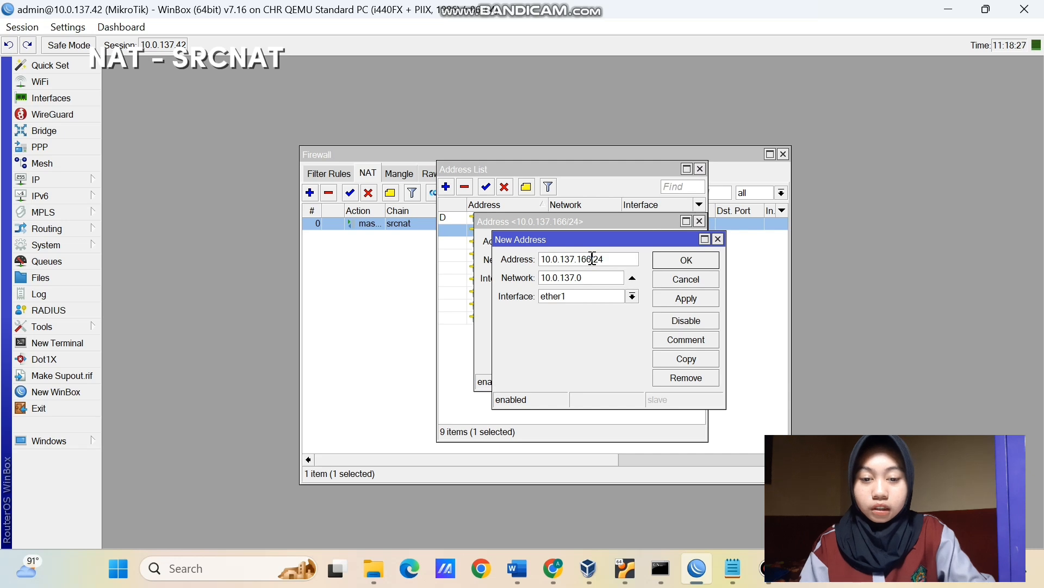
key("BackSpace")
type("9")
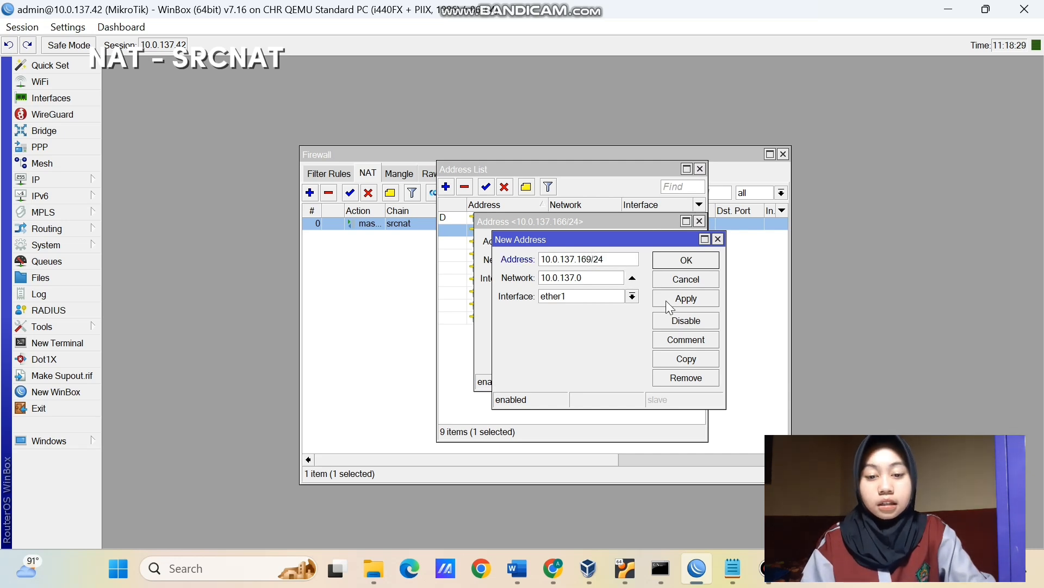
left_click(687, 260)
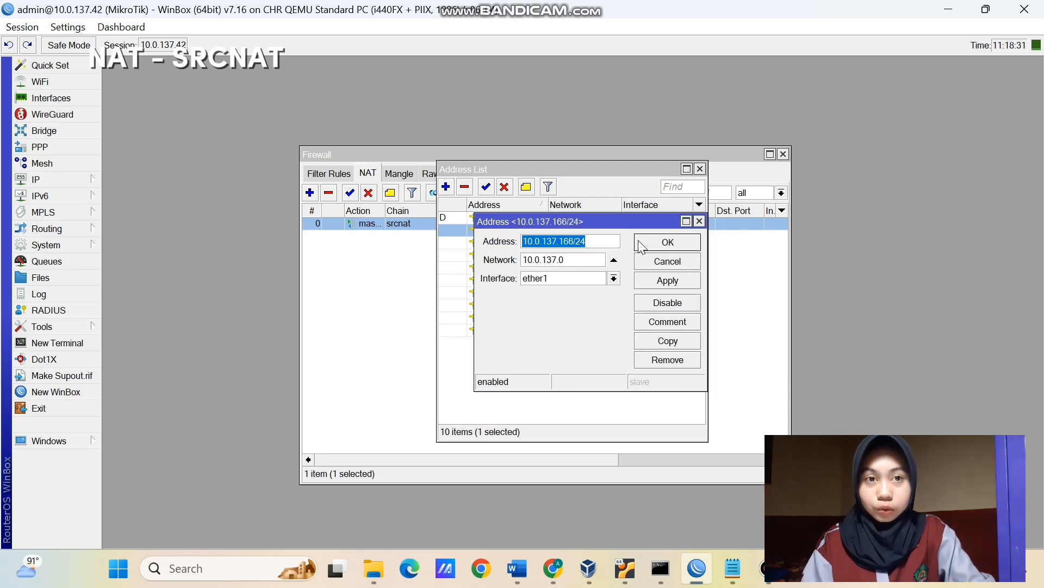
Save a further copy of the 10.0.137.166/24 entry as 10.0.137.170/24 on ether1, and close the original entry
left_click(652, 341)
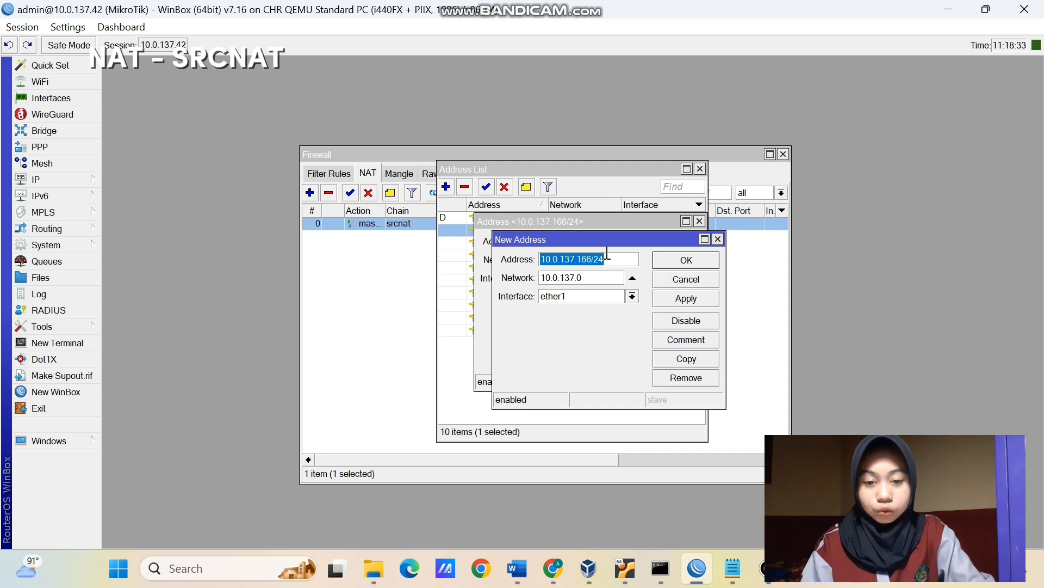
left_click(590, 260)
key("BackSpace")
key("BackSpace")
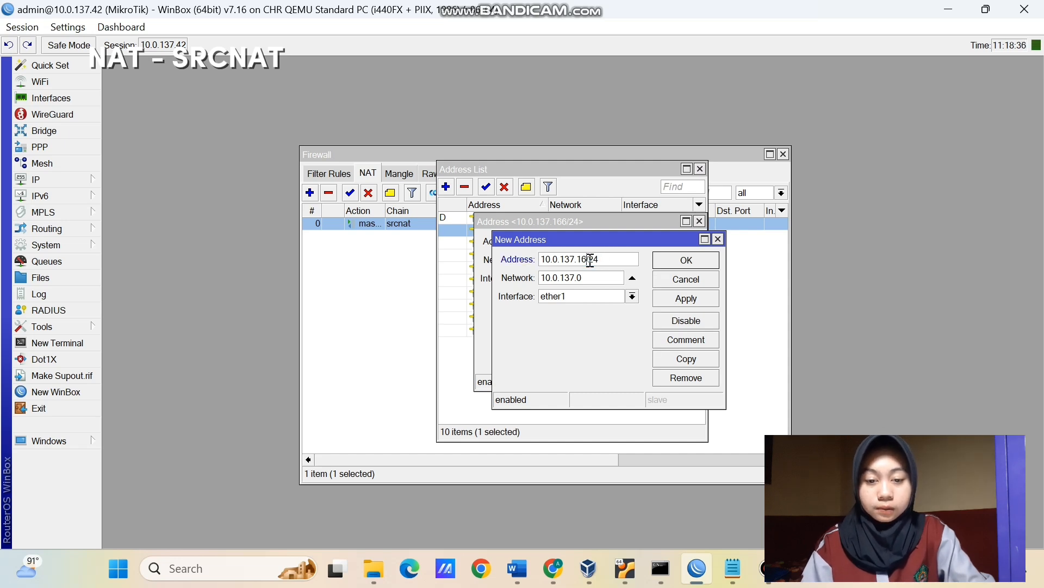
type("7")
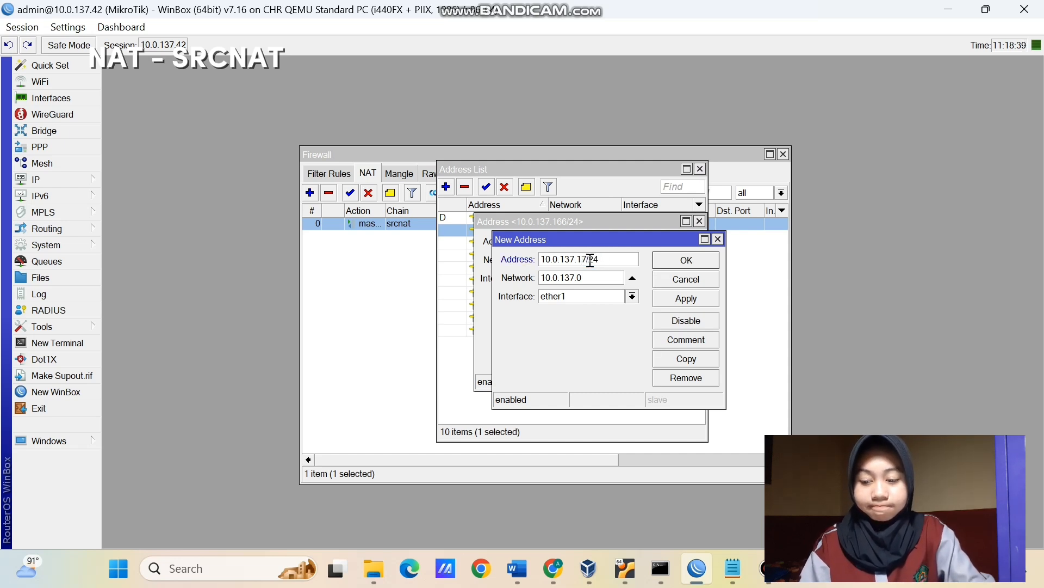
type("0")
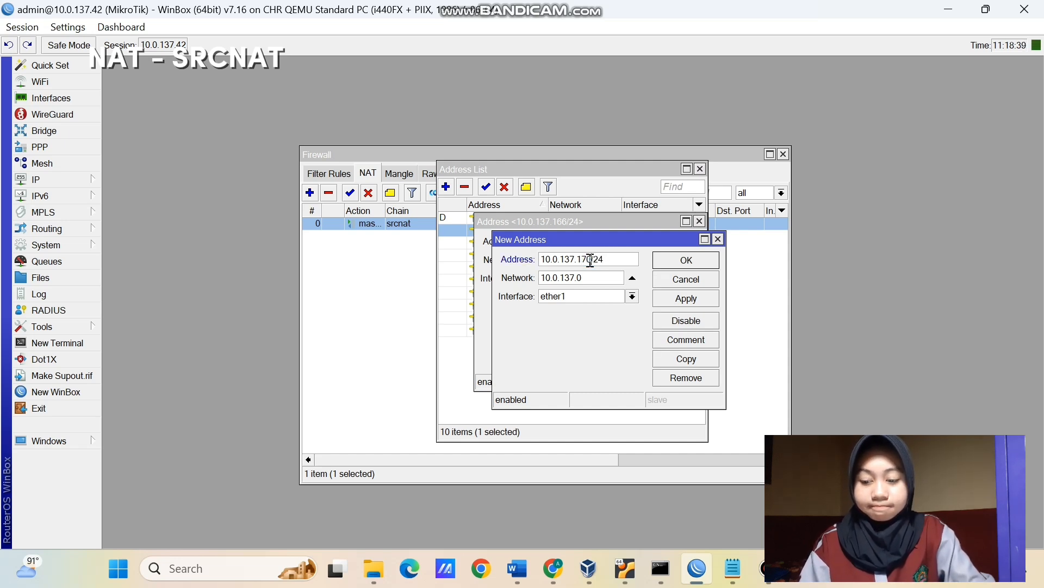
left_click(687, 266)
left_click(685, 245)
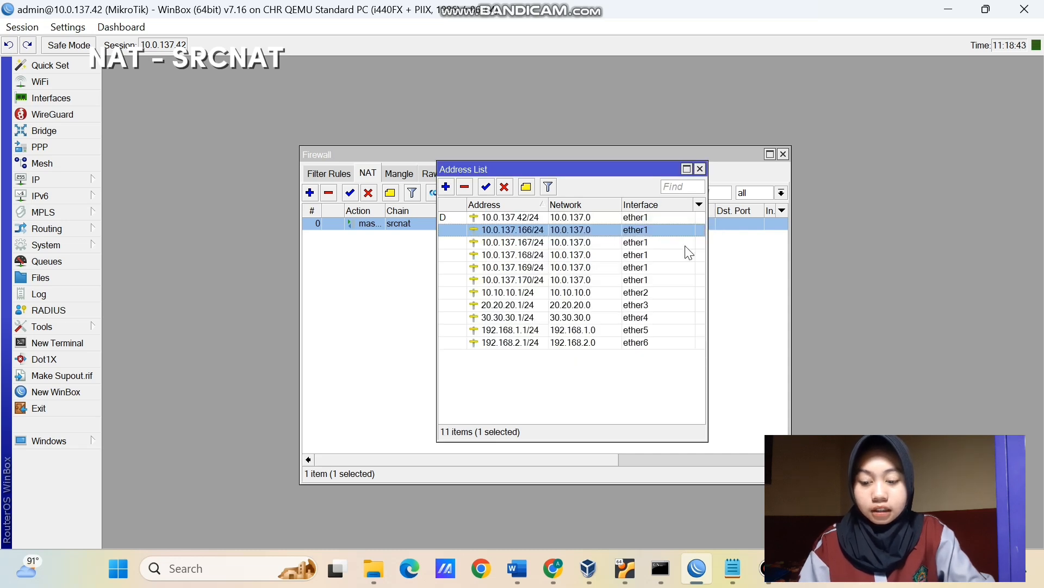
Review the static ether1 addresses from 10.0.137.166/24 to 10.0.137.170/24 in the address list
left_click(566, 242)
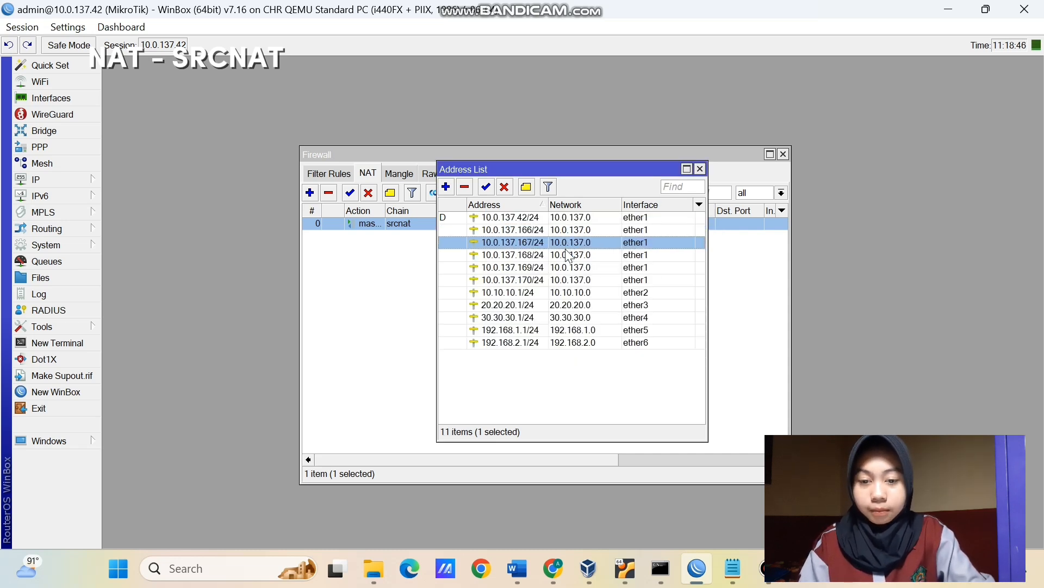
left_click(567, 253)
left_click(568, 266)
left_click(568, 278)
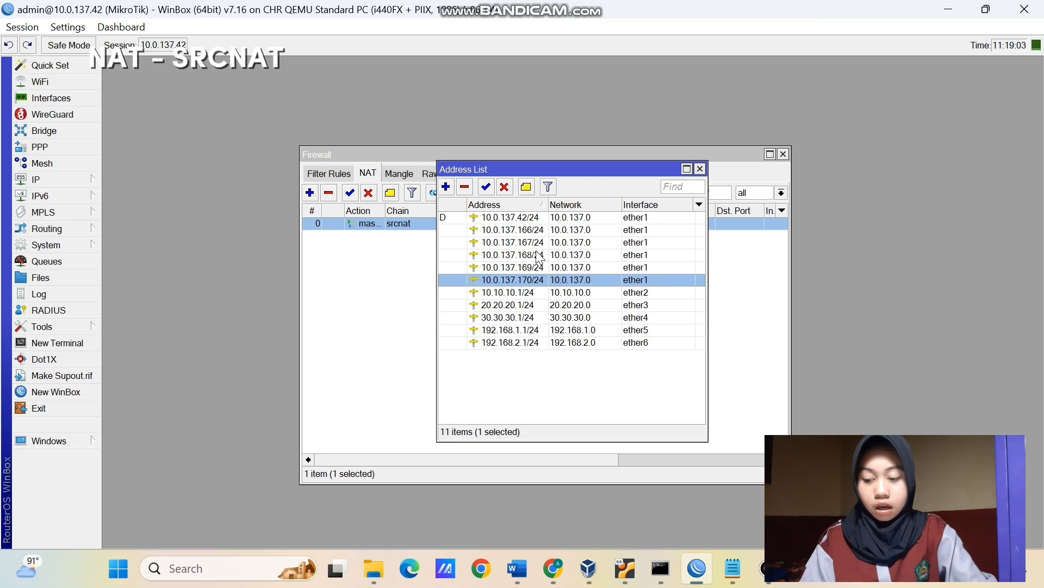
left_click(523, 232)
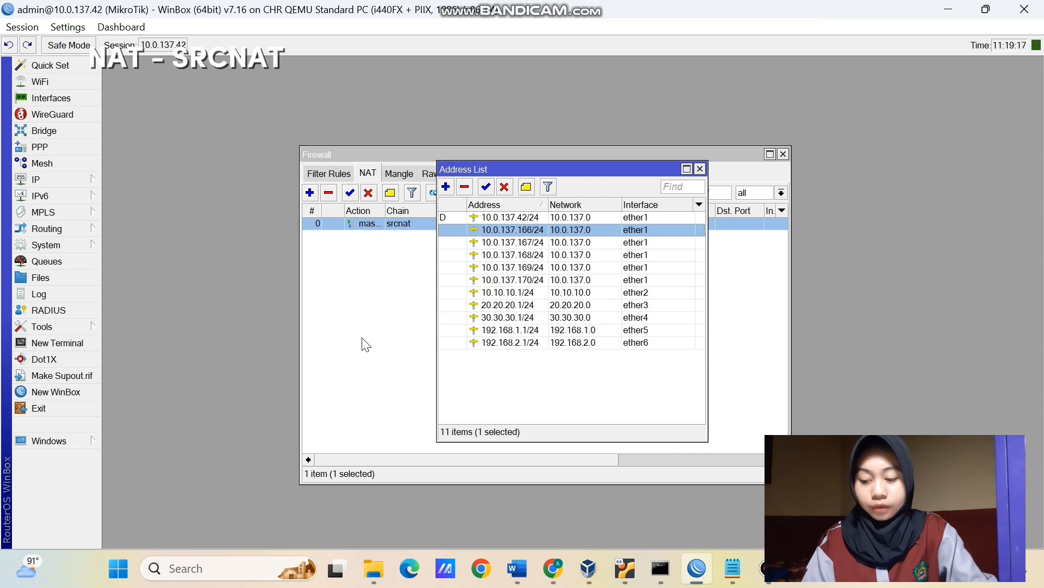
Change the srcnat NAT rule's action to src-nat with the target address 10.0.137.167, and save the rule
left_click(364, 345)
double_click(523, 223)
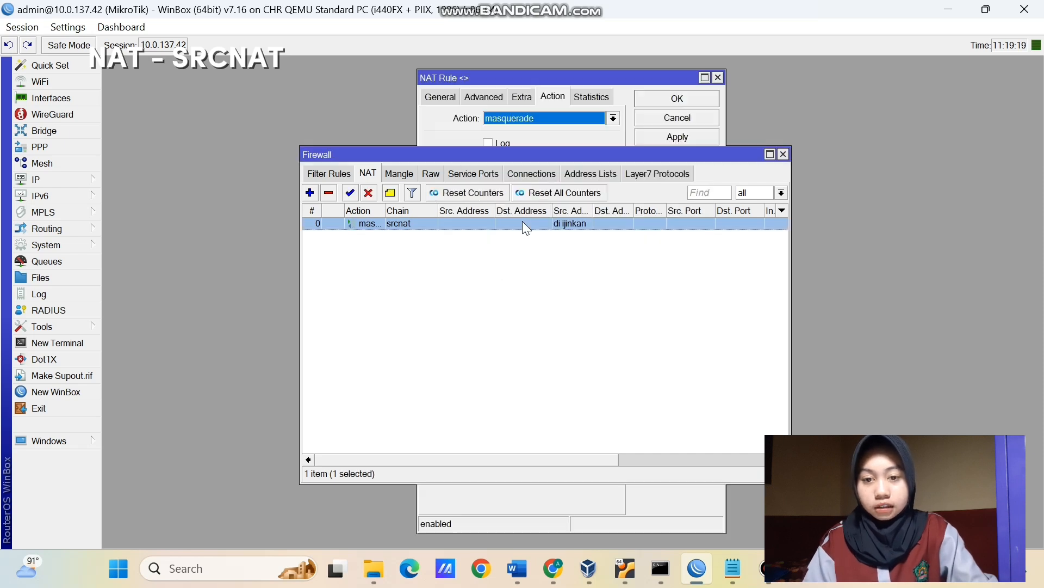
left_click(613, 117)
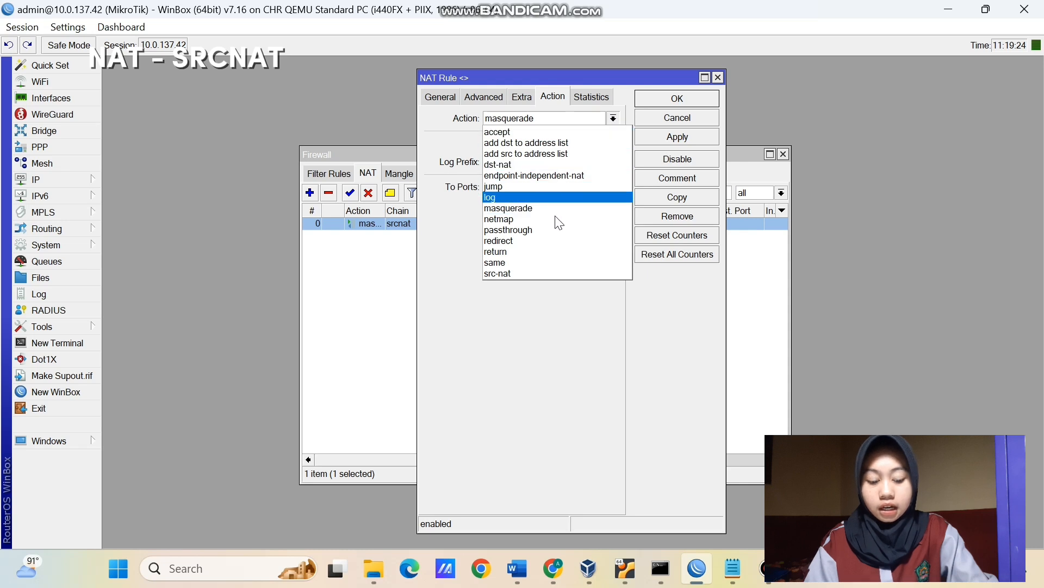
left_click(526, 273)
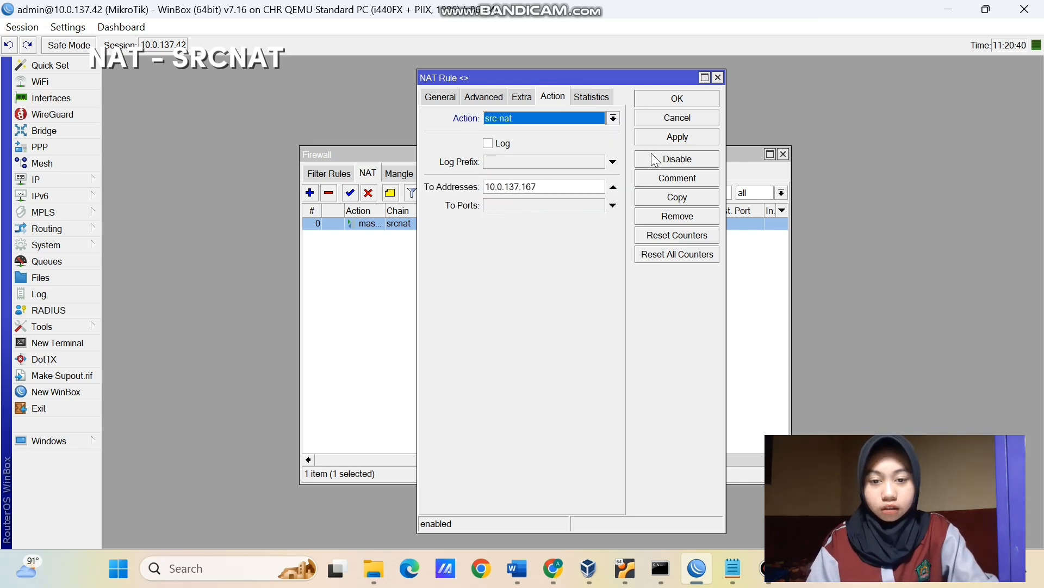
left_click(662, 141)
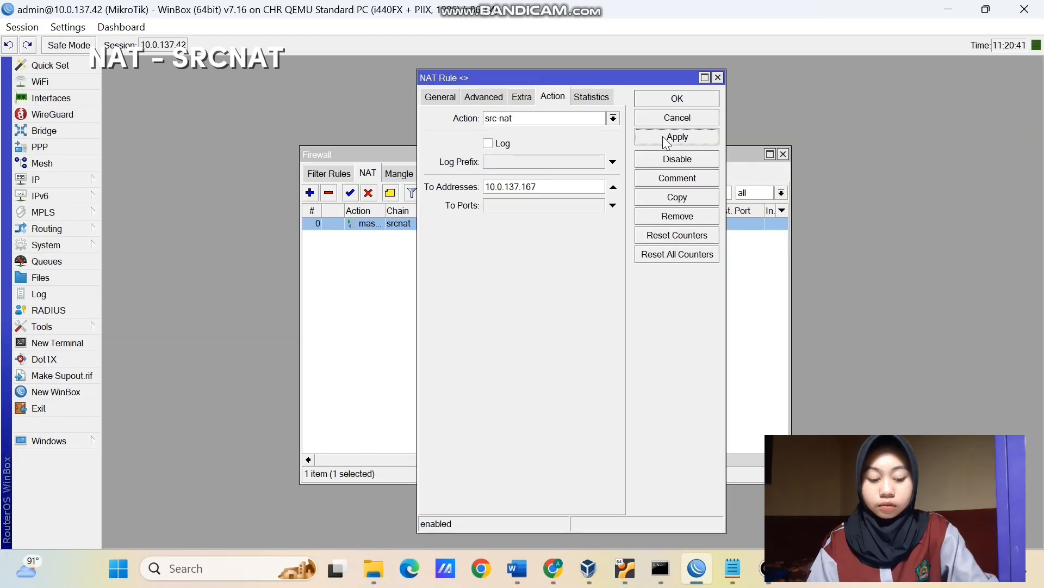
left_click(683, 99)
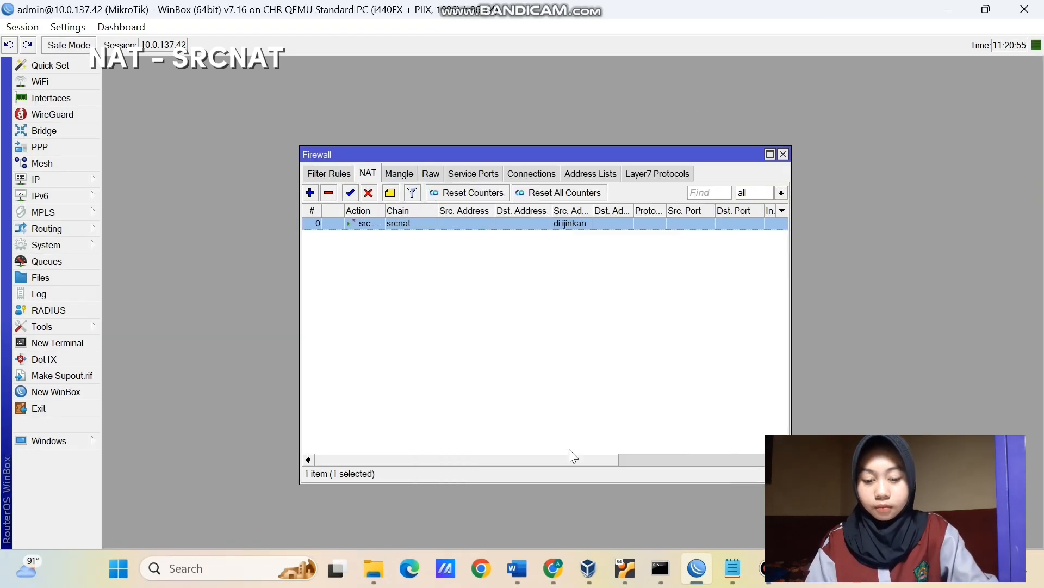
Switch to the PNETLab topology in Chrome and ping 8.8.8.8 from PC 1's terminal
left_click(554, 570)
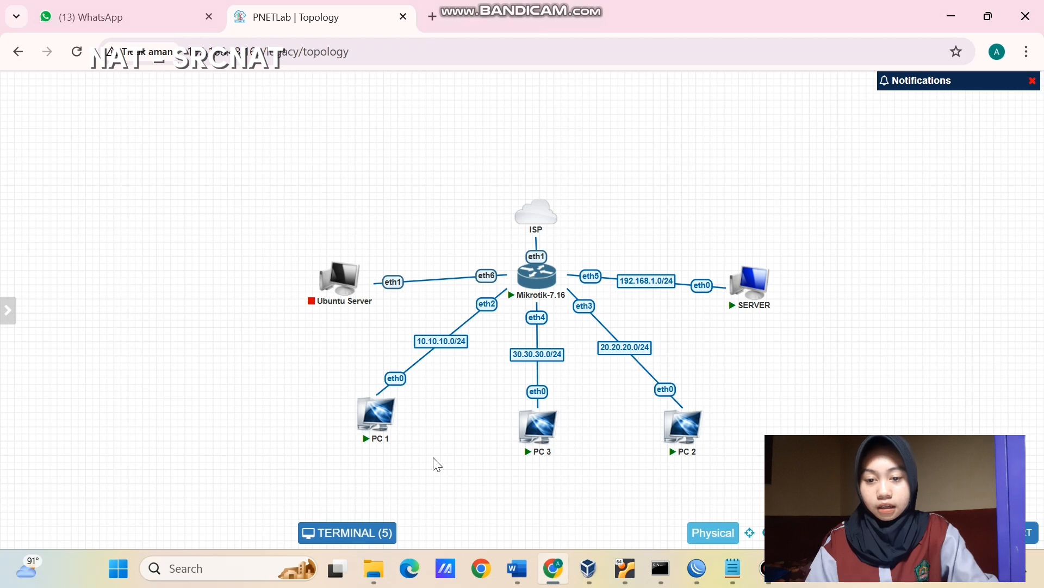
left_click(542, 285)
left_click(283, 134)
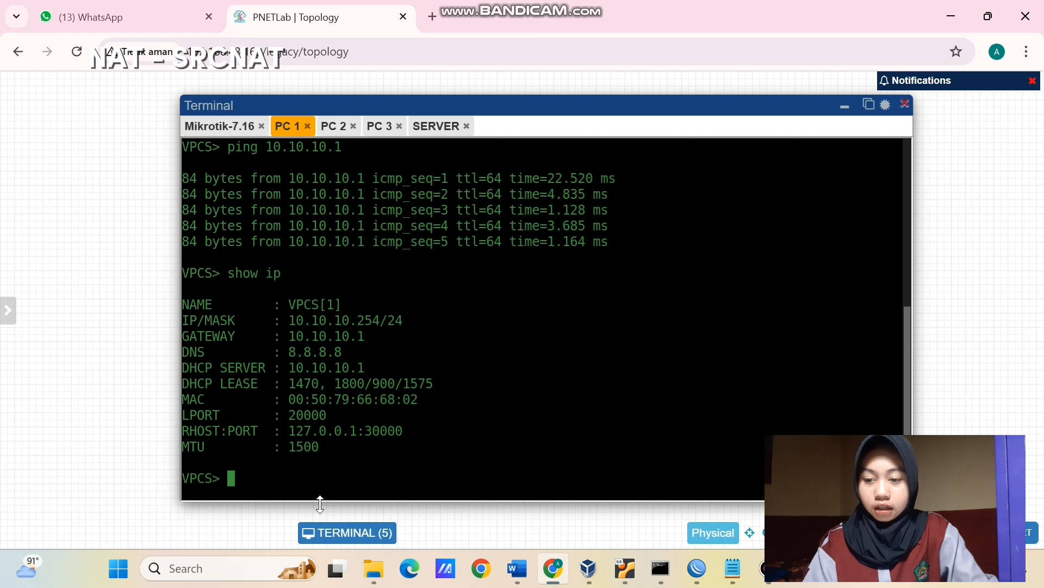
type("ping ")
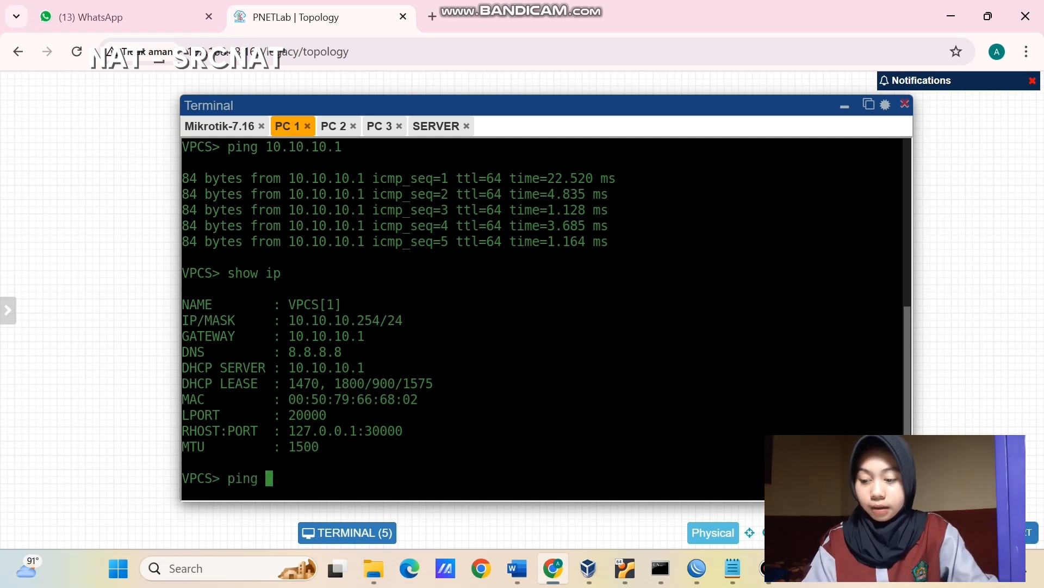
type("8.8.8.8")
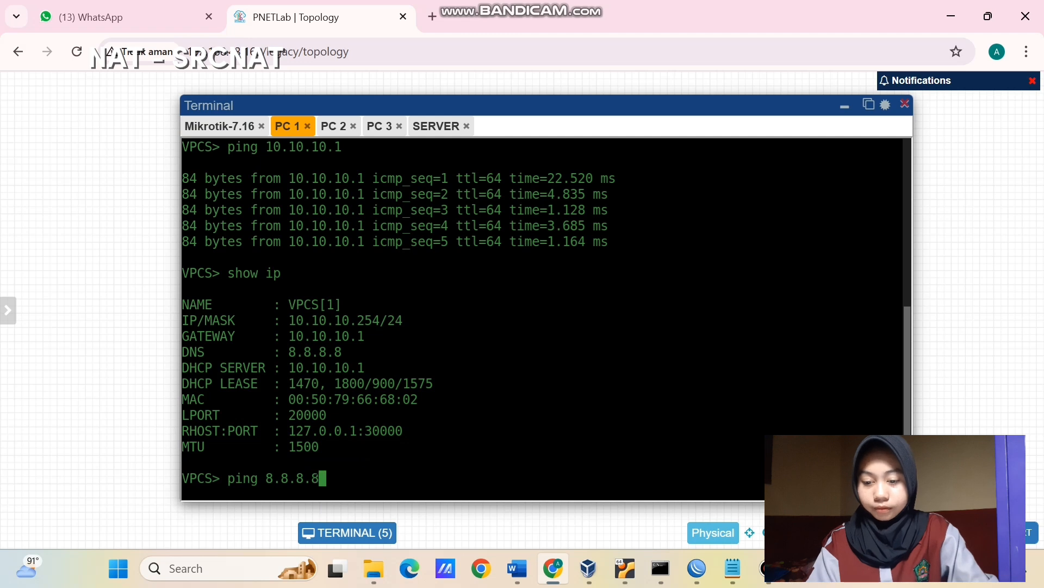
key("Return")
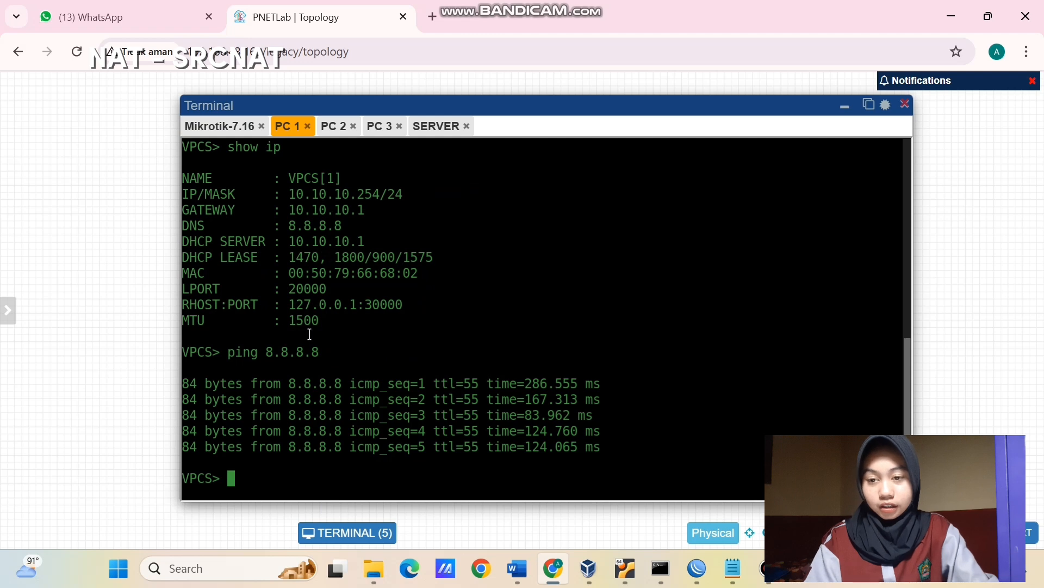
Ping 8.8.8.8 from PC 2's terminal to test its internet access
left_click(334, 129)
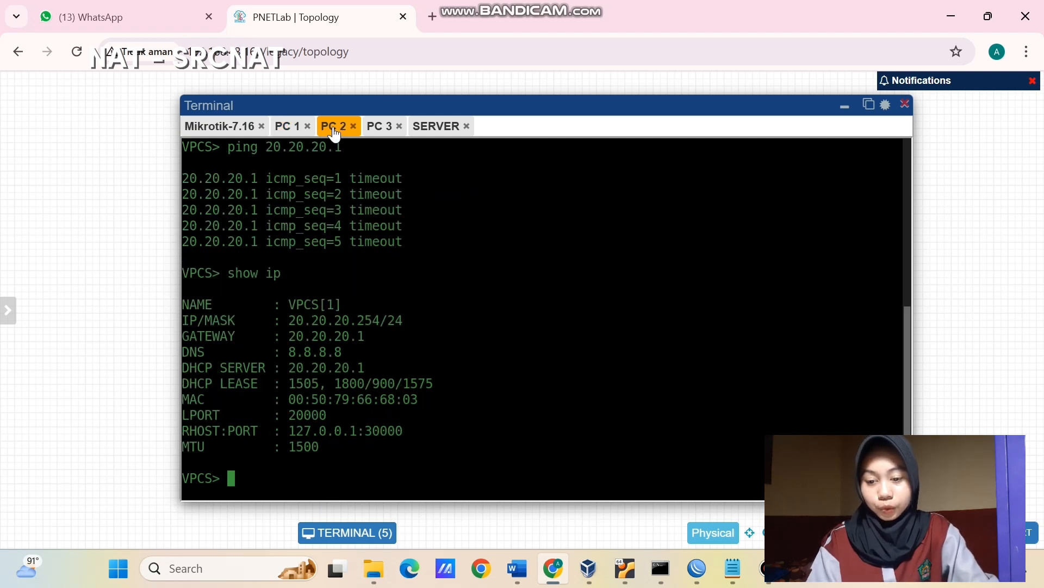
type("ping ")
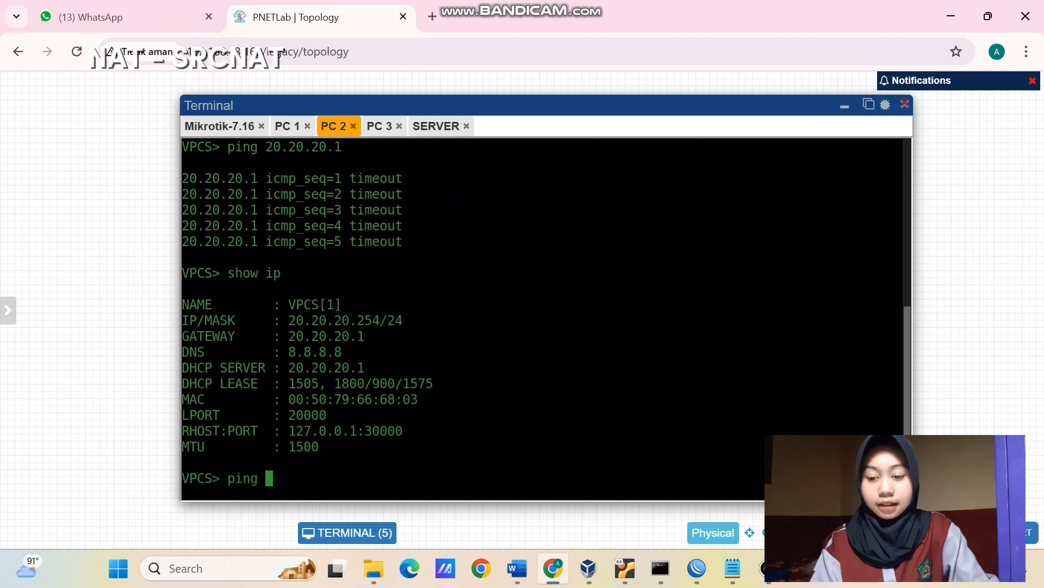
type("8.8.8.8")
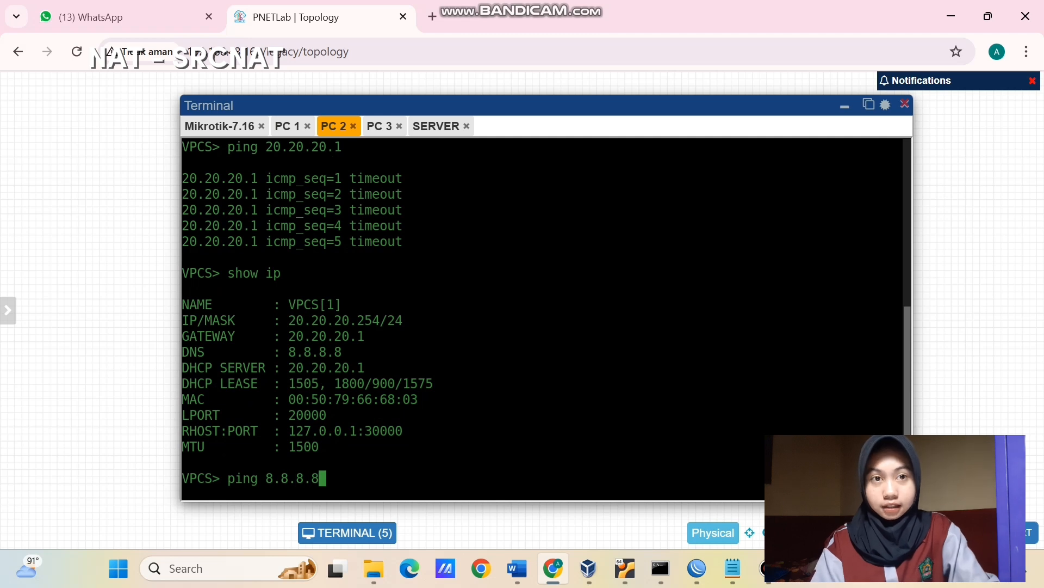
key("Return")
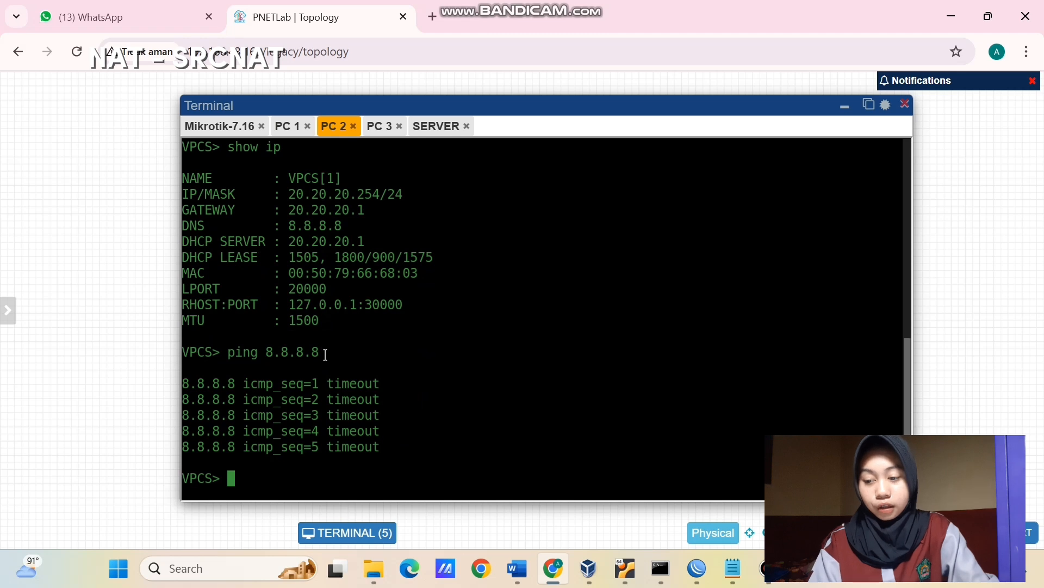
Switch to WinBox and disable the ICMP accept and drop rules of the input chain among the firewall's filter rules
left_click(697, 571)
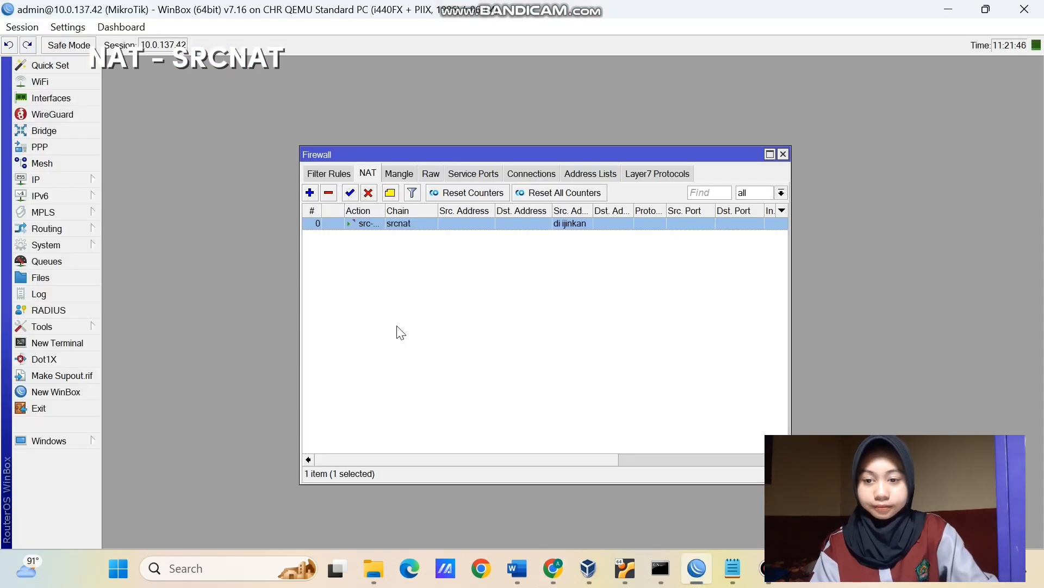
left_click(333, 175)
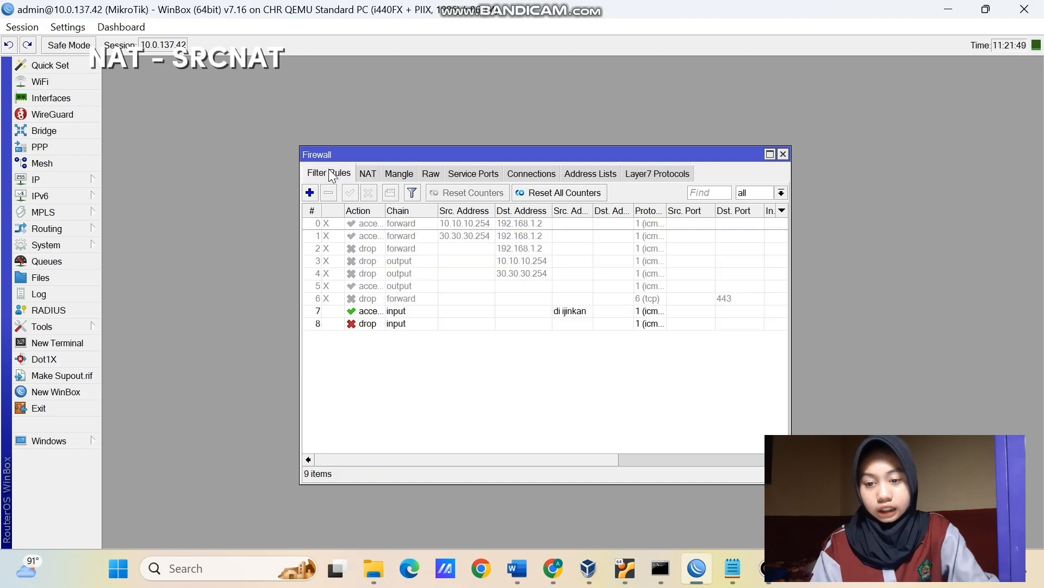
left_click(402, 314)
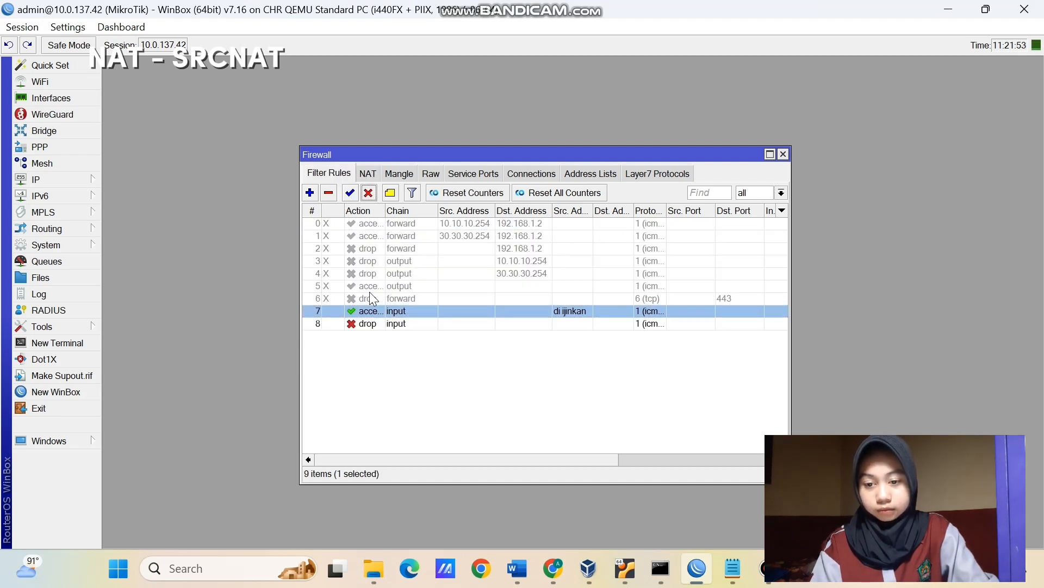
left_click(370, 321)
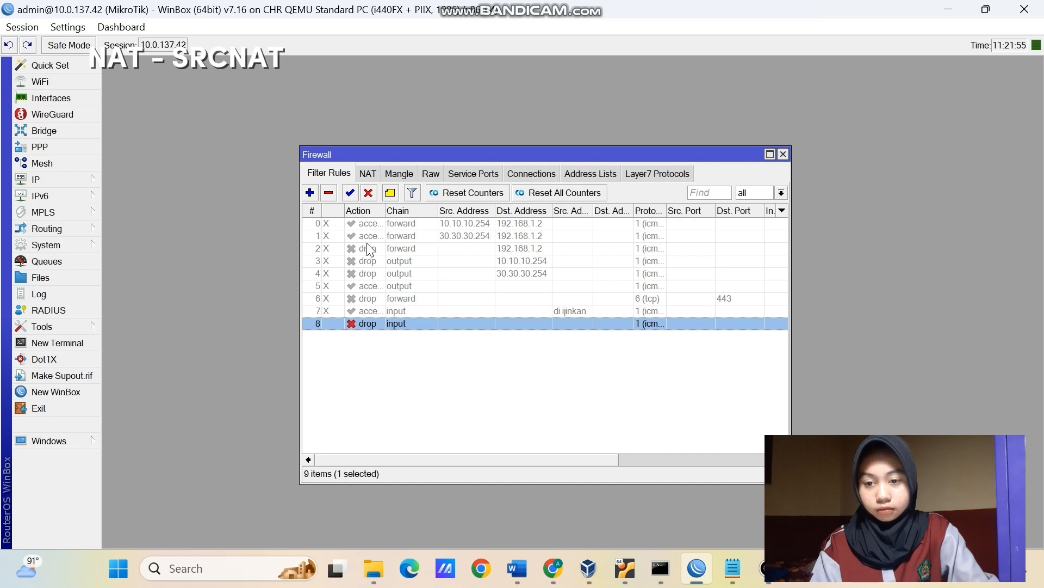
left_click(369, 192)
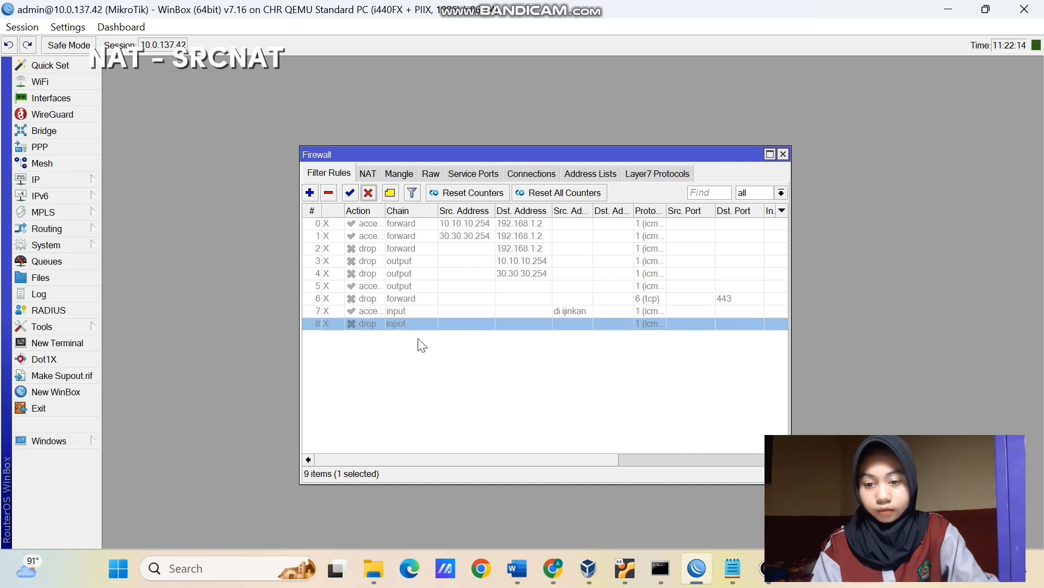
Remove the source address list condition from the firewall's srcnat NAT rule and save the rule
left_click(369, 176)
double_click(396, 226)
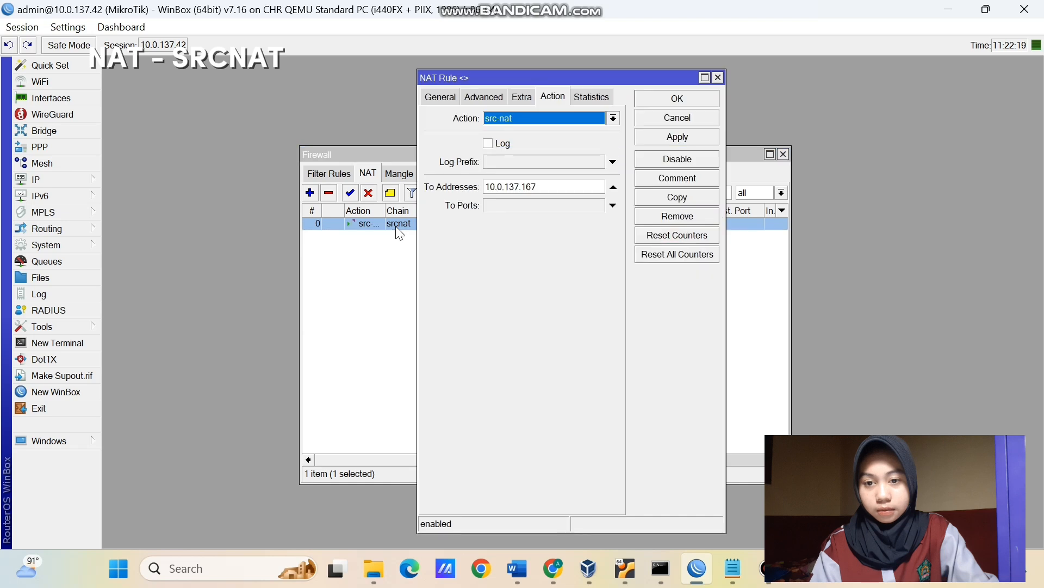
left_click(436, 98)
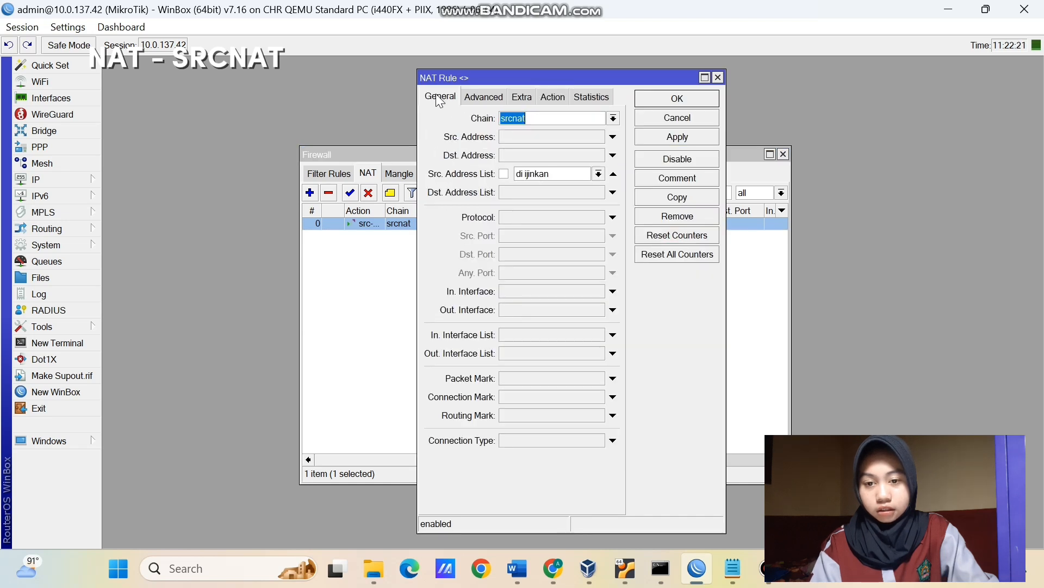
left_click(614, 174)
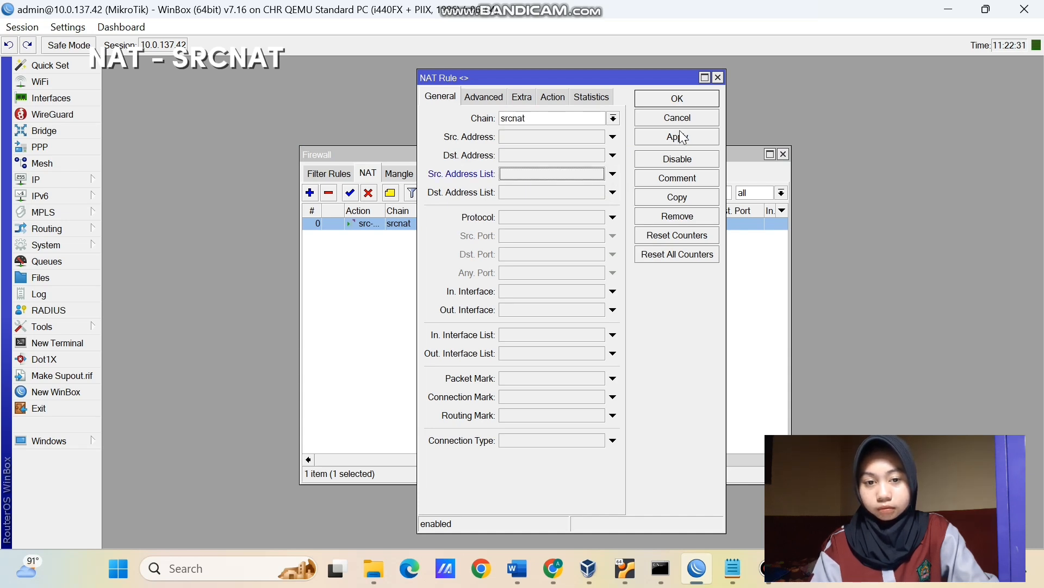
left_click(683, 136)
left_click(614, 174)
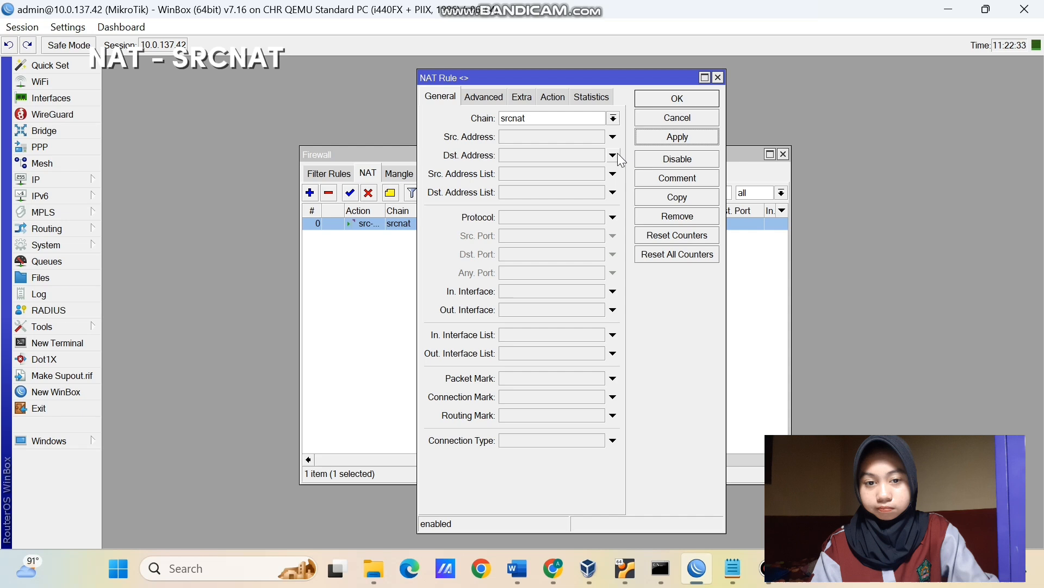
left_click(680, 100)
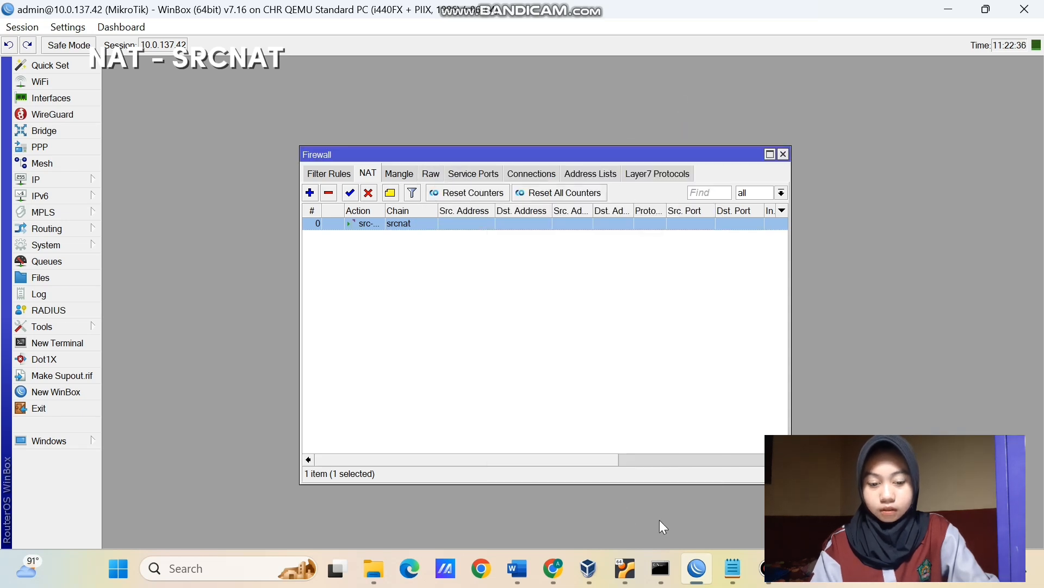
Switch to the PNETLab topology in Chrome and ping 8.8.8.8 again from PC 2's terminal
left_click(553, 568)
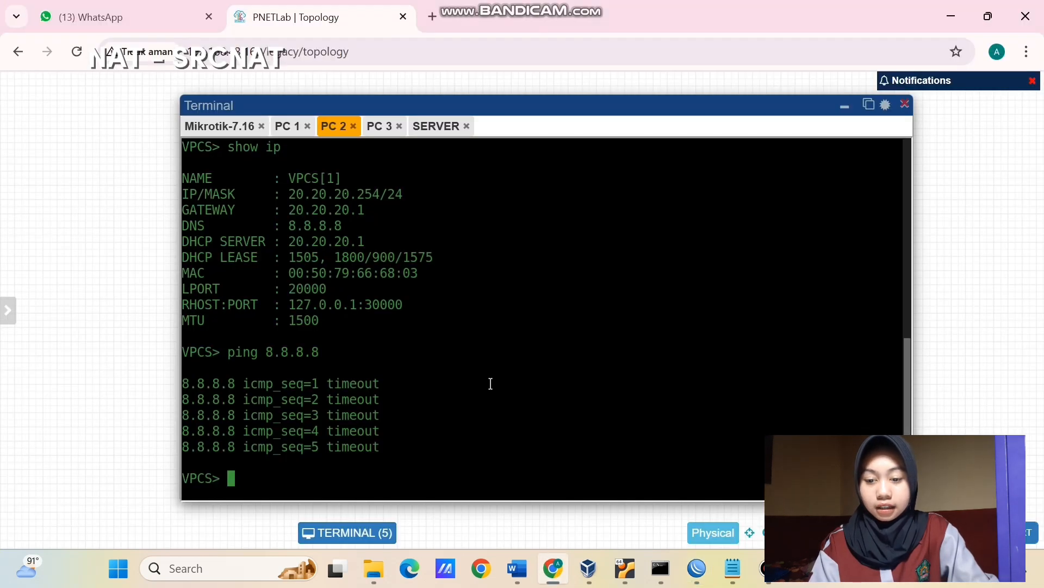
type("ping ")
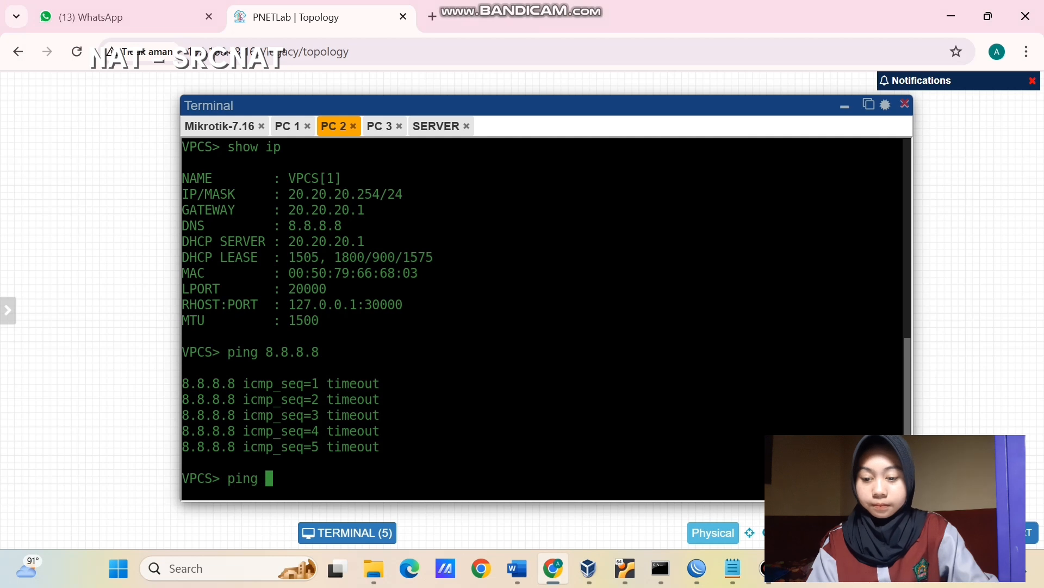
type("8.8.8.8")
key("Return")
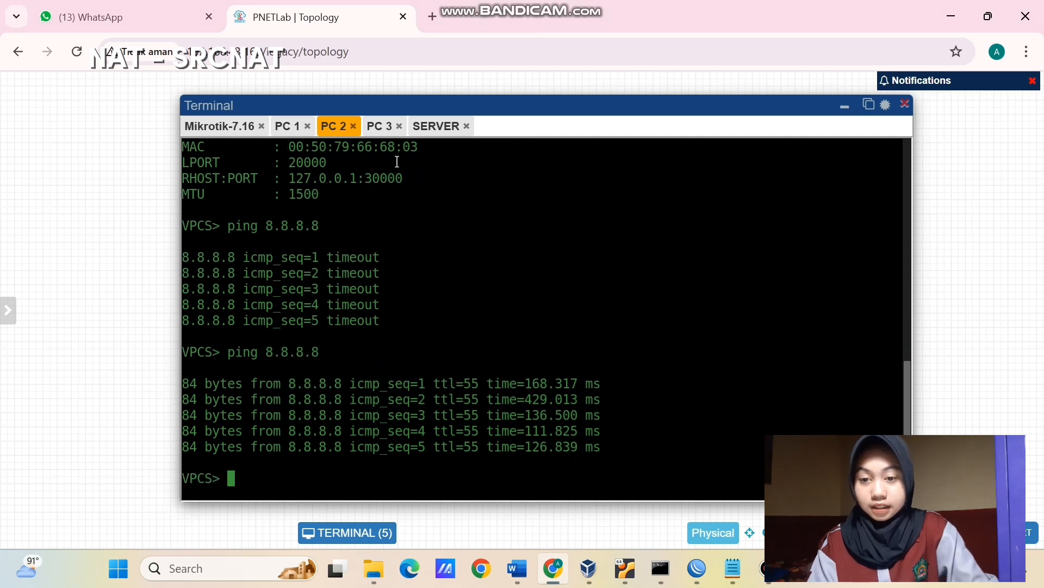
Ping 8.8.8.8 from PC 3's terminal to test its internet access
left_click(383, 127)
type("p")
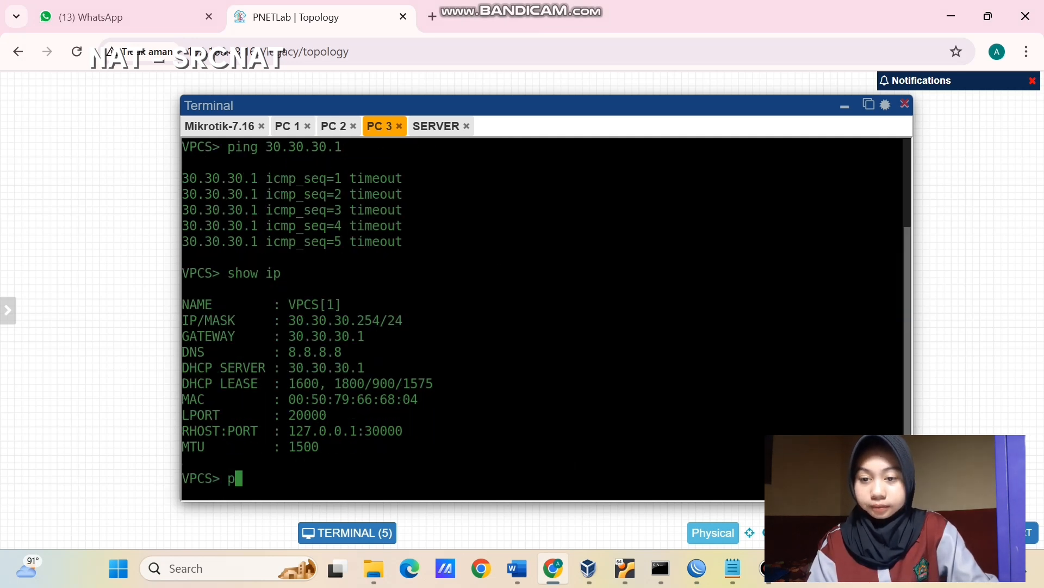
type("ing 8.8.8.8")
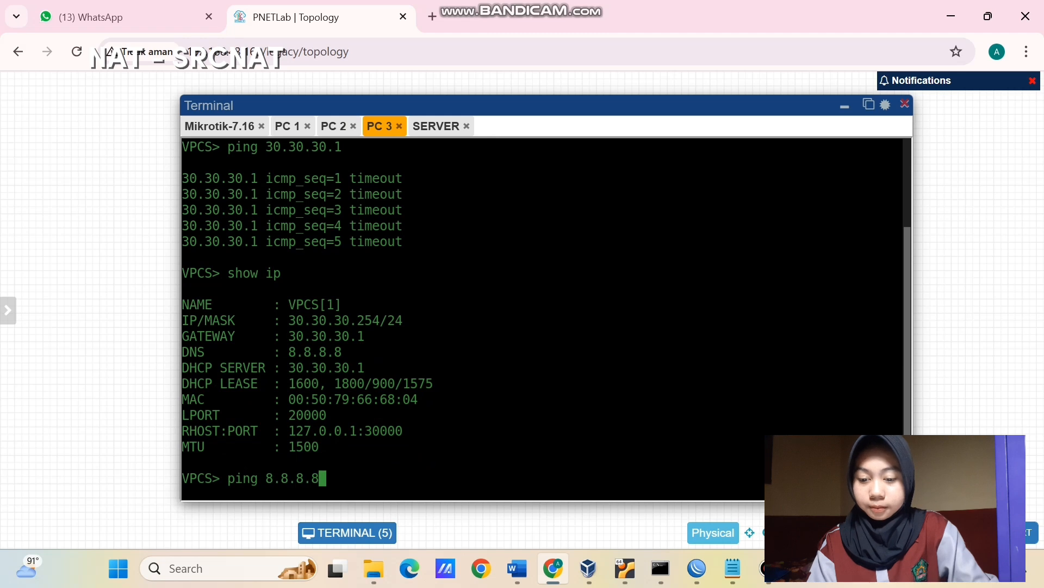
key("Return")
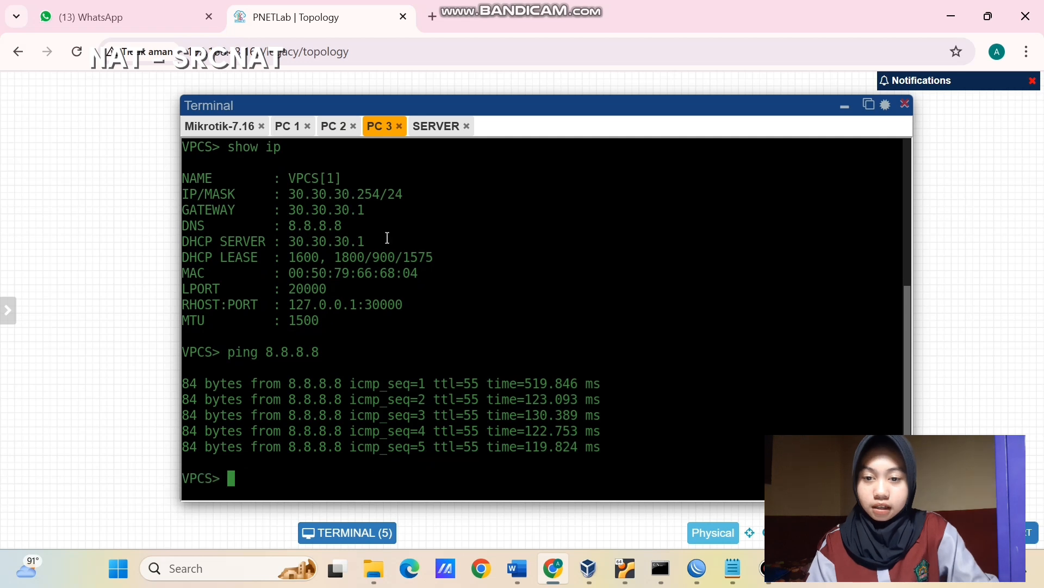
Ping 8.8.8.8 from the SERVER terminal to test its internet access
left_click(431, 133)
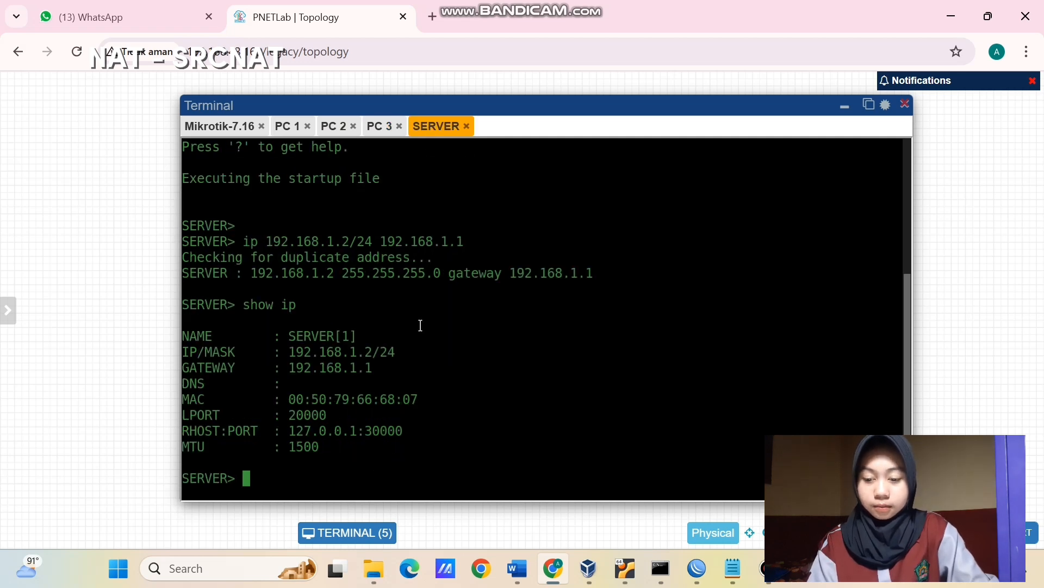
type("ping 8.8.8.8")
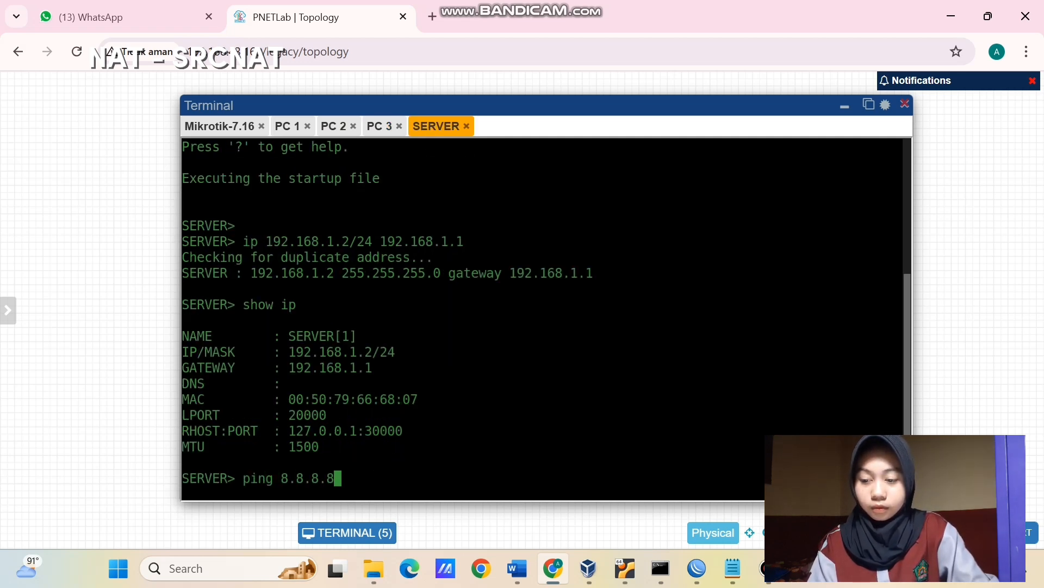
key("Return")
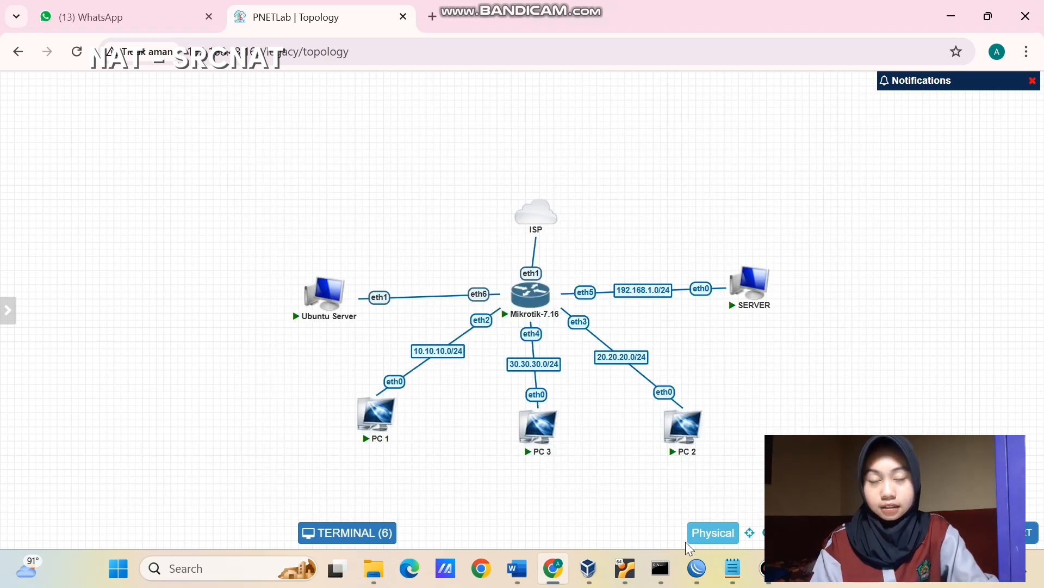
Review the Notepad notes on the DSTNAT chain's two actions, DSTNAT and redirect, and return to the PNETLab topology in Chrome
left_click(729, 572)
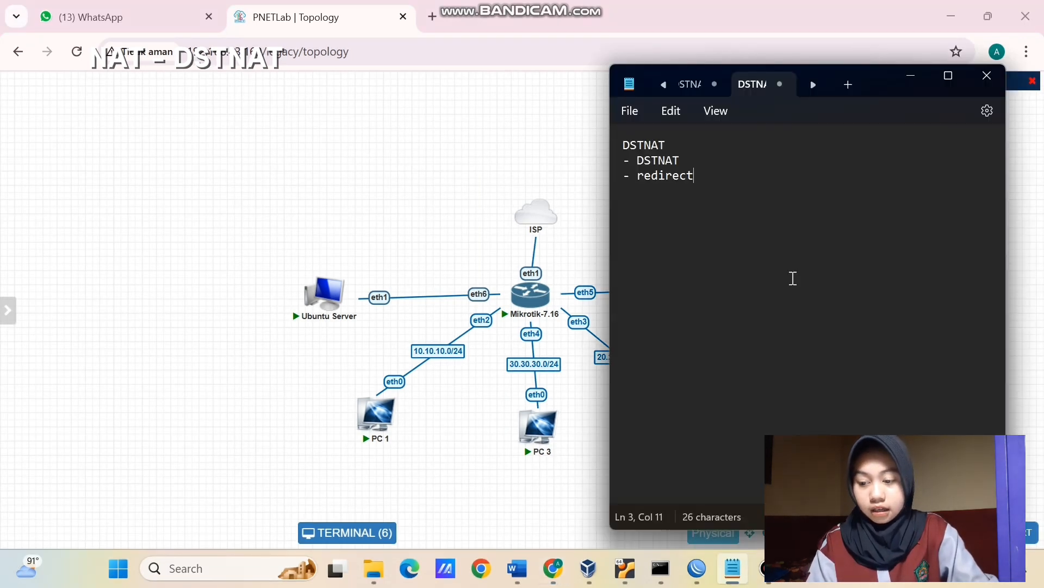
left_click(668, 146)
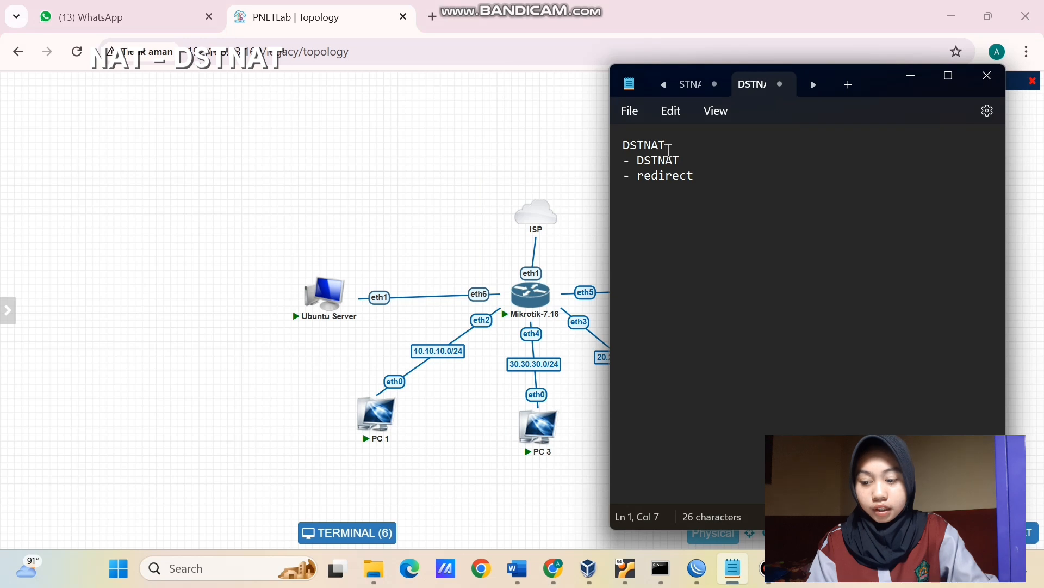
left_click_drag(636, 160, 679, 161)
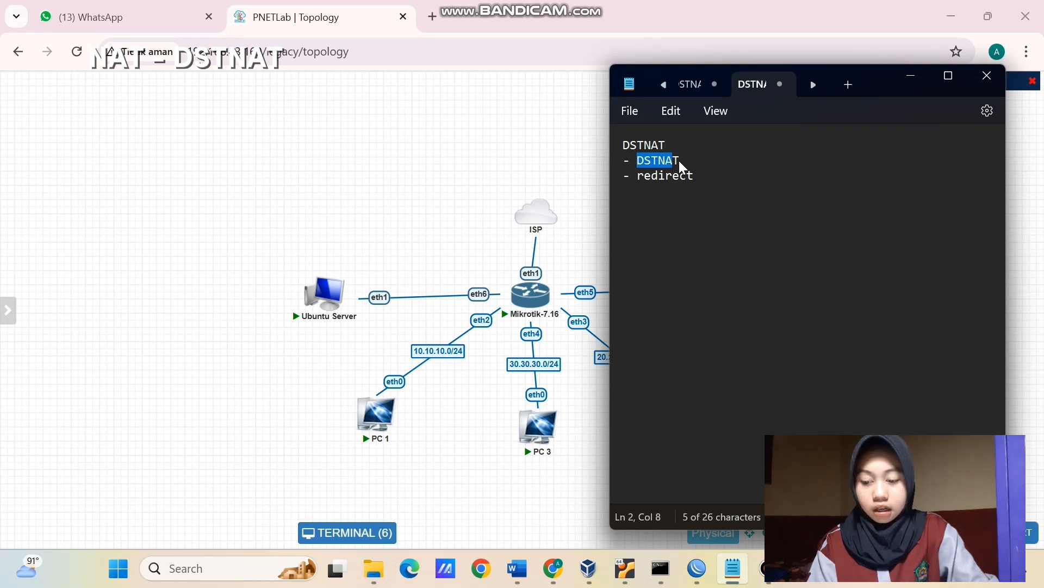
left_click_drag(640, 175, 697, 175)
left_click(697, 175)
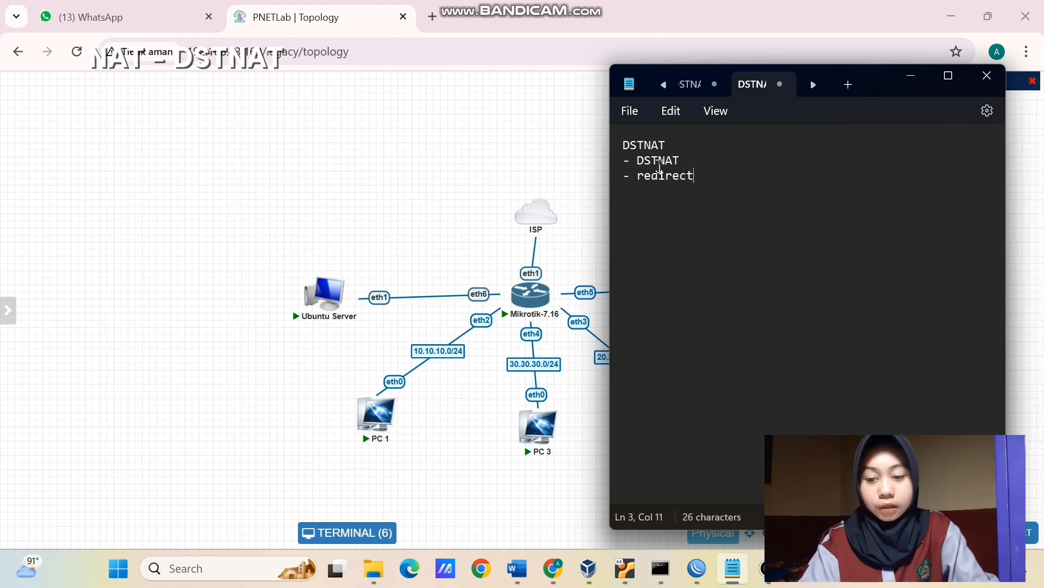
left_click_drag(639, 159, 678, 161)
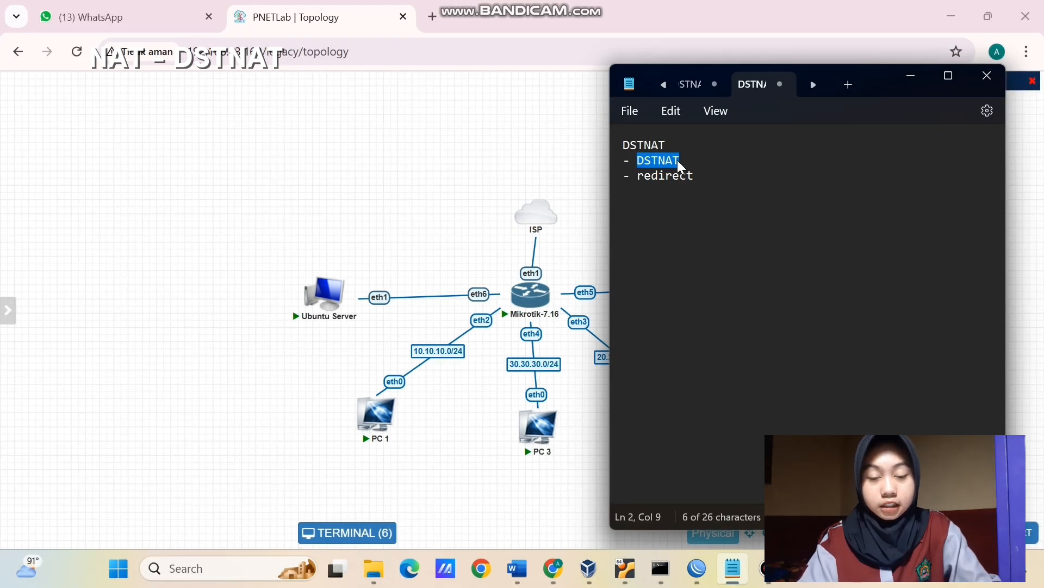
left_click(578, 150)
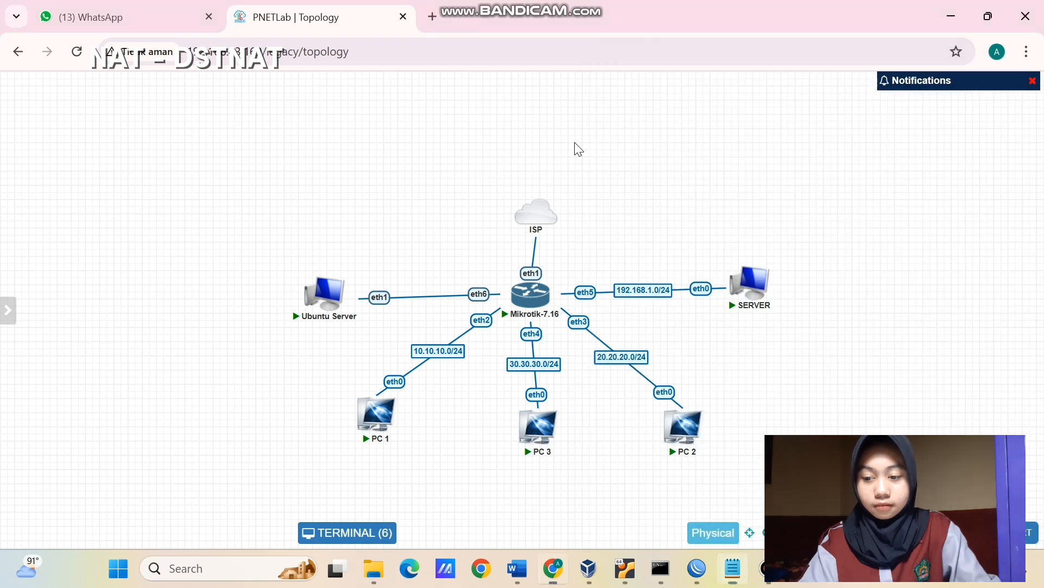
Add a text object to the topology over the Ubuntu Server node and enlarge its box to fit two lines
mouse_move(314, 308)
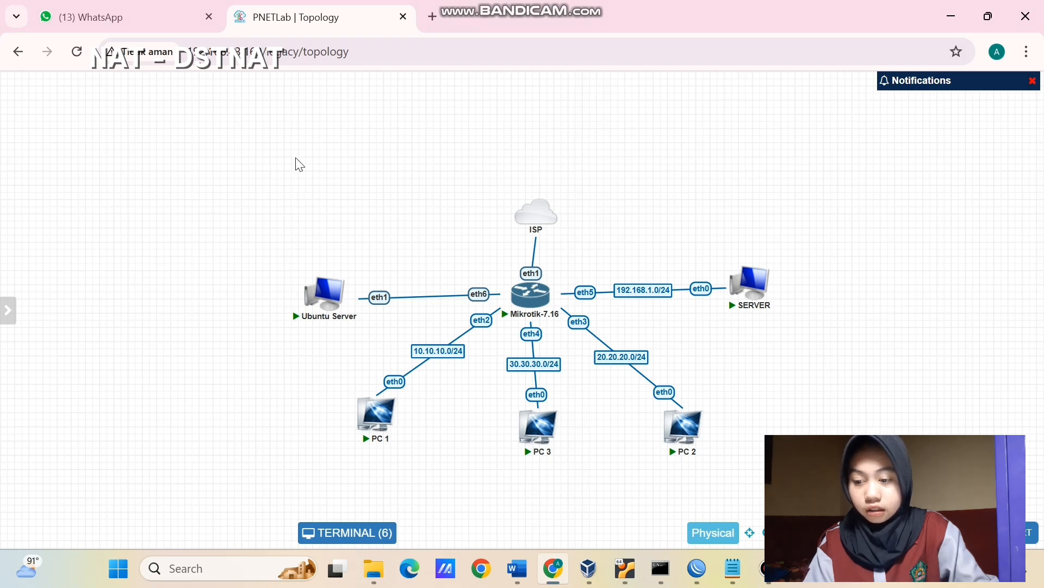
right_click(257, 180)
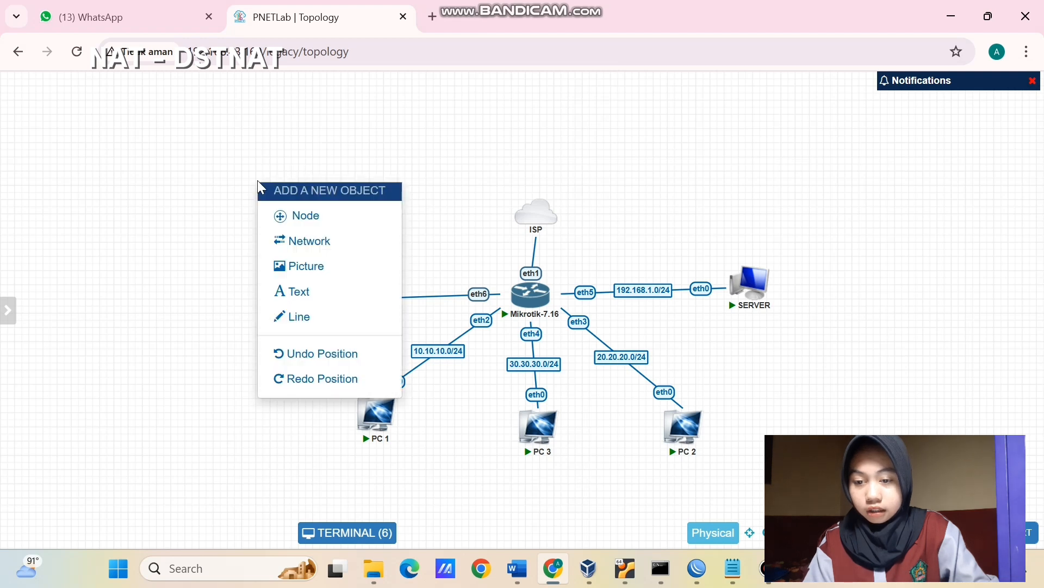
left_click(309, 296)
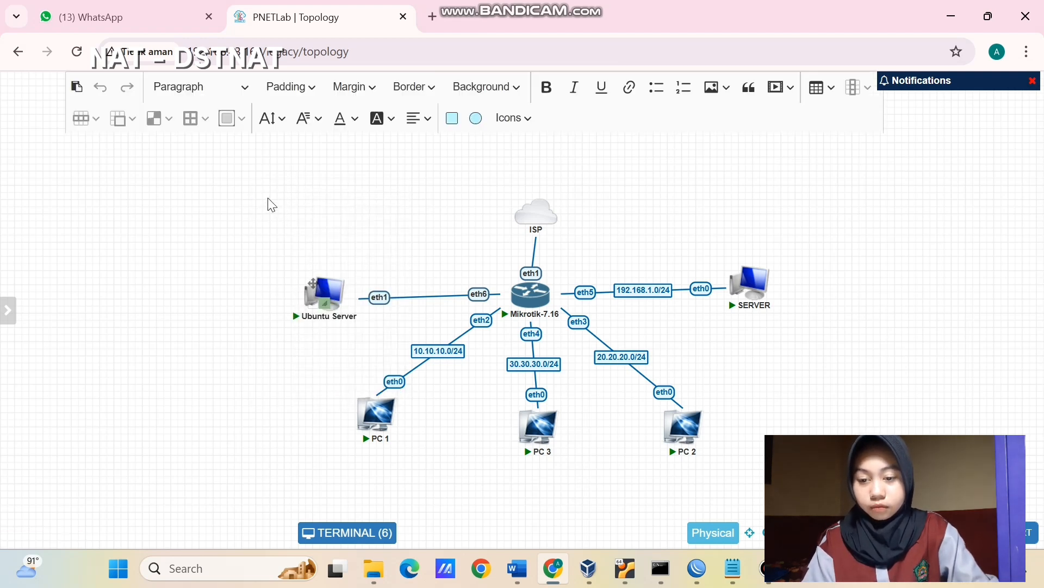
left_click_drag(326, 307, 430, 334)
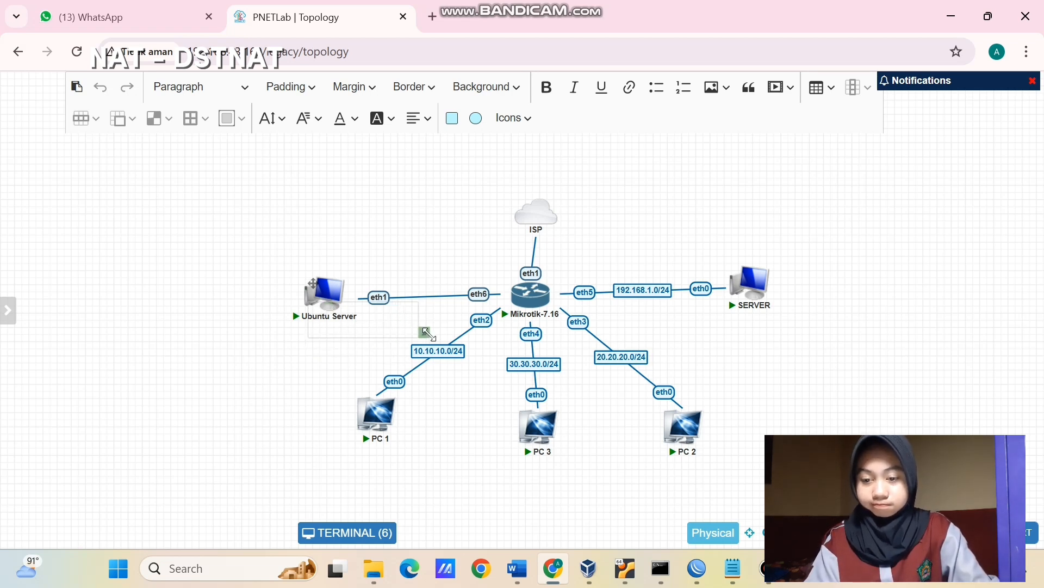
left_click(332, 318)
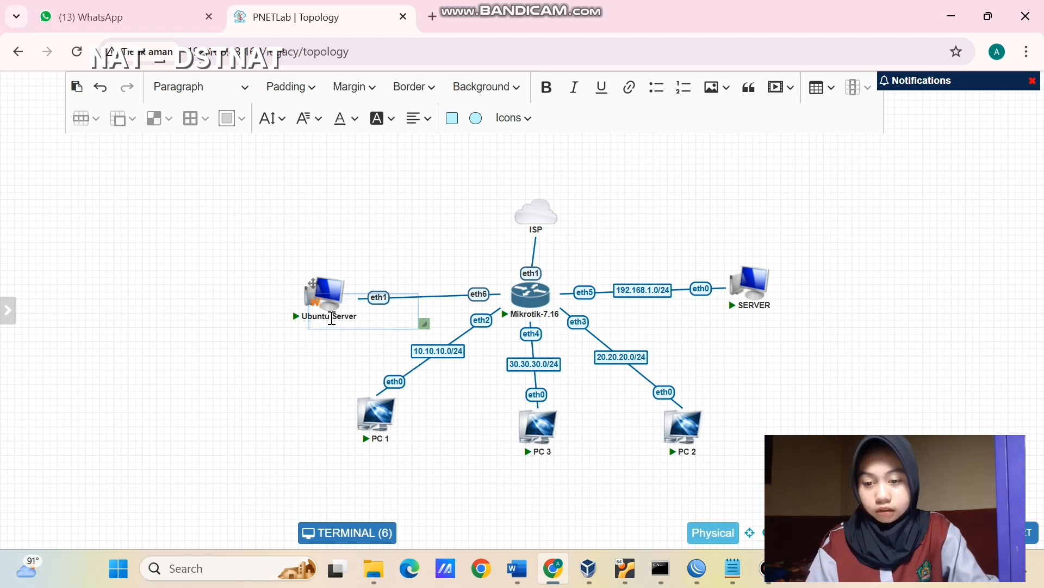
Enter "Web server" and "192.168.2.254" on two lines in the text object and place it above the Ubuntu Server node
type("Web Server")
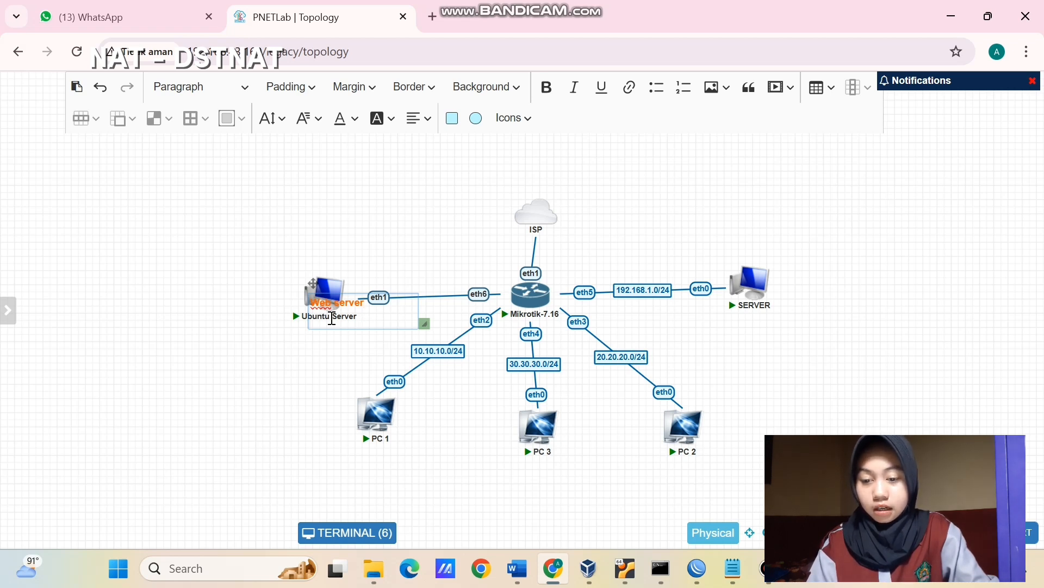
type("IP")
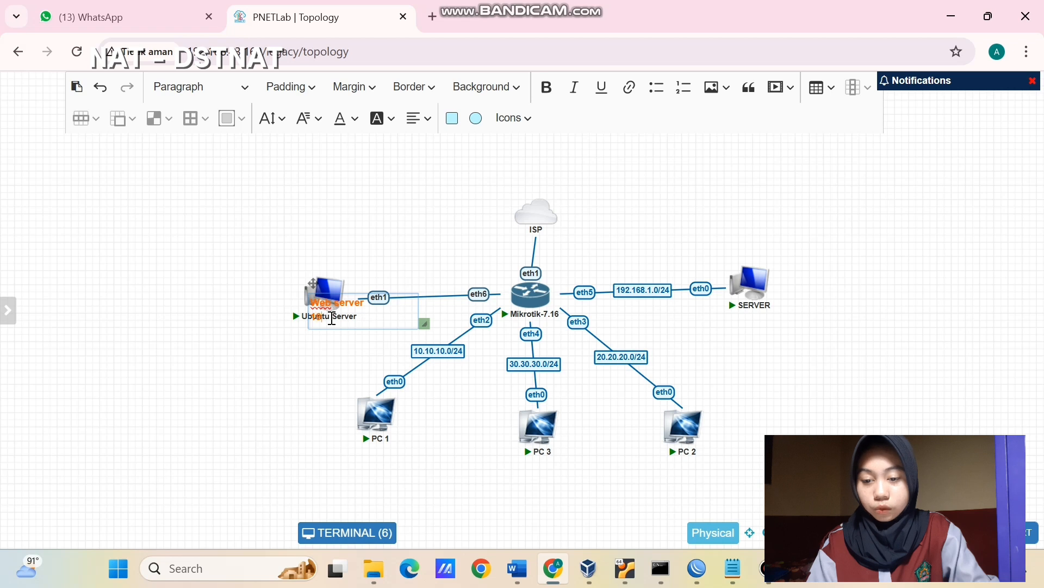
type("2.168")
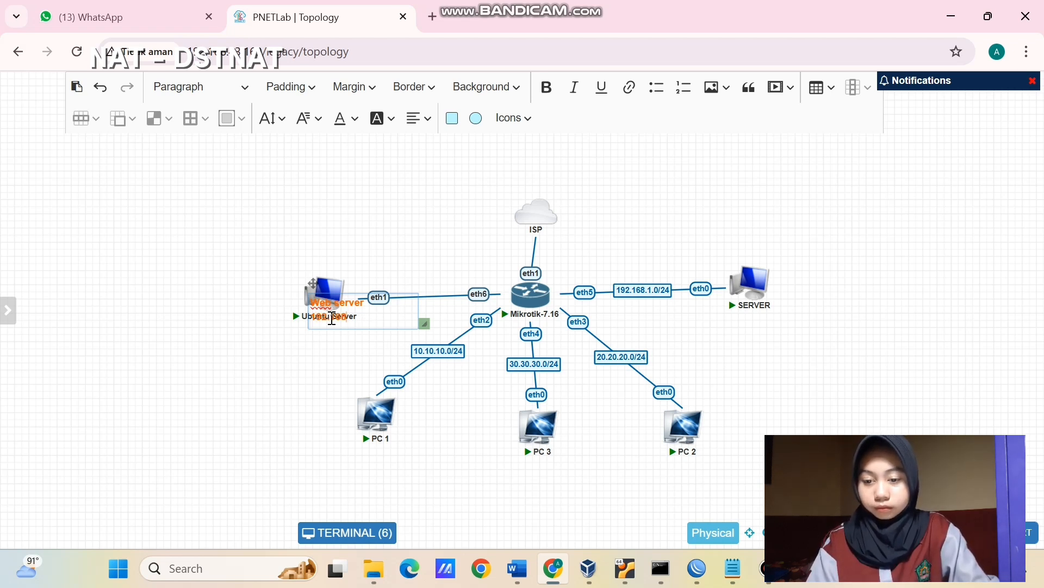
type(".2")
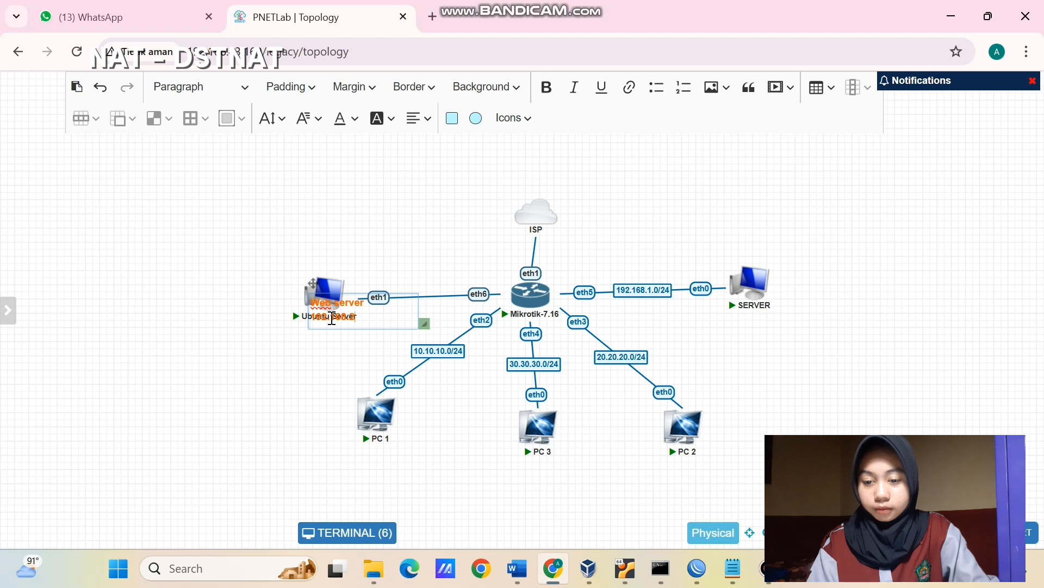
type(".254")
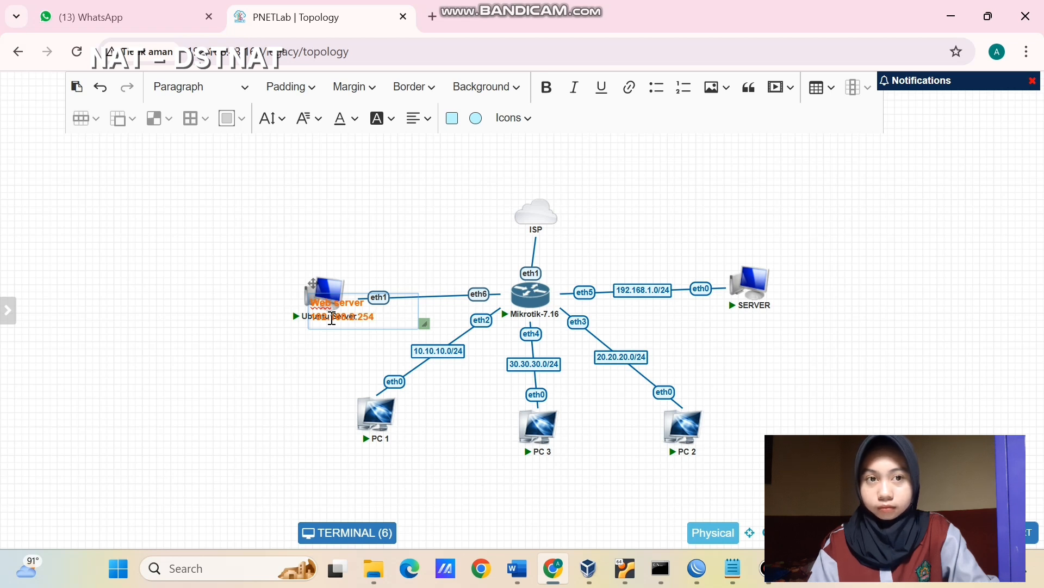
left_click(383, 268)
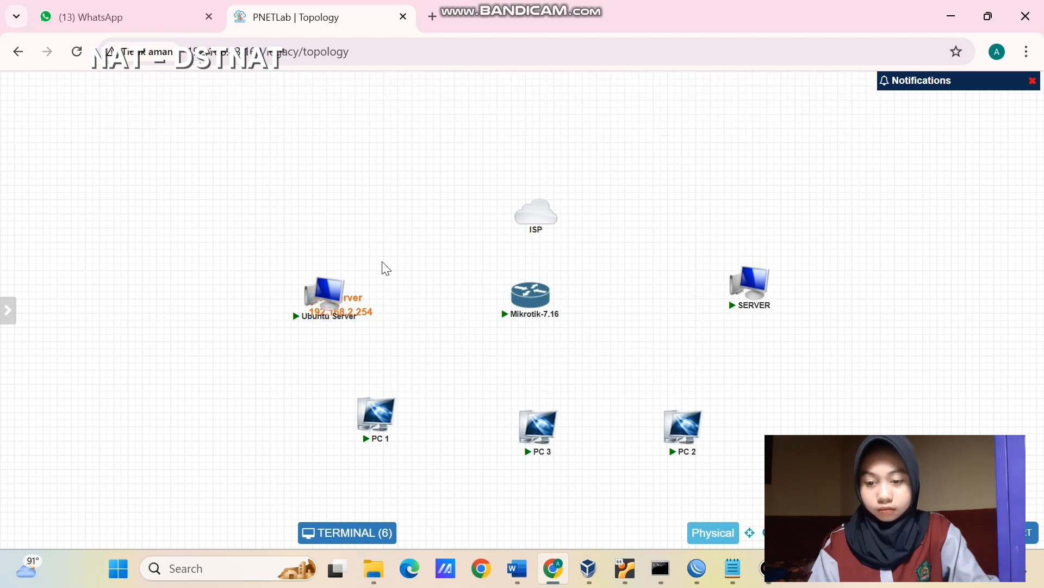
mouse_move(350, 310)
left_click_drag(350, 311, 310, 251)
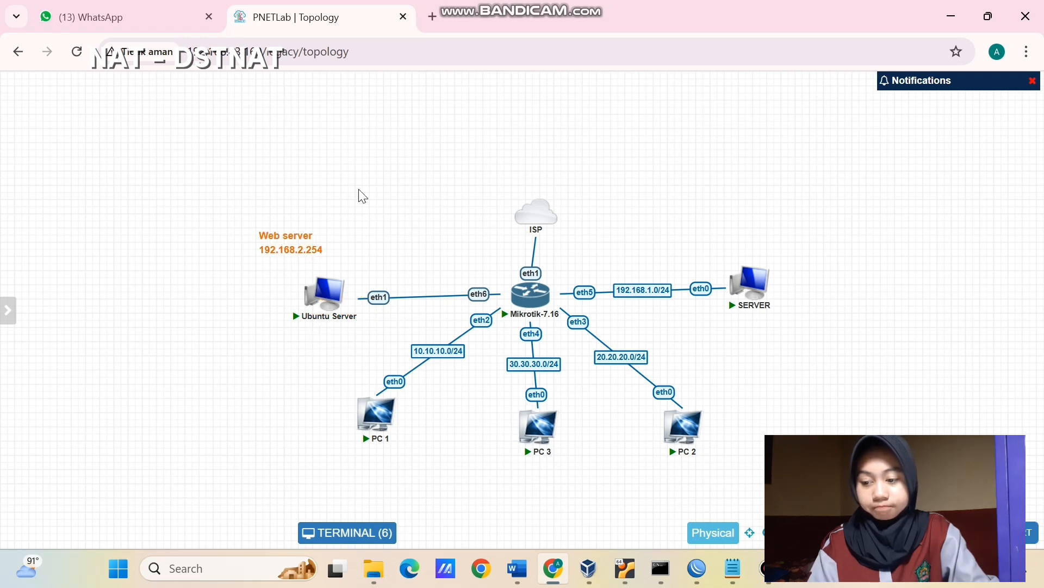
Add a Virtual PC (VPCS) node named "PC" to the topology and place it above the Web server label
right_click(376, 129)
left_click(413, 163)
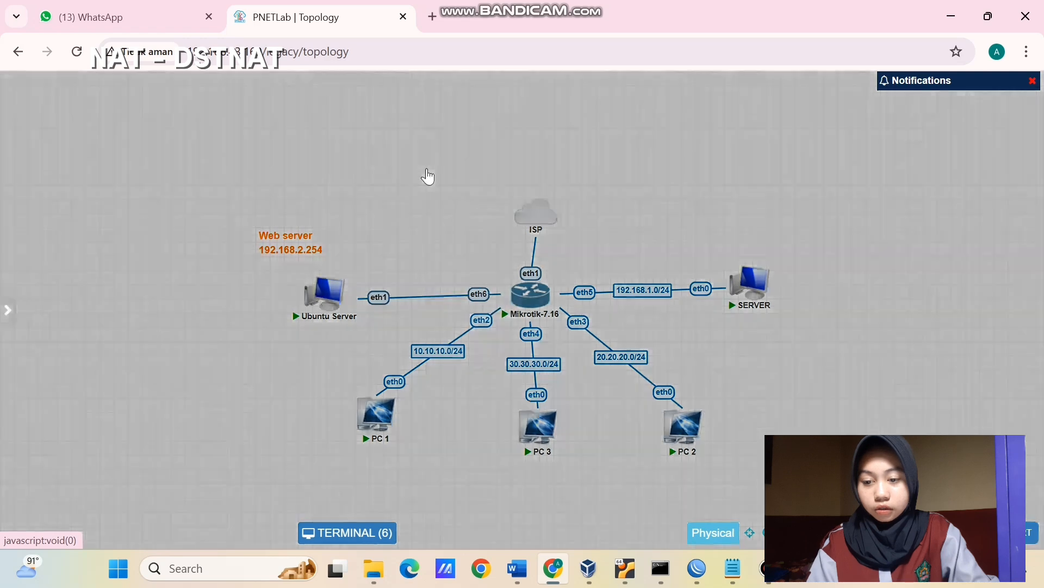
left_click(355, 324)
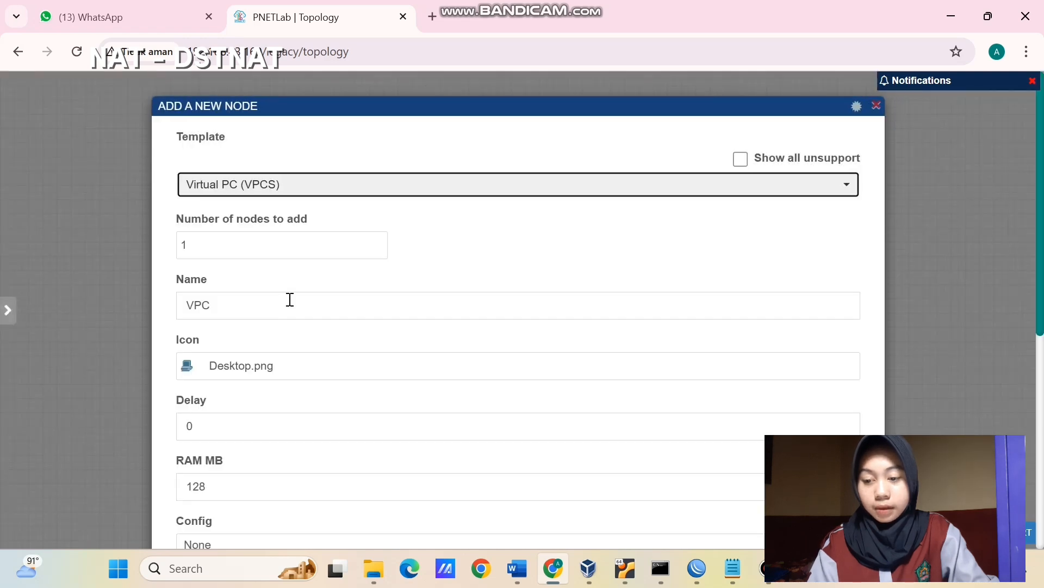
left_click(195, 307)
key("BackSpace")
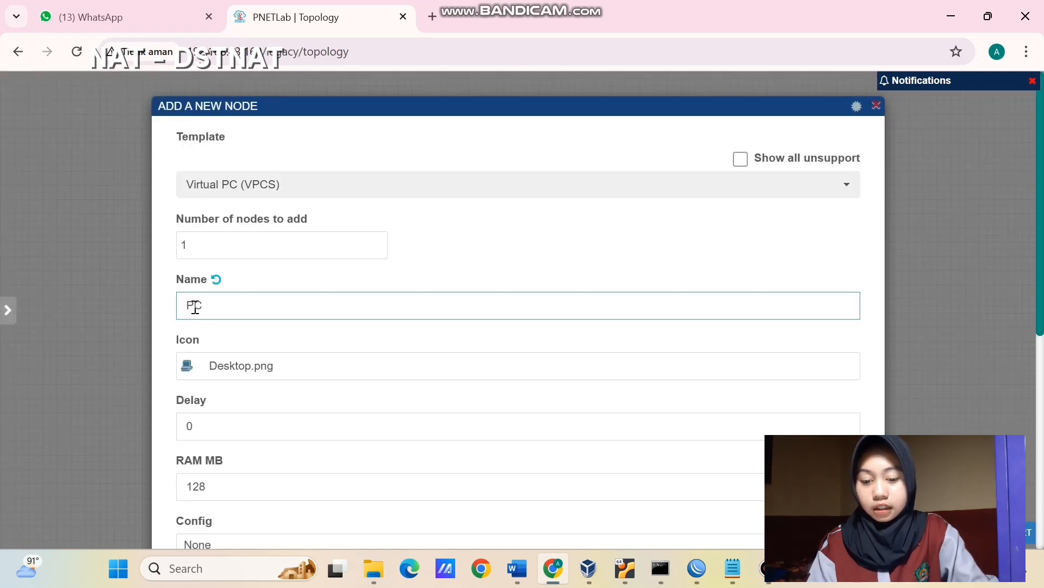
scroll(196, 307, "down", 7)
left_click(478, 499)
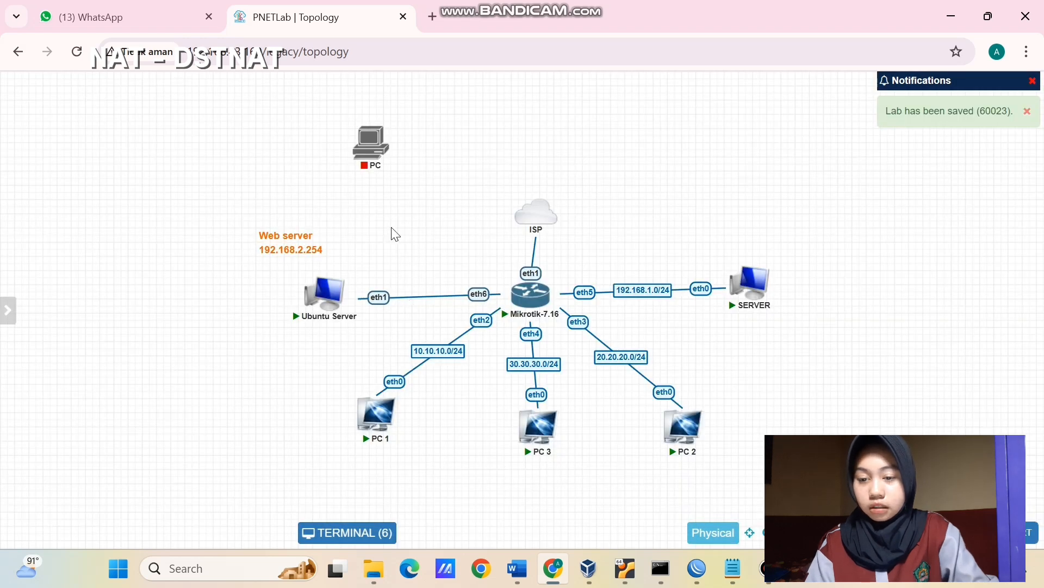
mouse_move(372, 163)
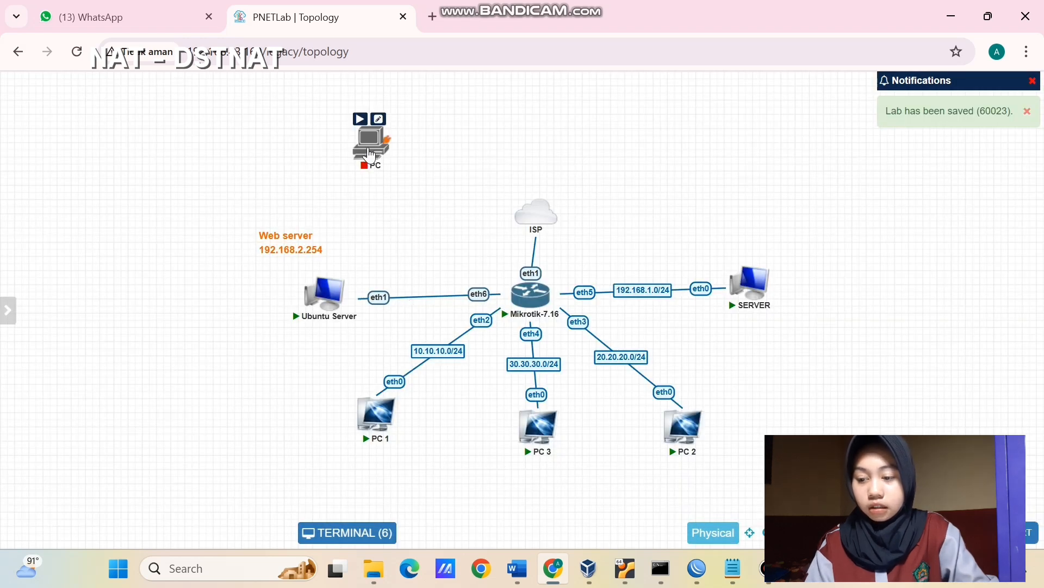
left_click_drag(372, 162, 398, 166)
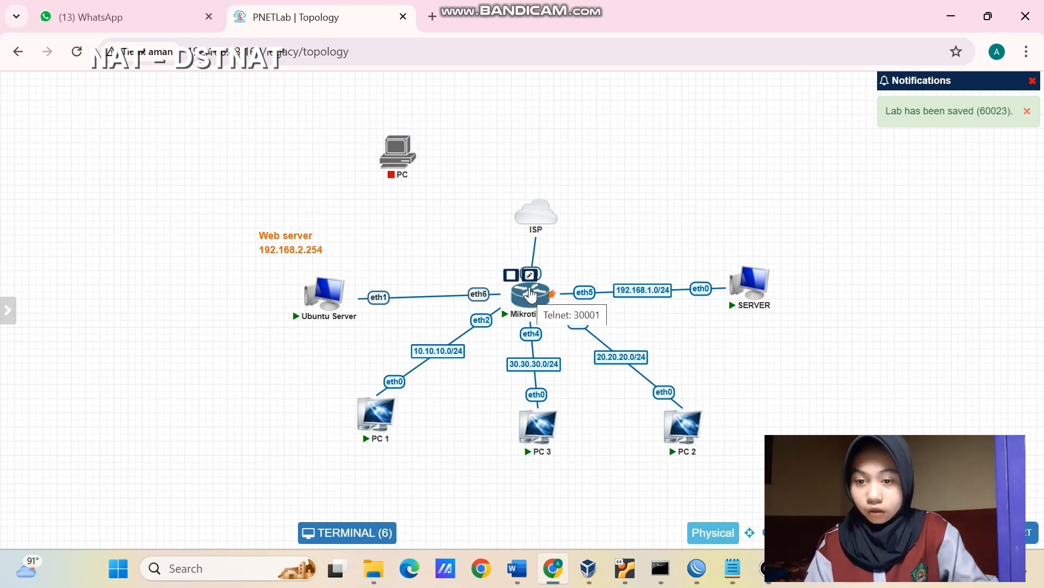
Replace the text of the copied label beside the PC node with "src = laptop" and "dst 10.0.137.42" on two lines
mouse_move(356, 308)
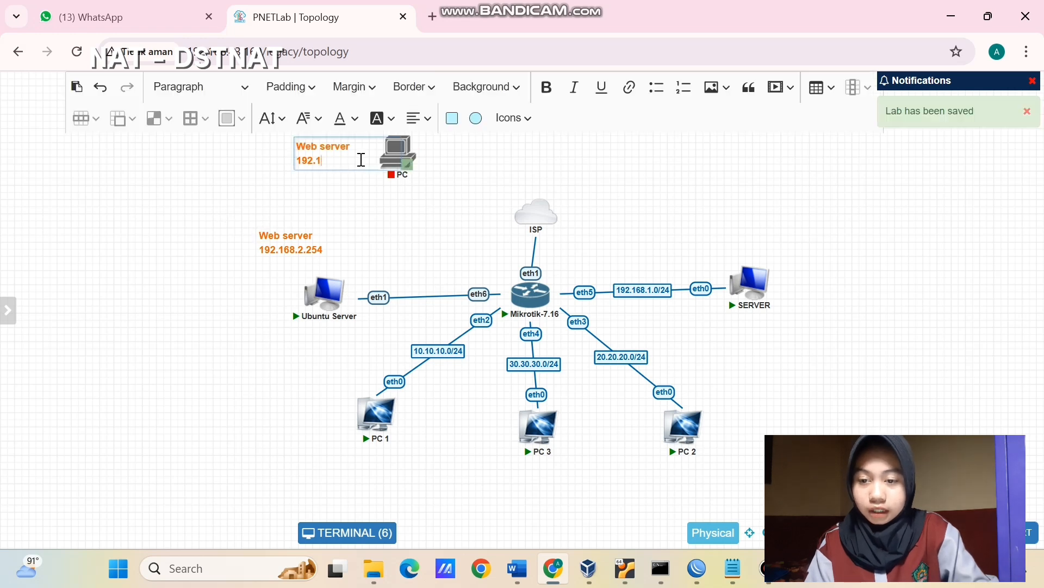
key("BackSpace")
key("BackSpace")
key("BackSpace")
key("BackSpace")
key("BackSpace")
key("BackSpace")
key("BackSpace")
key("BackSpace")
key("BackSpace")
key("BackSpace")
key("BackSpace")
key("BackSpace")
key("BackSpace")
key("BackSpace")
key("BackSpace")
key("BackSpace")
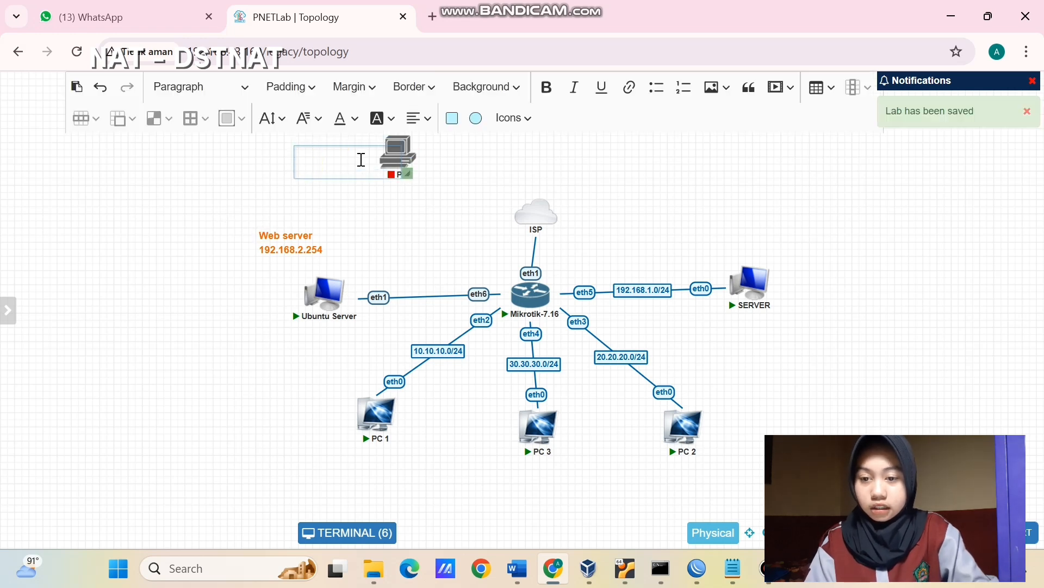
type("src = ")
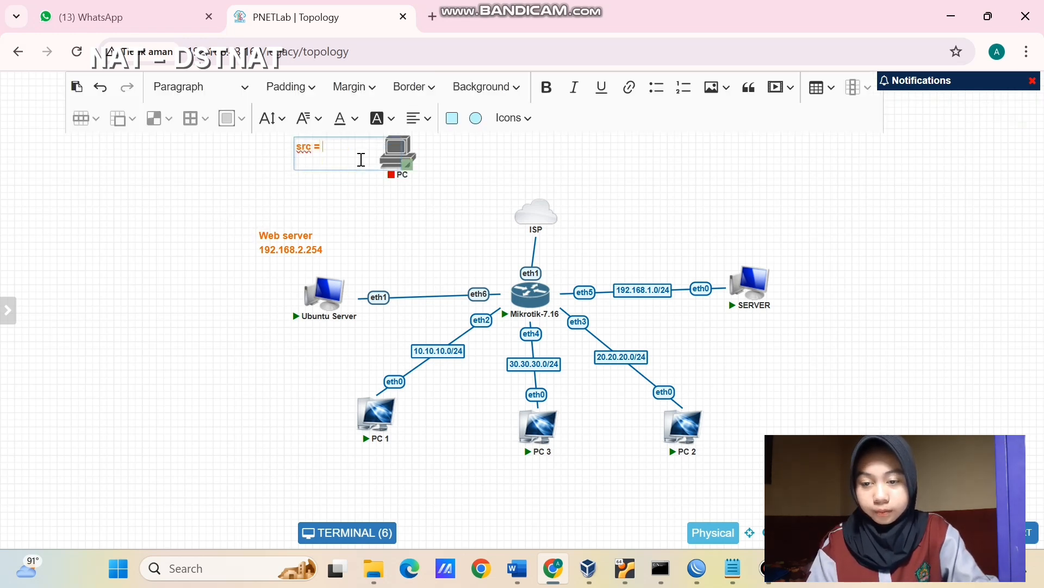
type("laptop")
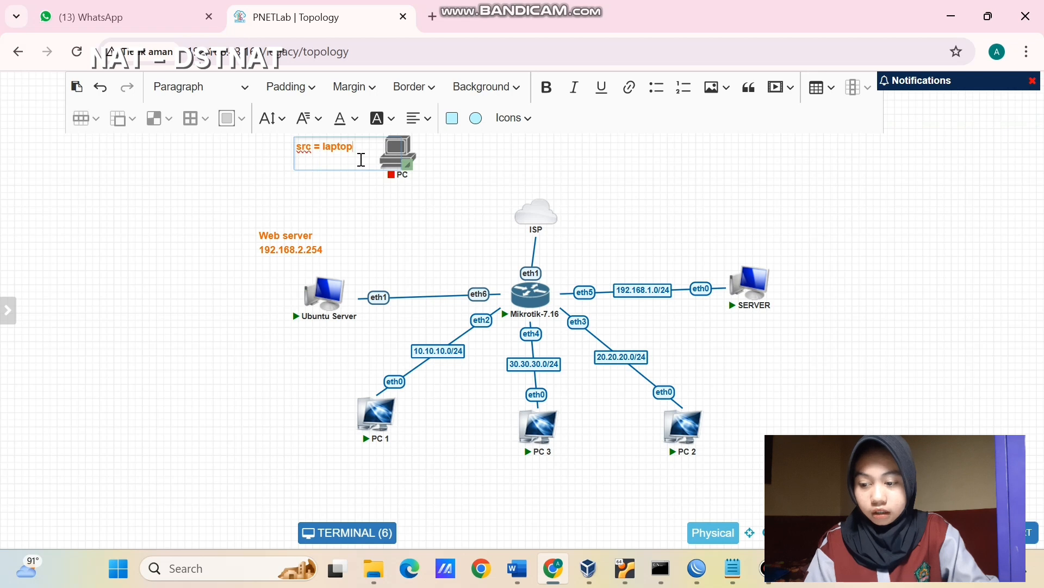
key("Return")
type("dst")
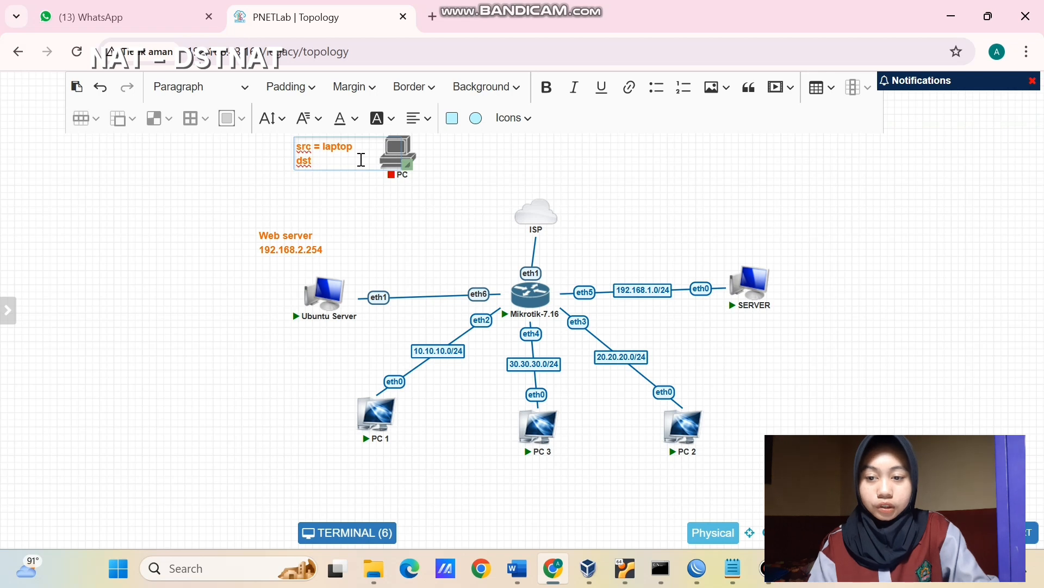
type(" 10.0.")
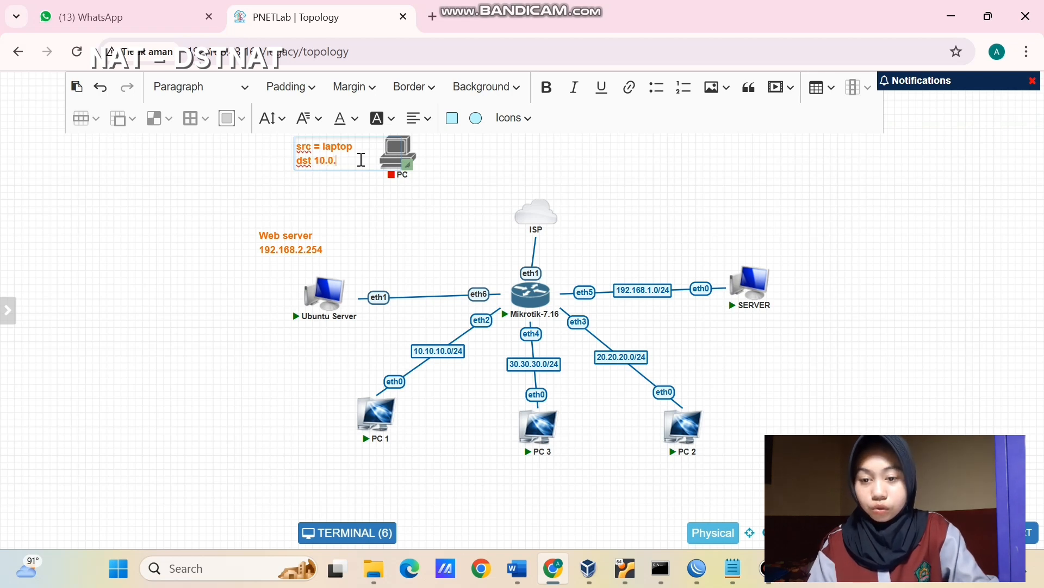
type("137.42")
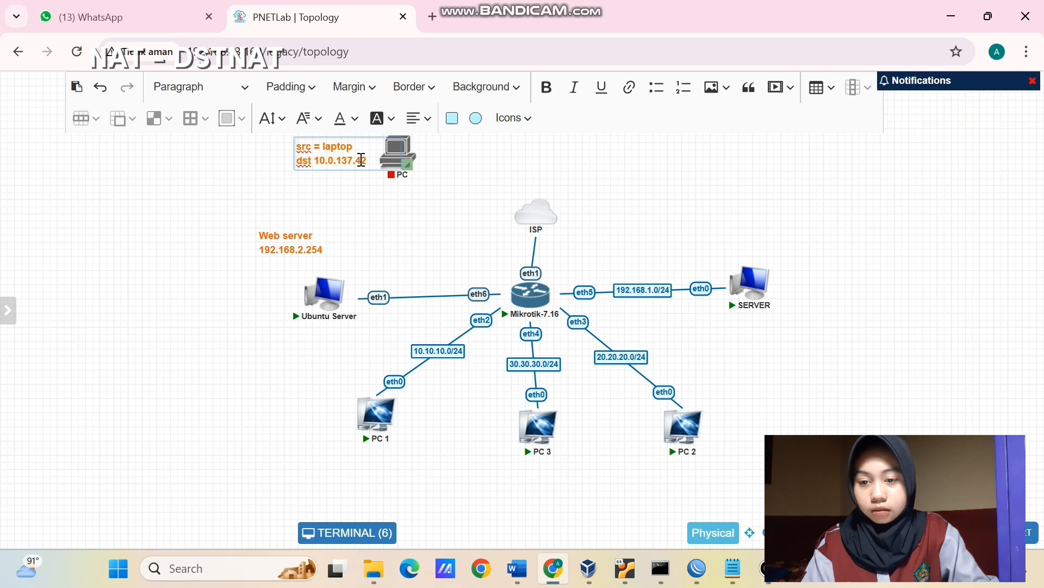
left_click(403, 178)
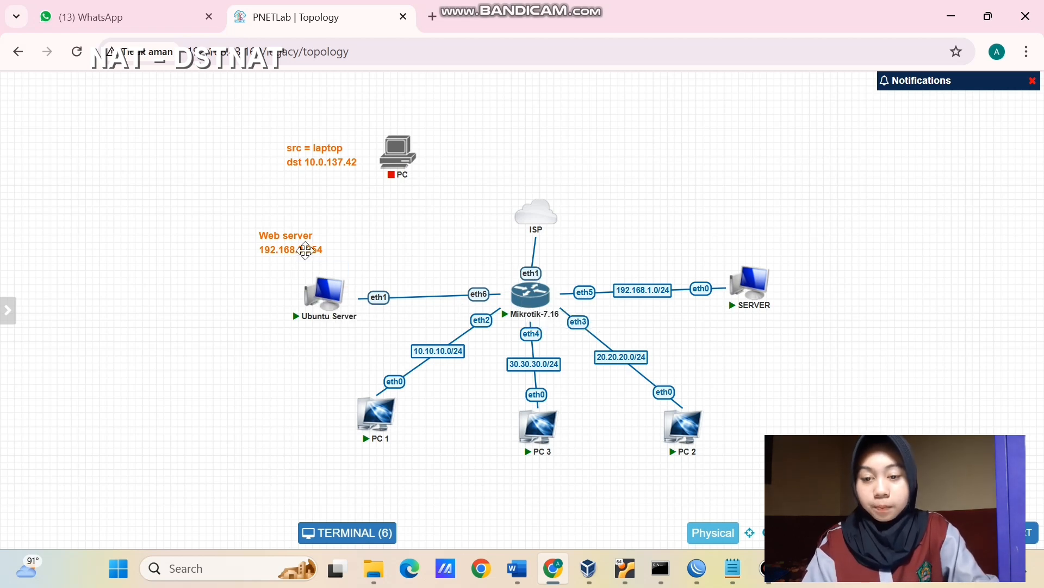
Add the line "dst 192.168.2.254" at the end of the label beside the PC node and shift the label slightly upward
double_click(368, 169)
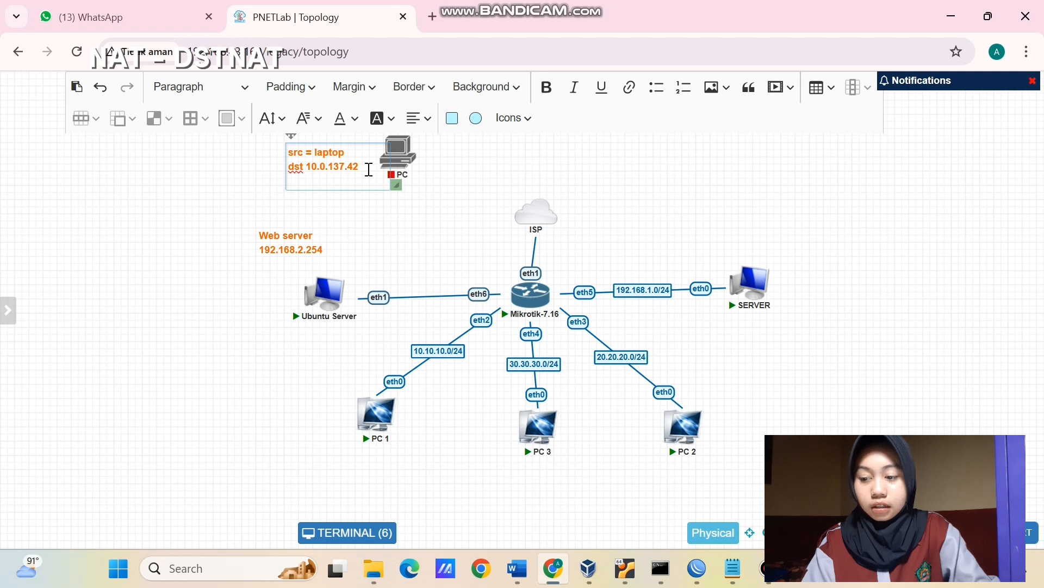
key("Return")
type("ds")
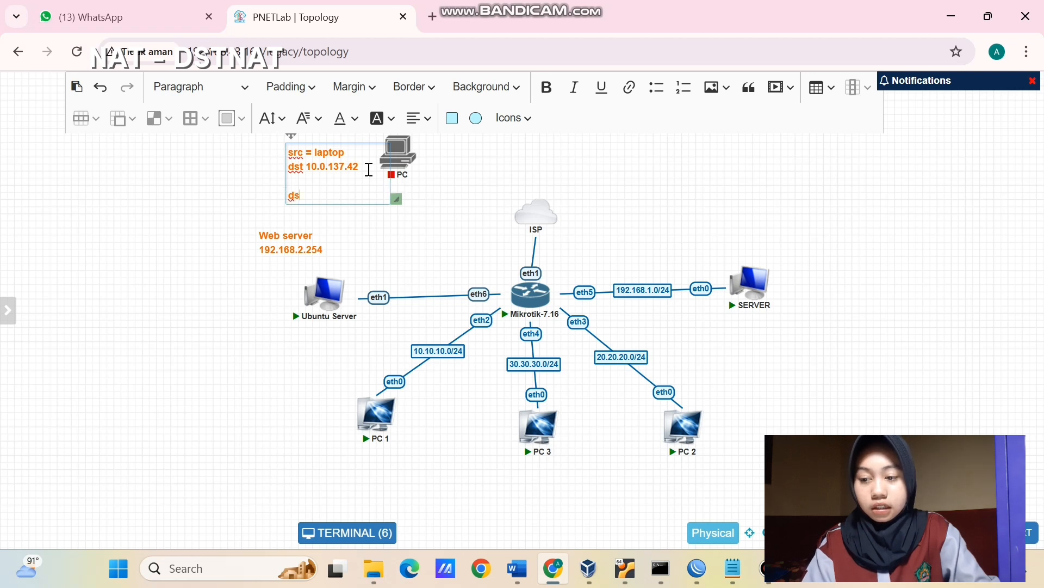
type("t i")
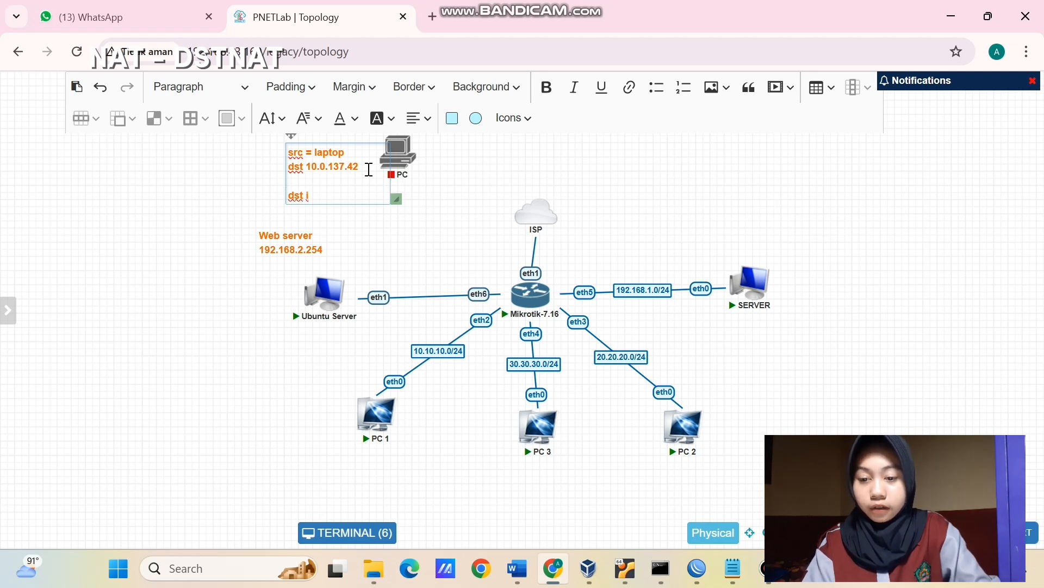
type("92.")
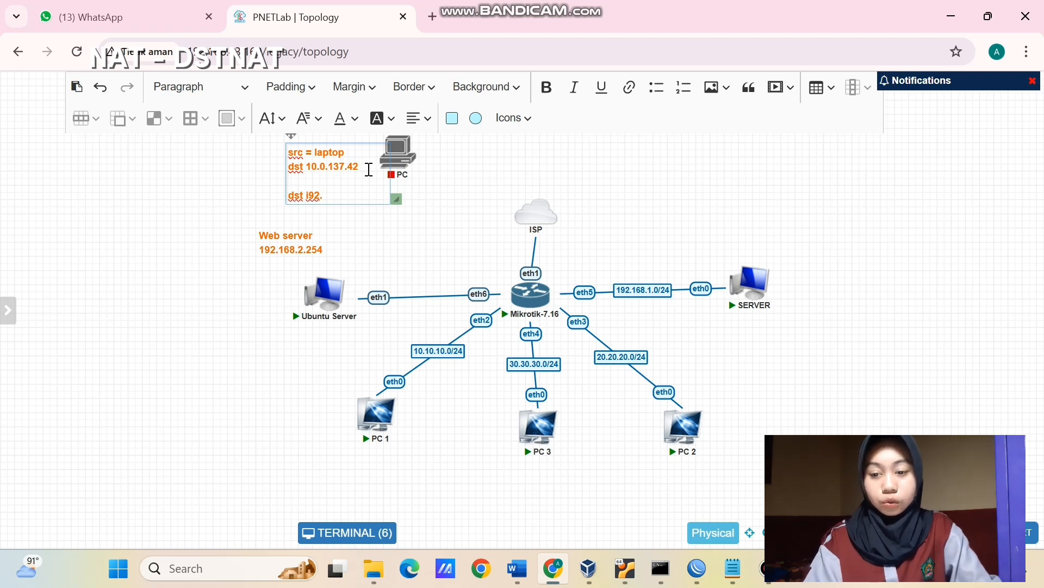
key("BackSpace")
key("BackSpace")
key("BackSpace")
key("BackSpace")
type("192.")
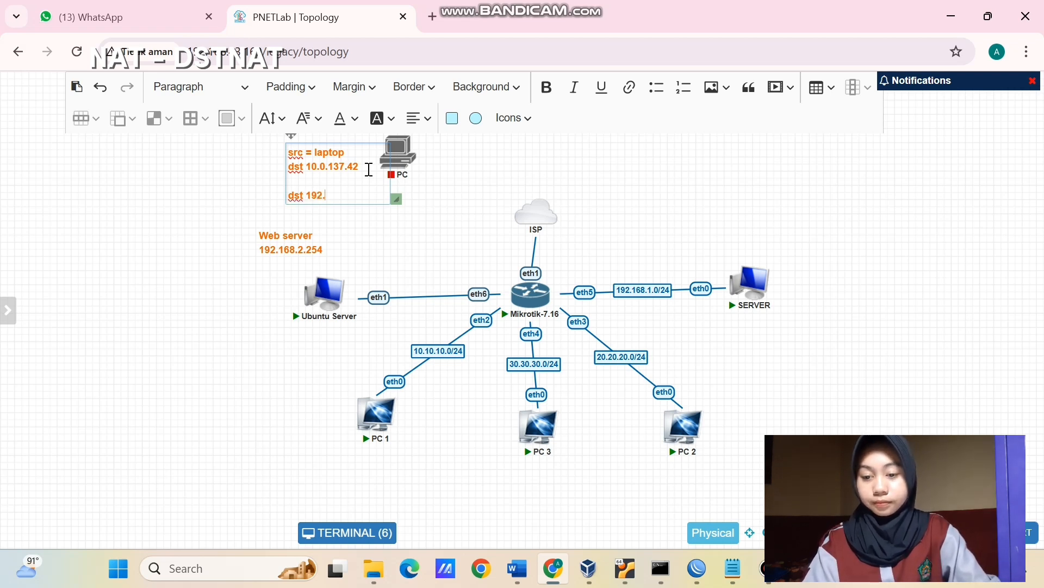
type("168.2.254")
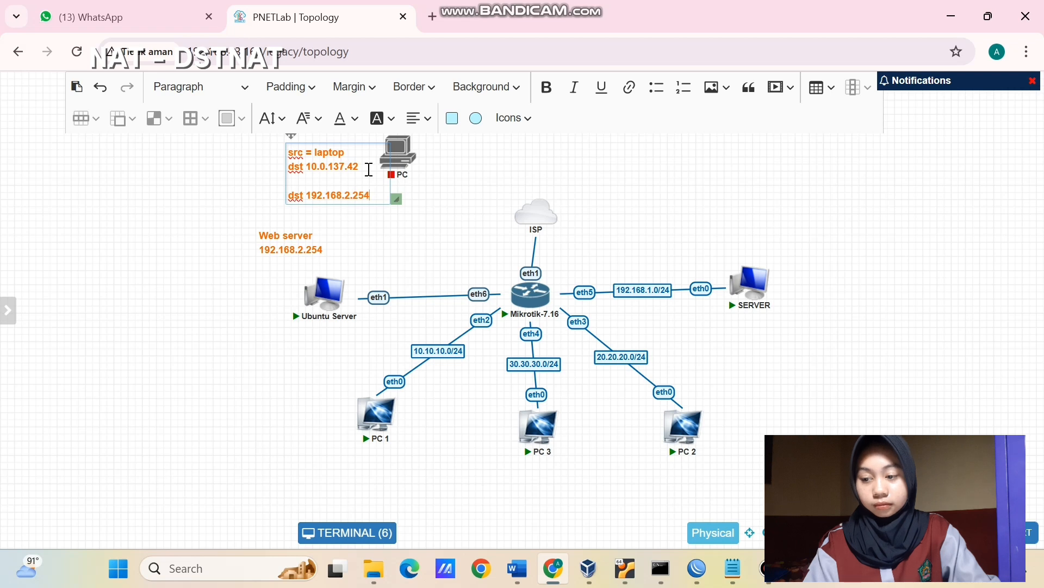
left_click(423, 203)
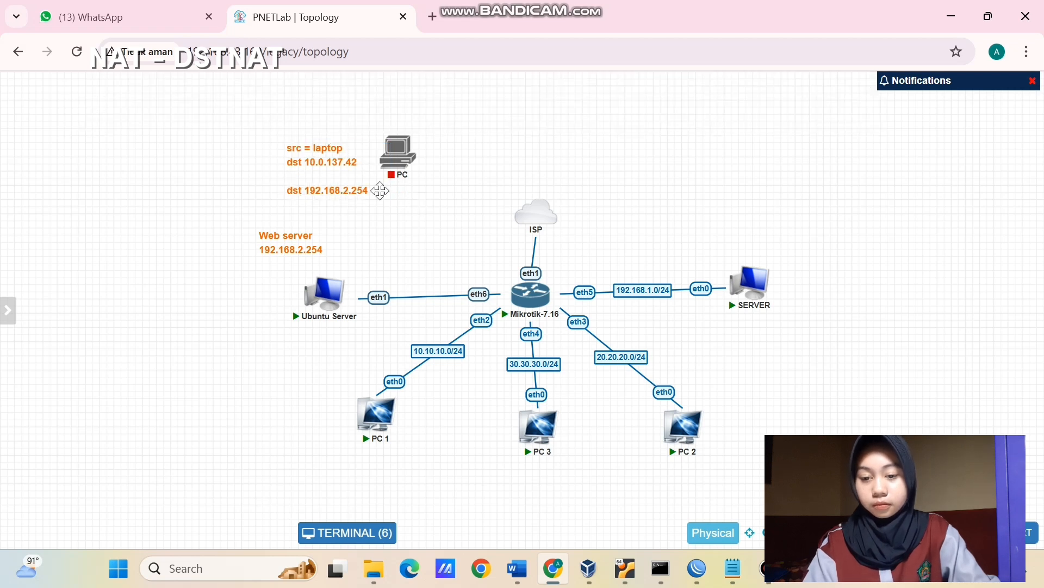
left_click_drag(334, 158, 333, 146)
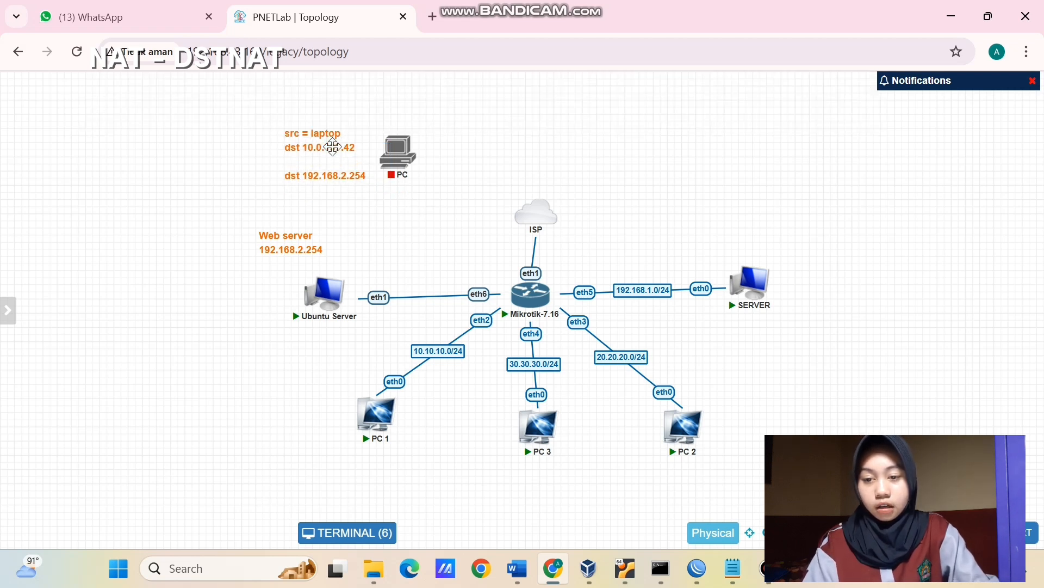
Switch to WinBox and start a new firewall NAT rule with the chain set to dstnat
left_click(697, 569)
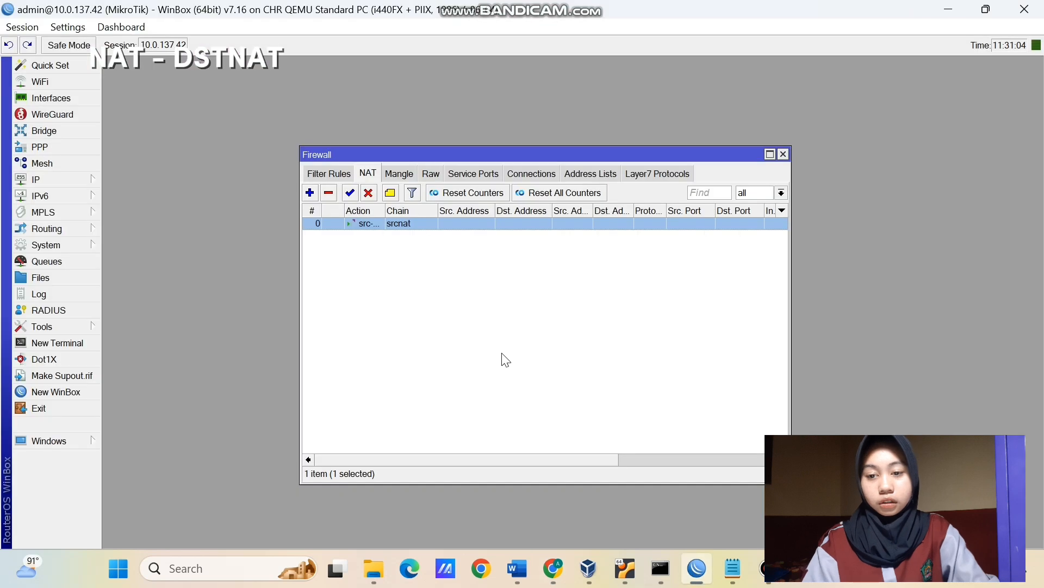
left_click(309, 194)
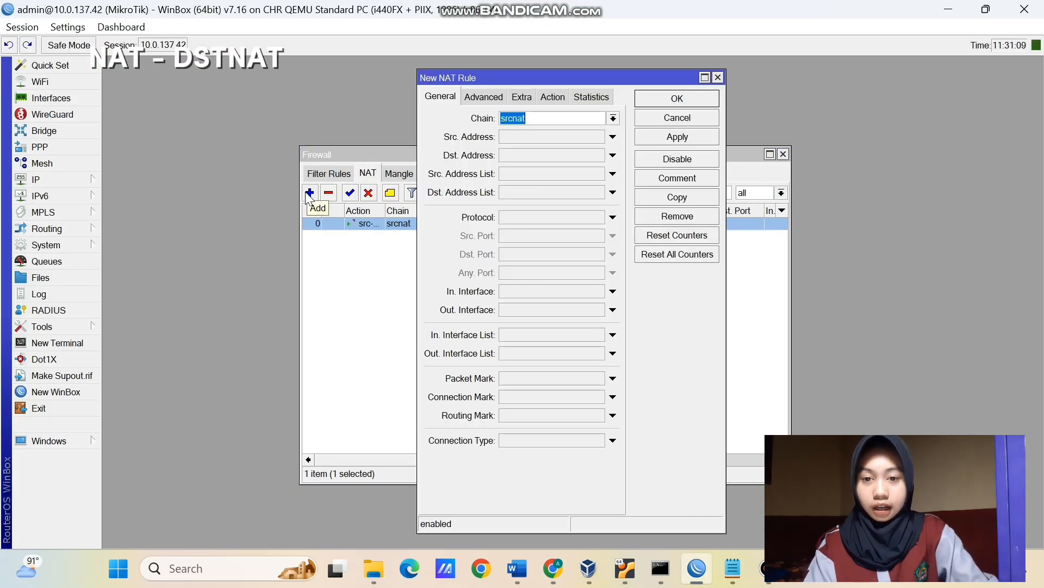
left_click(613, 119)
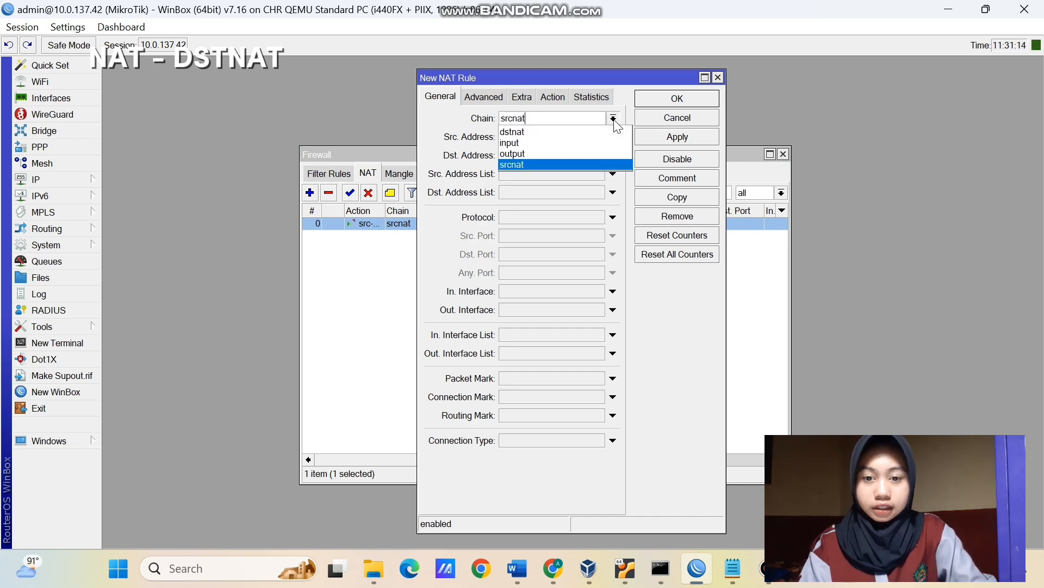
left_click(602, 133)
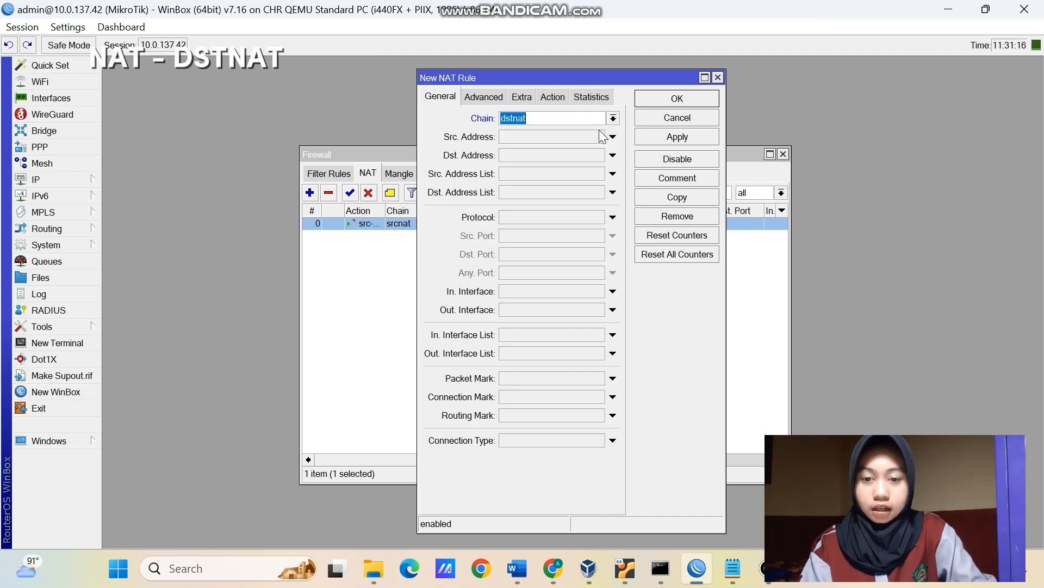
Set the new rule's destination address to 10.0.137.42, the protocol to 6 (tcp) and the destination port to 8181
left_click(527, 155)
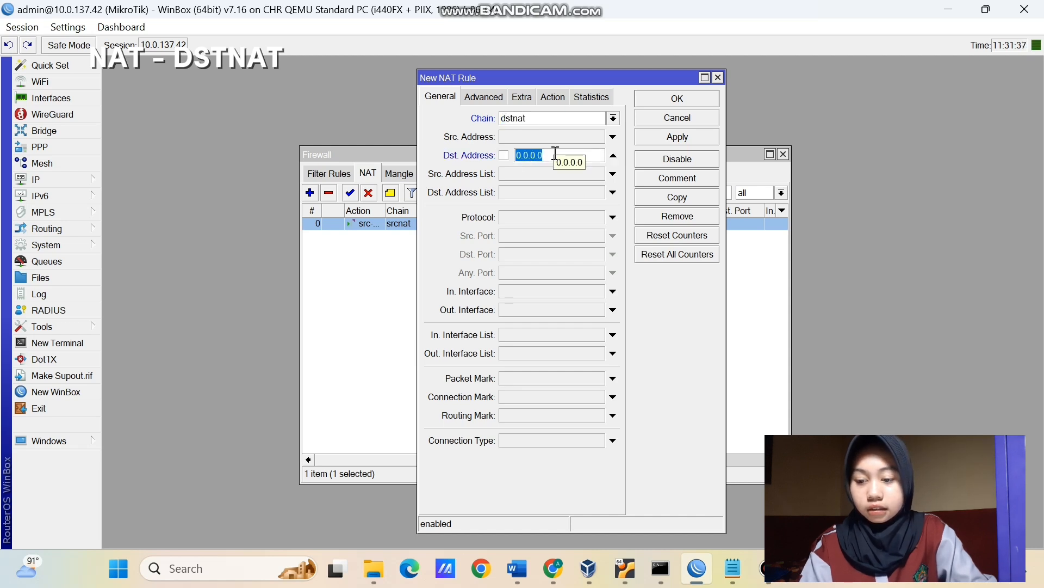
key("BackSpace")
type("10.")
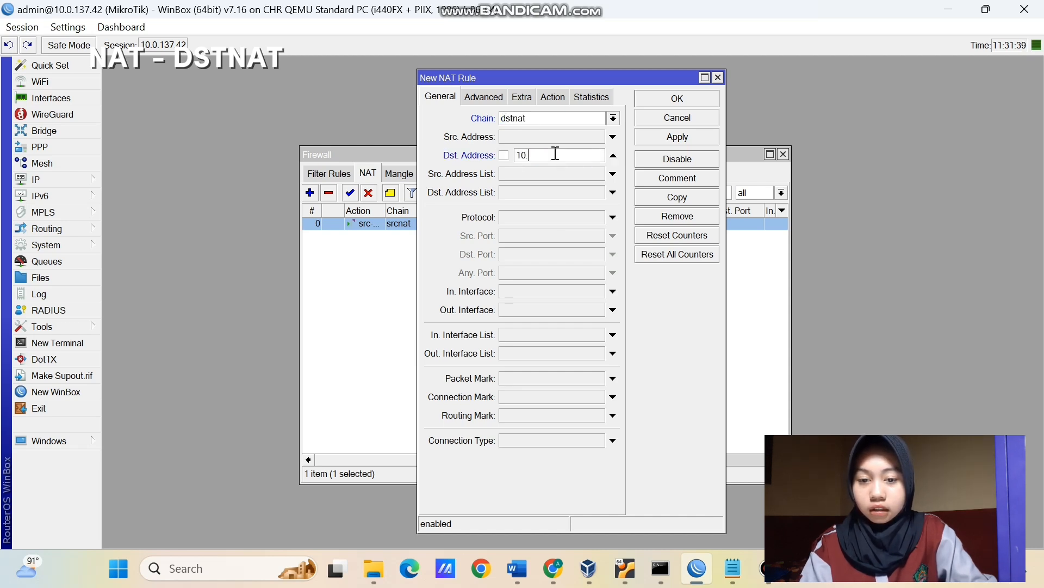
type("0.137.42")
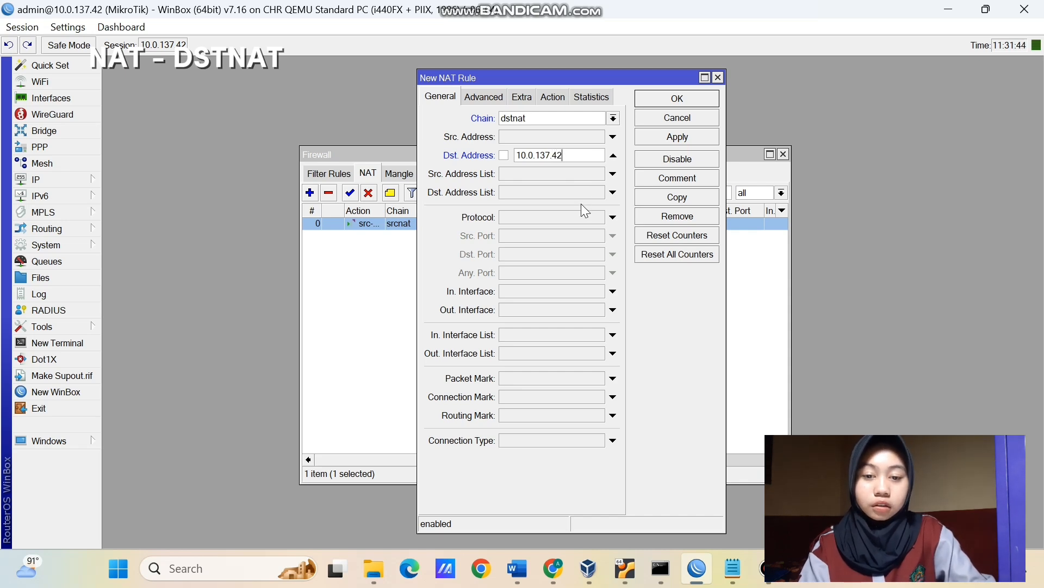
left_click(613, 217)
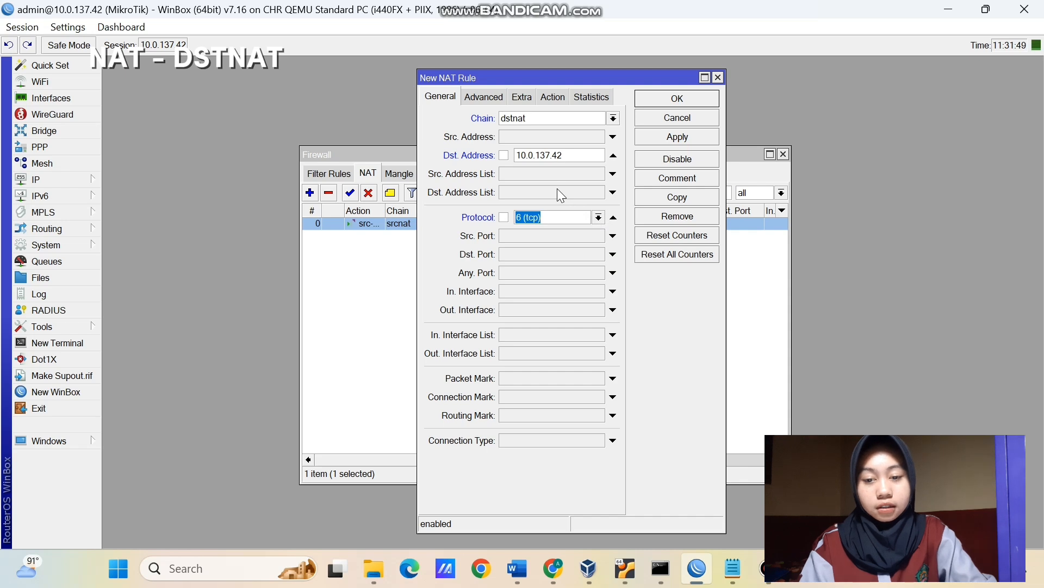
left_click(549, 254)
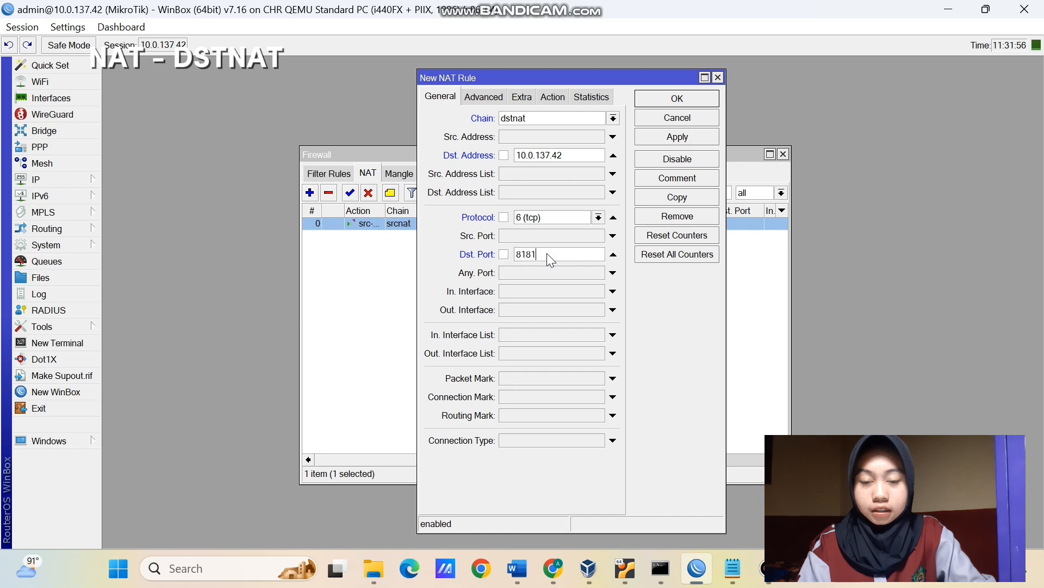
Set the new NAT rule's action to dst-nat with to-address 192.168.2.254 and to-port 80, and save the rule
left_click(558, 97)
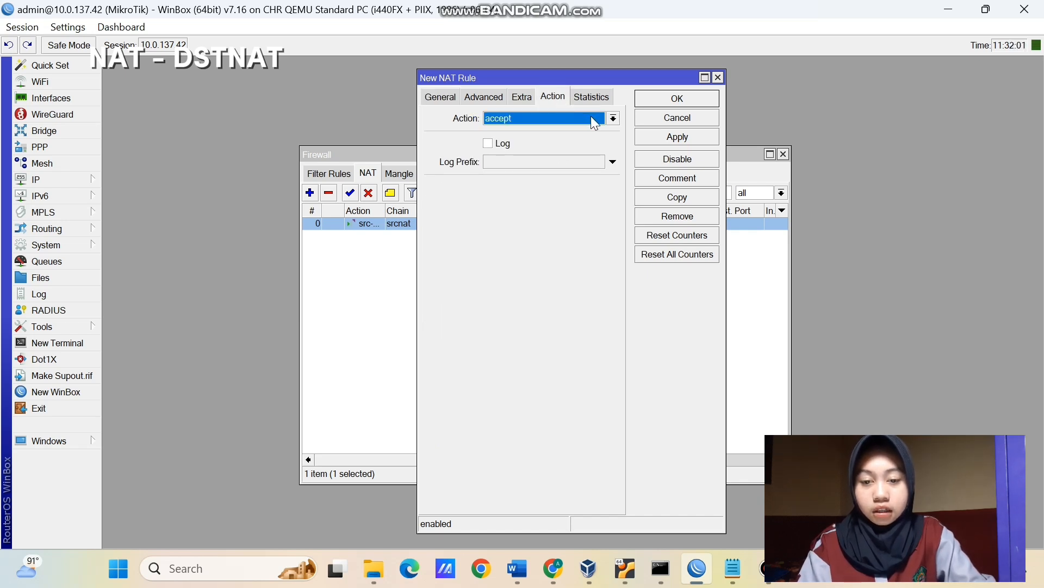
left_click(613, 118)
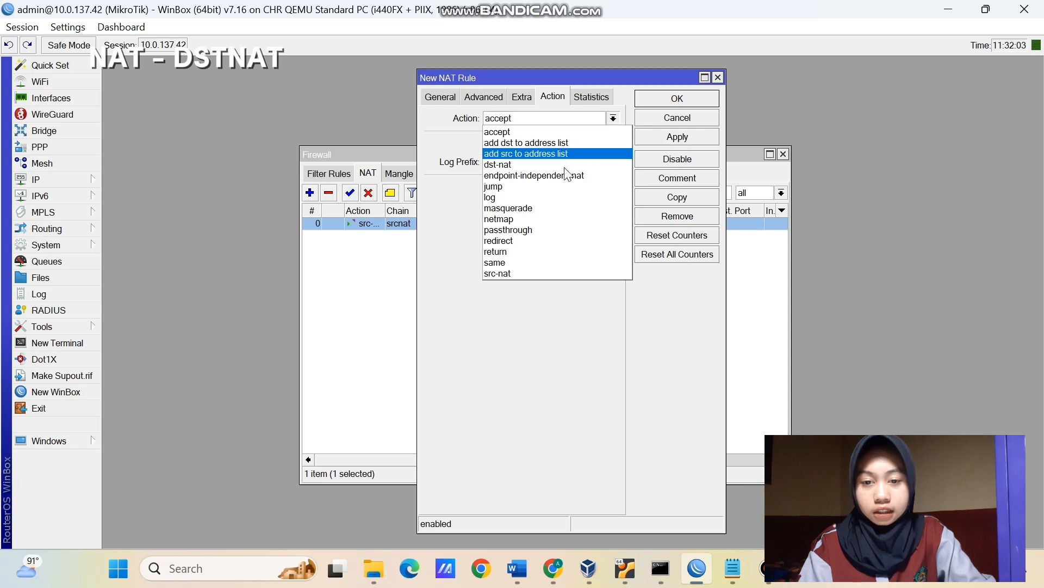
left_click(553, 163)
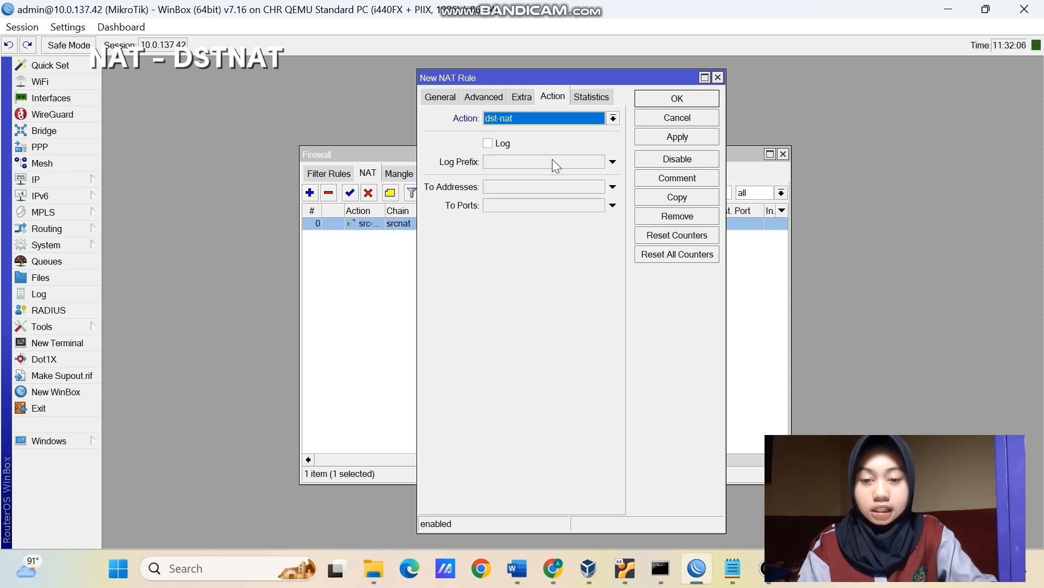
left_click(534, 185)
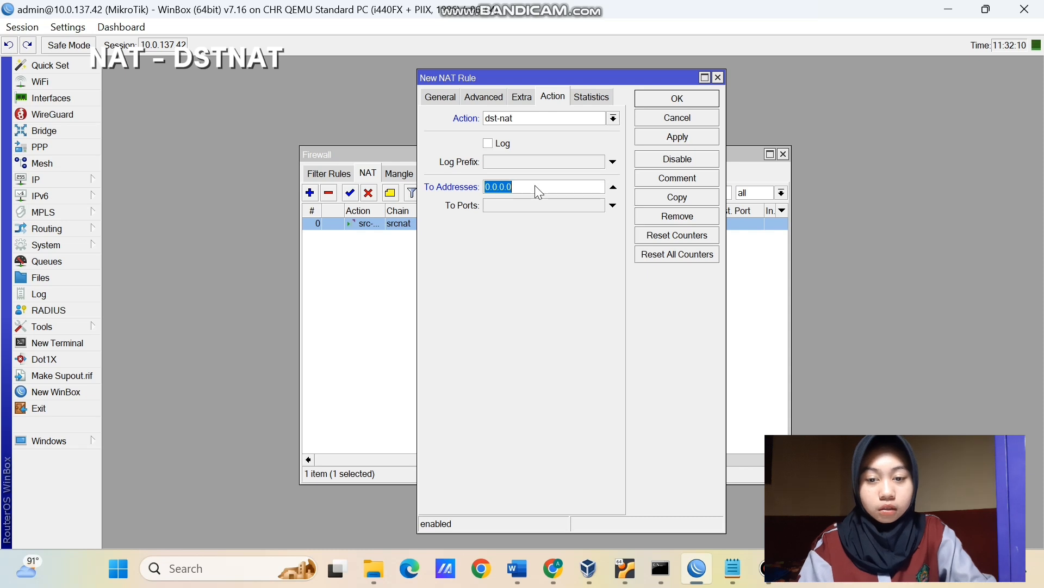
type("192.168.2.254")
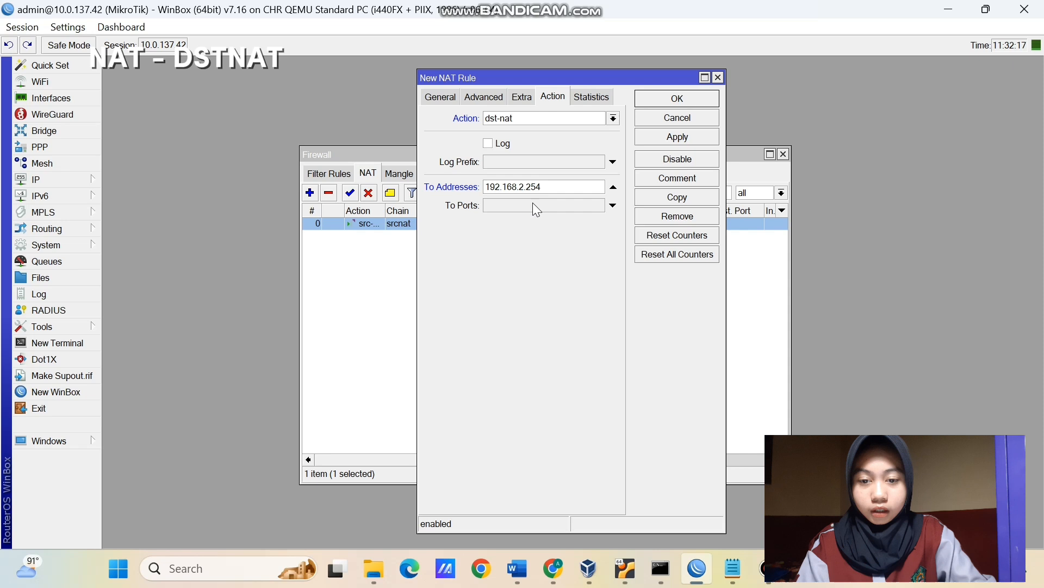
left_click(533, 202)
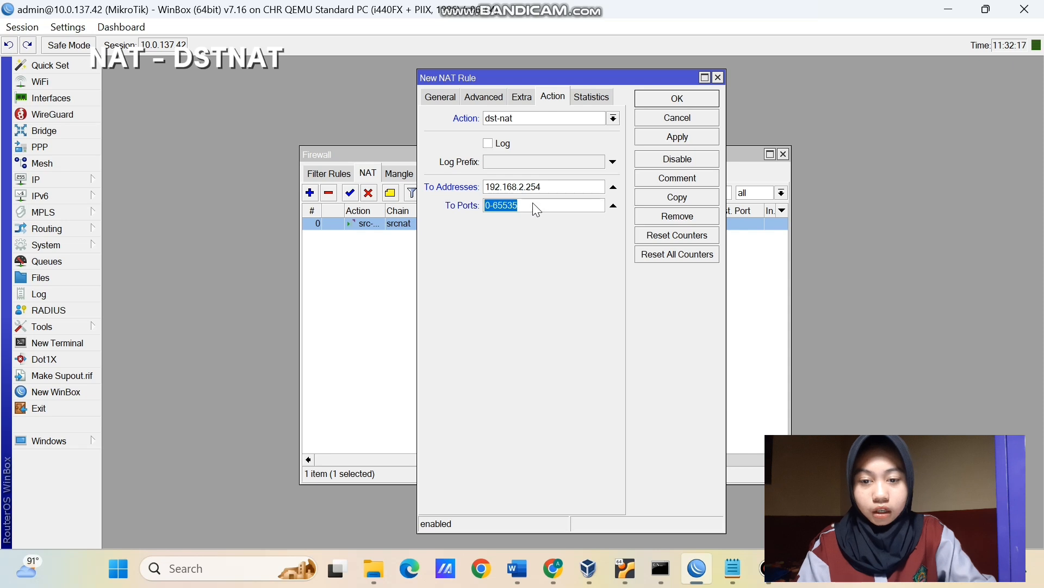
key("BackSpace")
type("80")
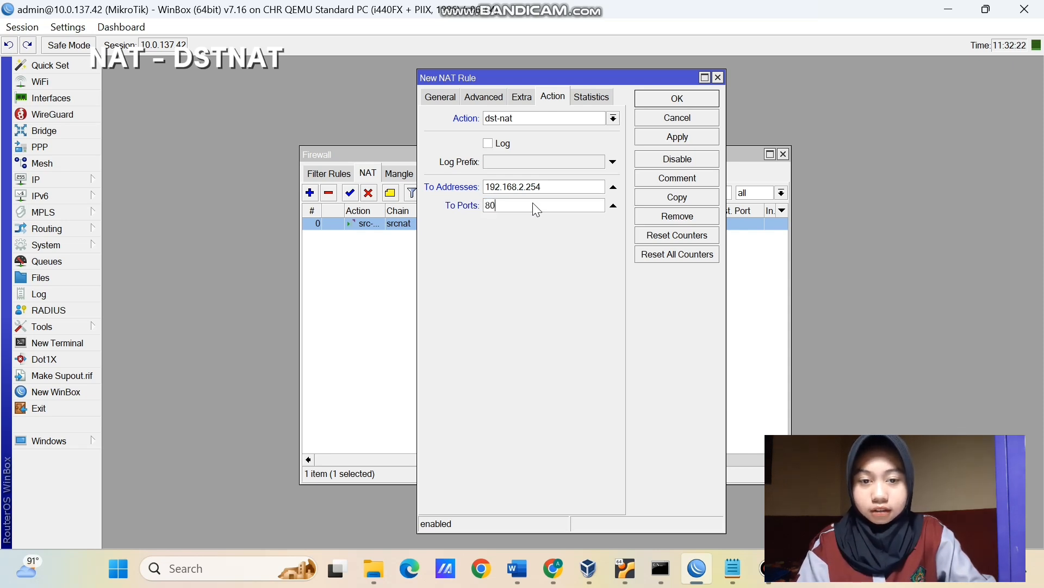
left_click(656, 137)
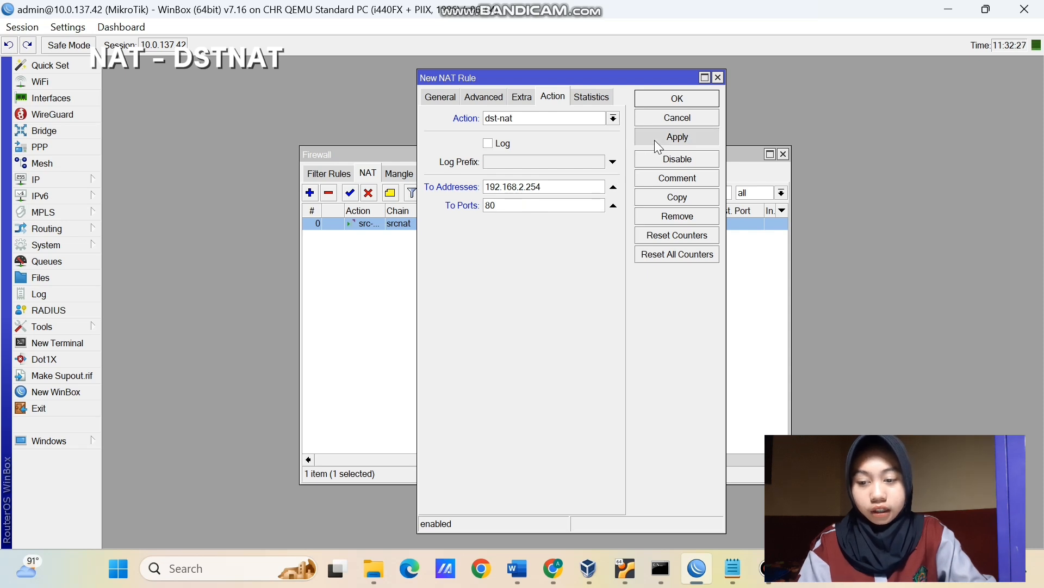
left_click(646, 98)
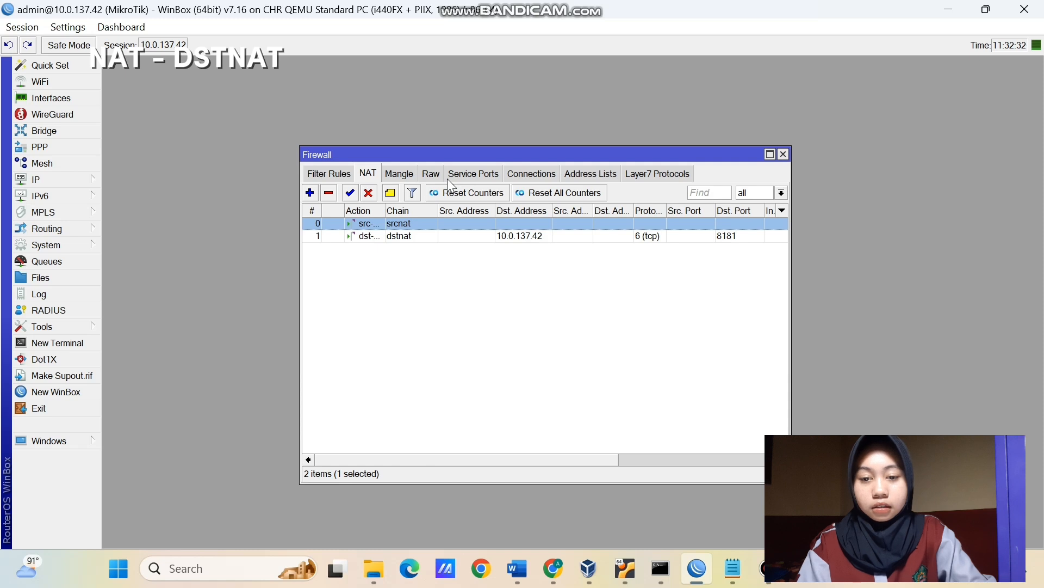
Reopen the dstnat rule and review its destination address, protocol, ports and forwarding address
double_click(428, 235)
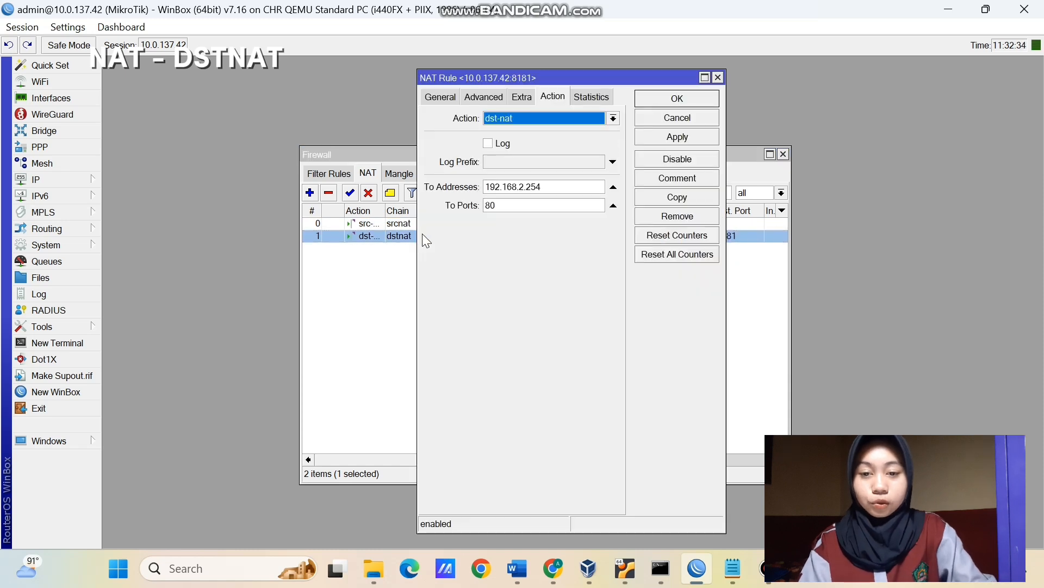
left_click(439, 98)
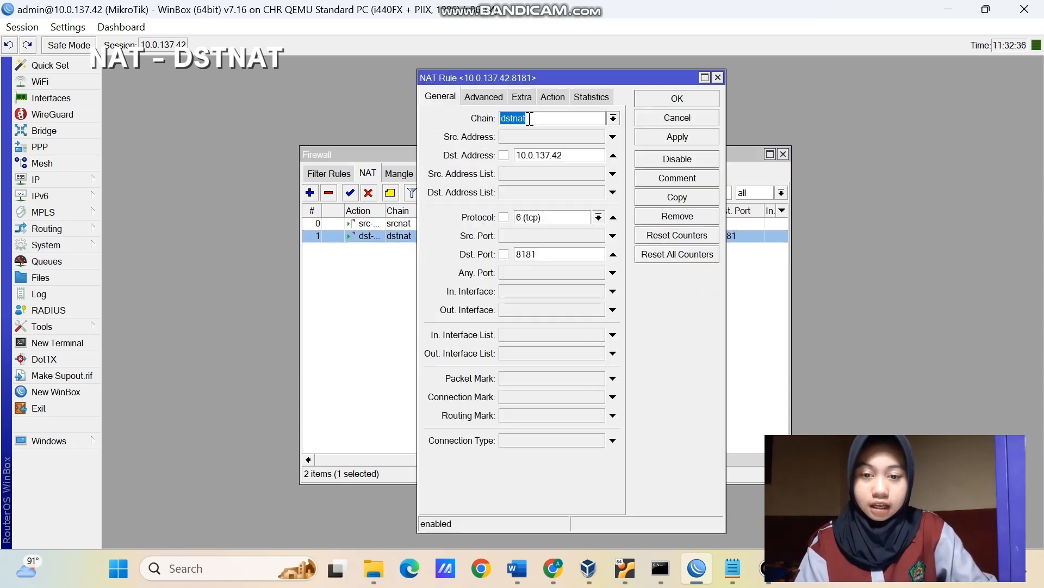
left_click(576, 156)
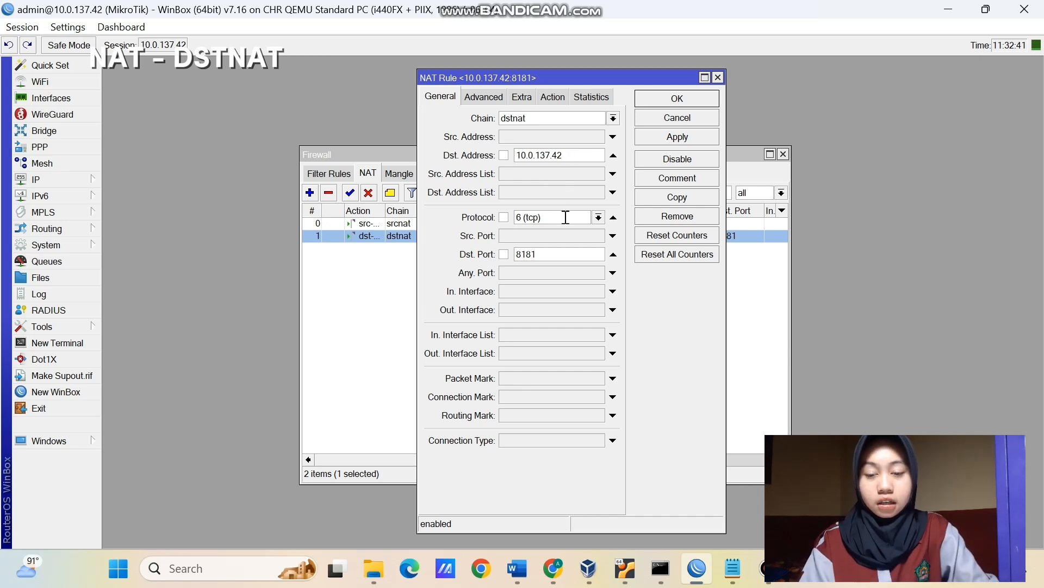
left_click(561, 101)
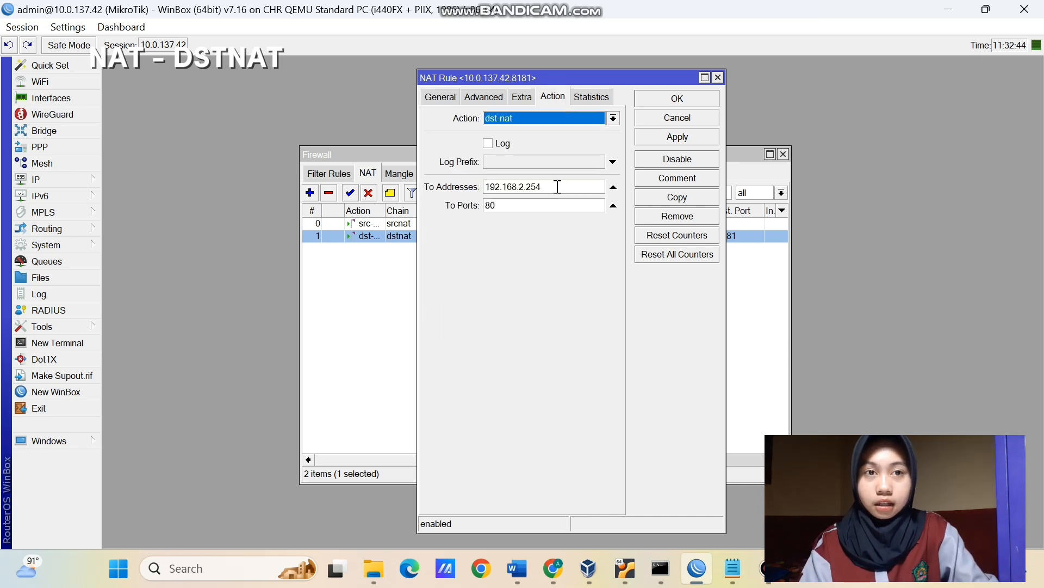
left_click_drag(557, 187, 485, 191)
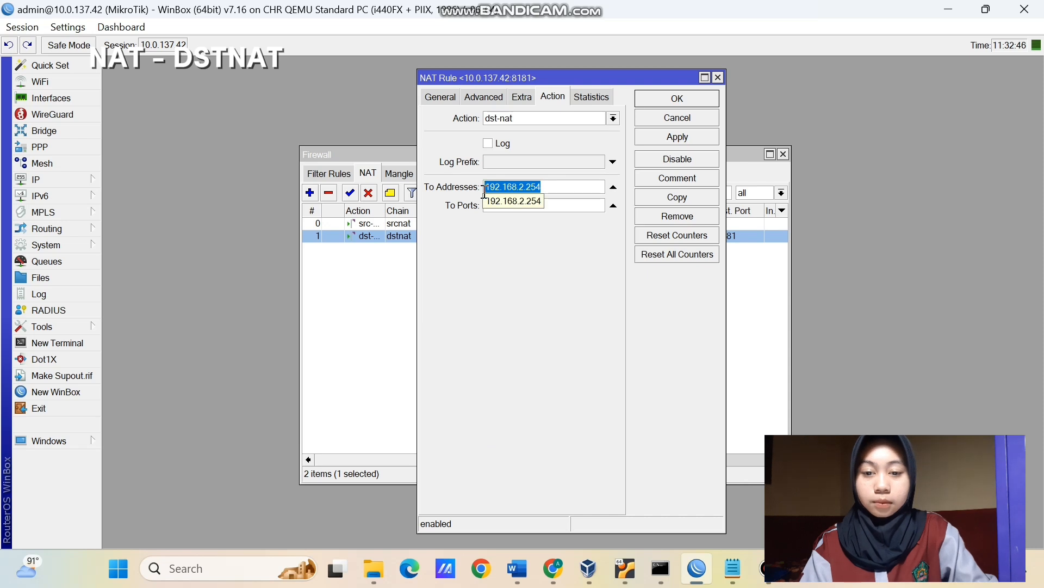
left_click(574, 191)
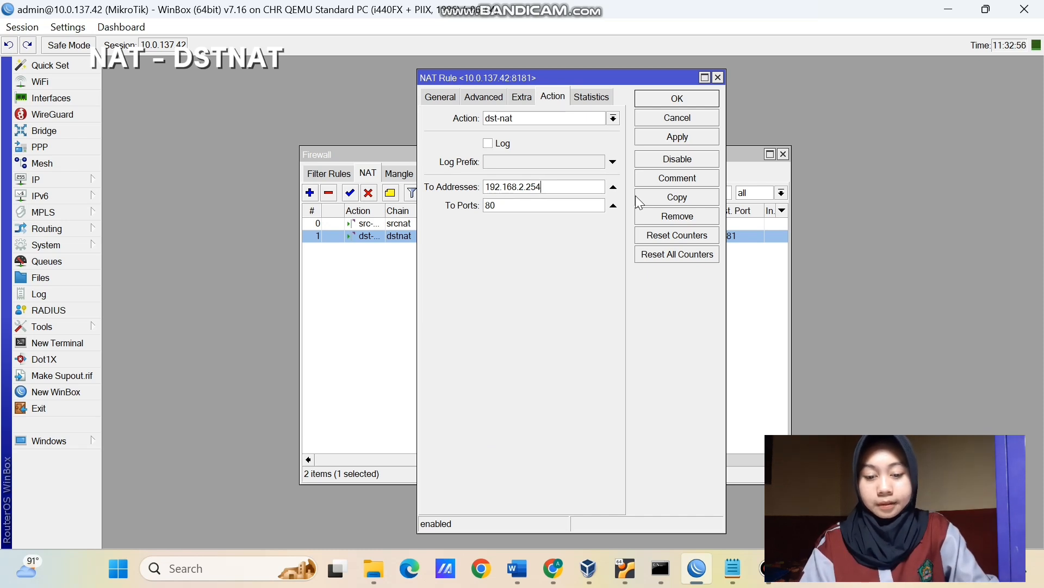
left_click(651, 97)
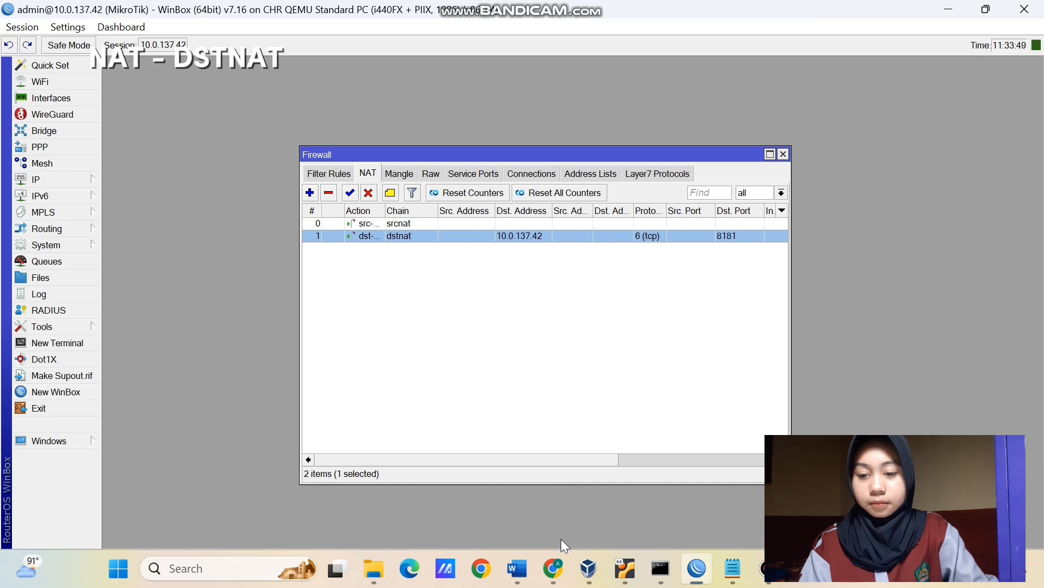
Switch to the PNETLab topology and point out PC 1, PC 3 and PC 2 by briefly selecting them together
left_click(553, 569)
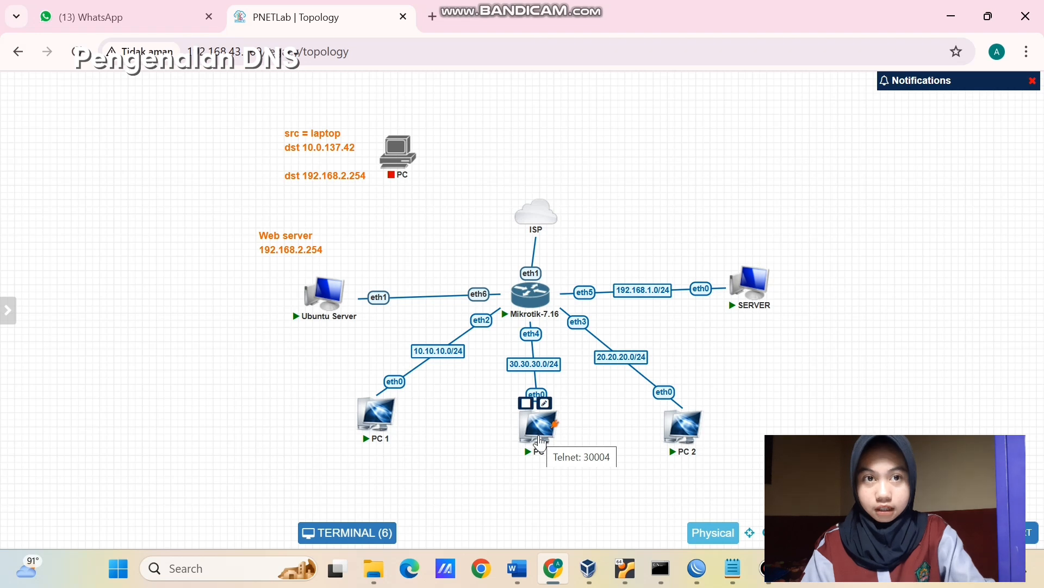
left_click_drag(274, 407, 712, 471)
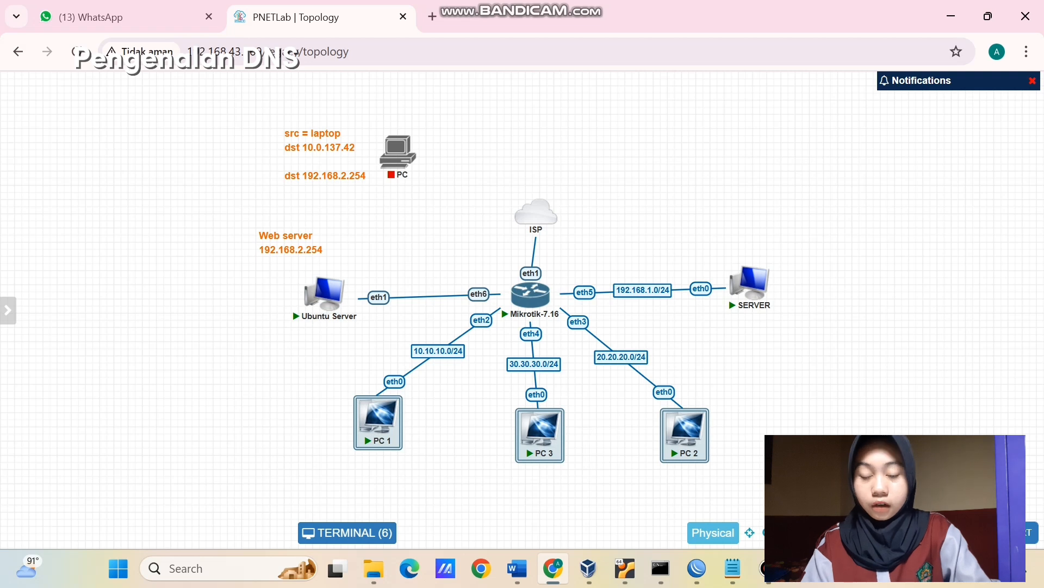
left_click(764, 423)
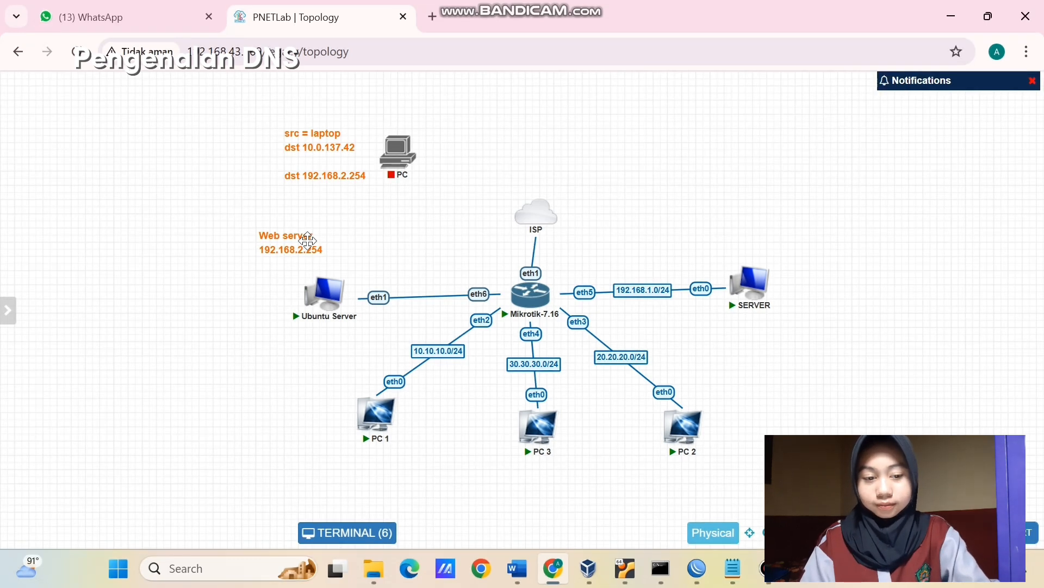
Duplicate the "Web server" label and place the copy beside the SERVER node
right_click(285, 245)
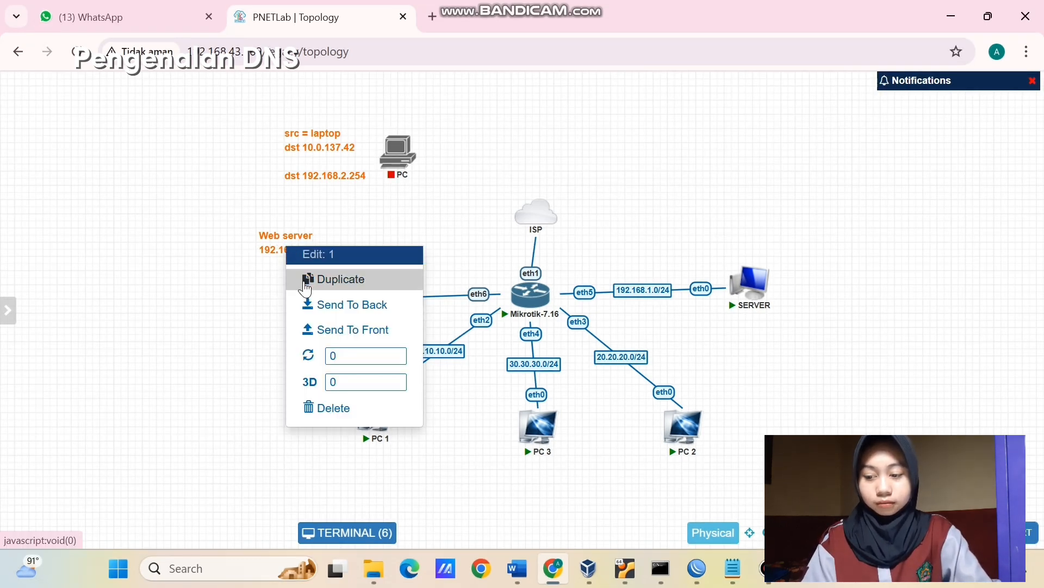
left_click(303, 279)
left_click_drag(295, 297, 813, 305)
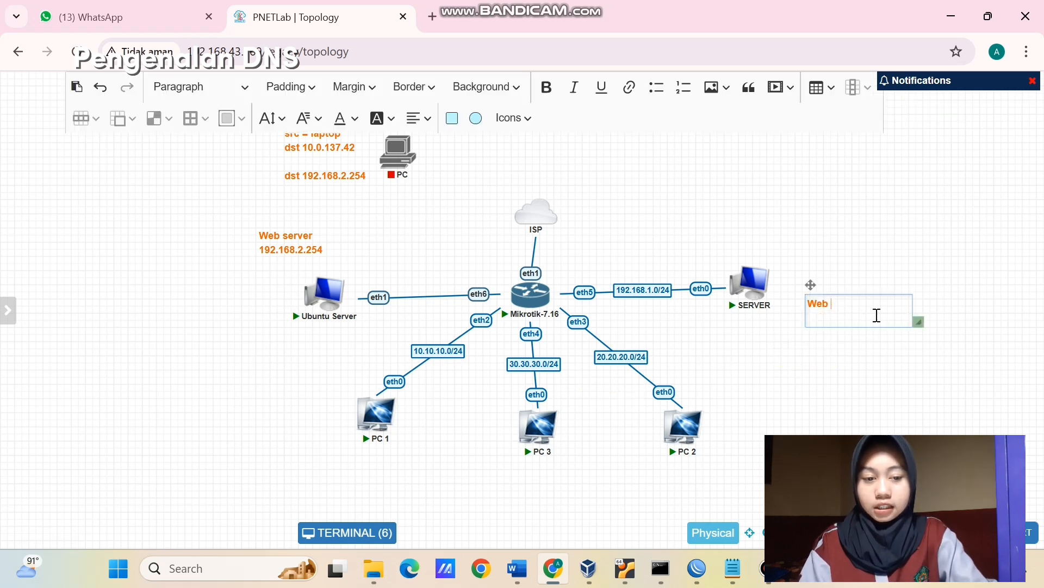
Replace the copied label's text beside the SERVER node with "server1.com" and "server2.com" on two lines
key("BackSpace")
key("BackSpace")
key("BackSpace")
type("ser")
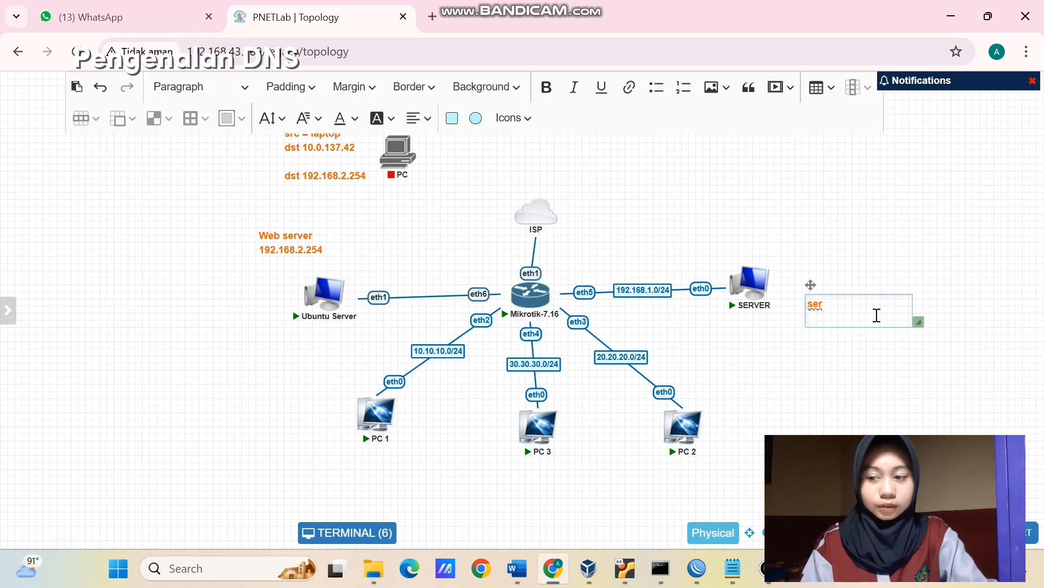
type("ver1.")
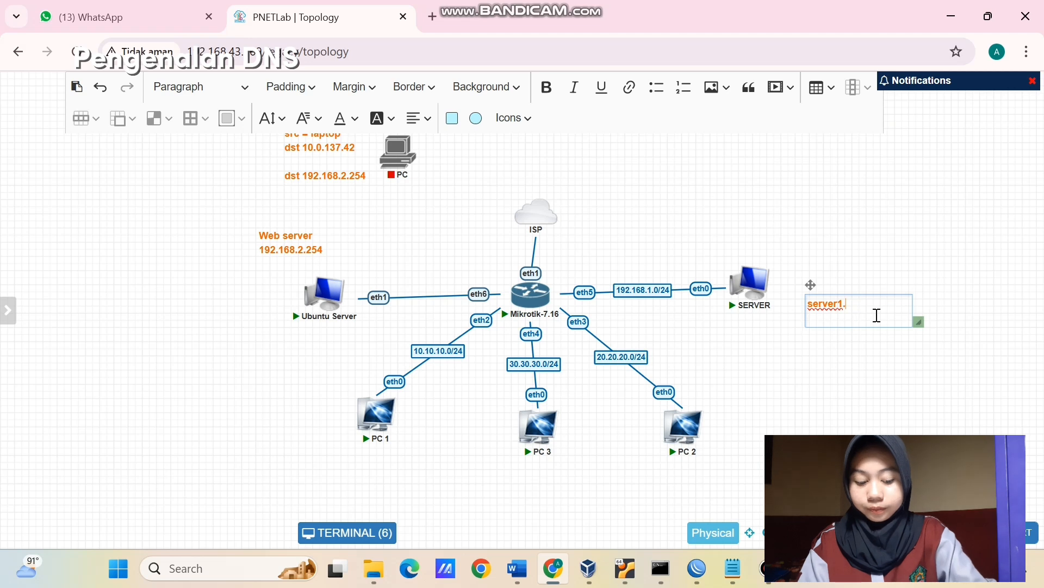
type("com")
key("Return")
type("server")
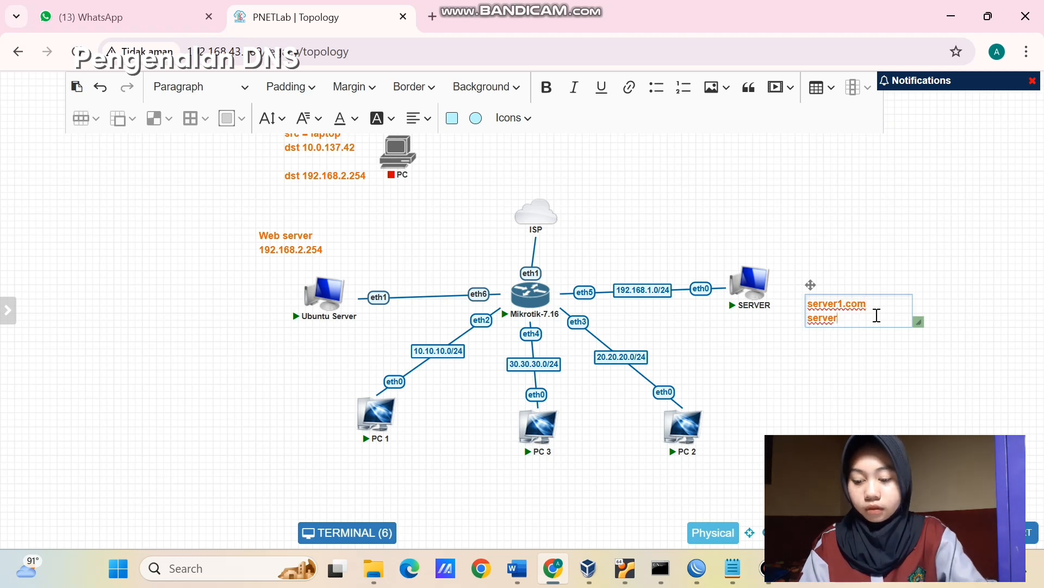
type("2.com")
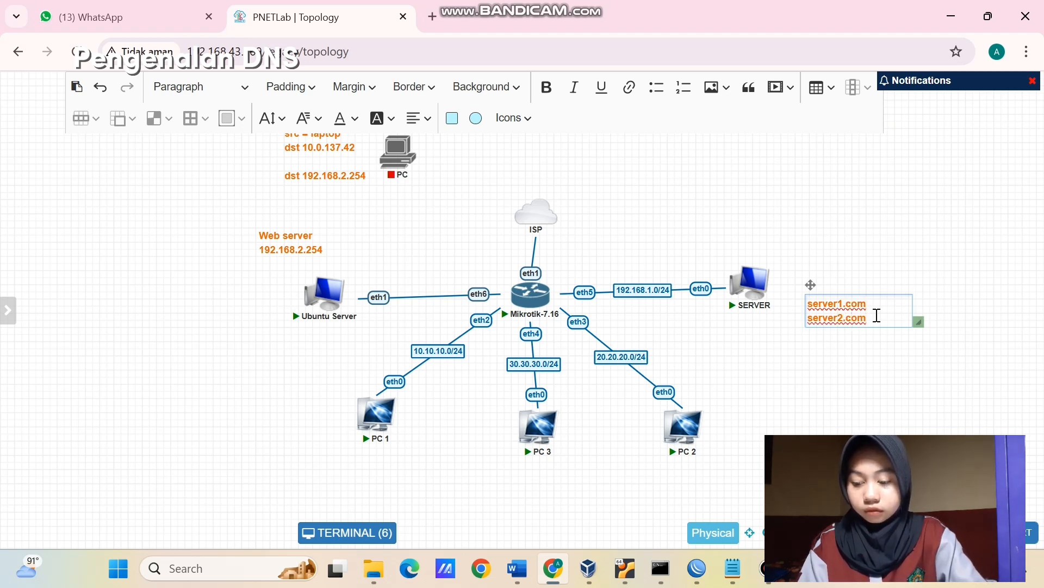
left_click(877, 368)
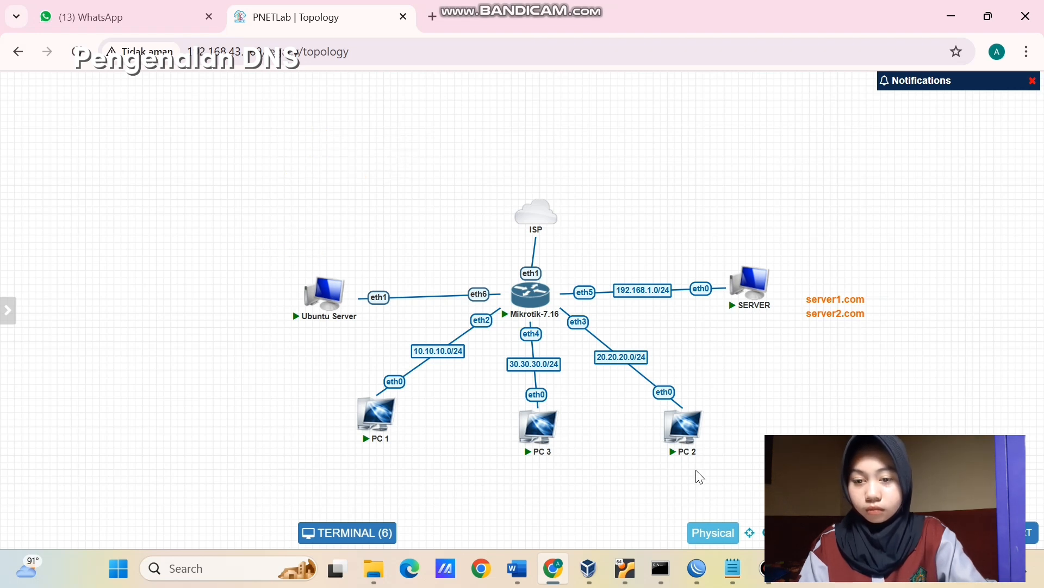
Switch to WinBox and apply Allow Remote Requests in the router's DNS settings
left_click(697, 568)
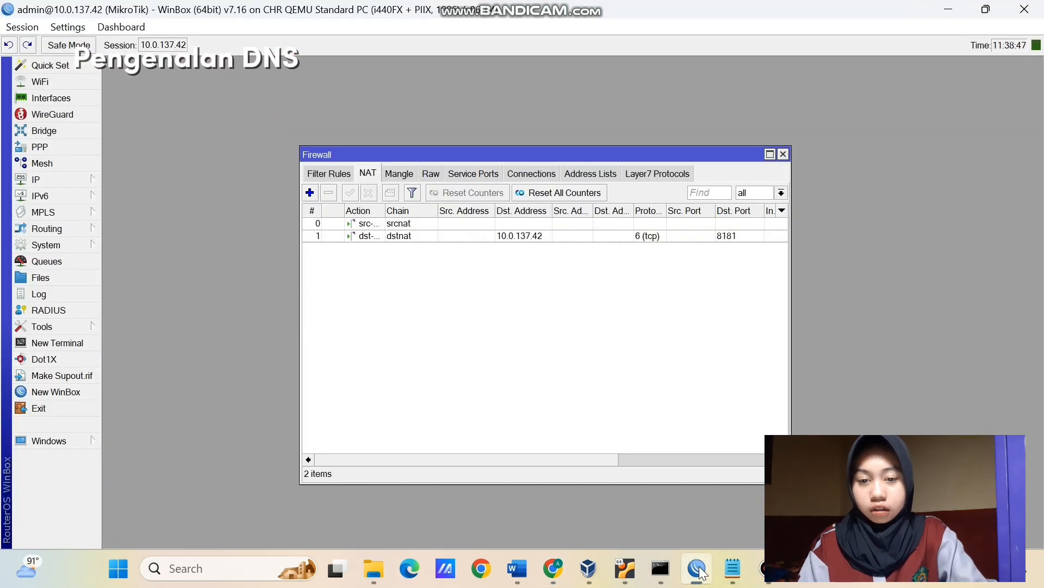
left_click(86, 179)
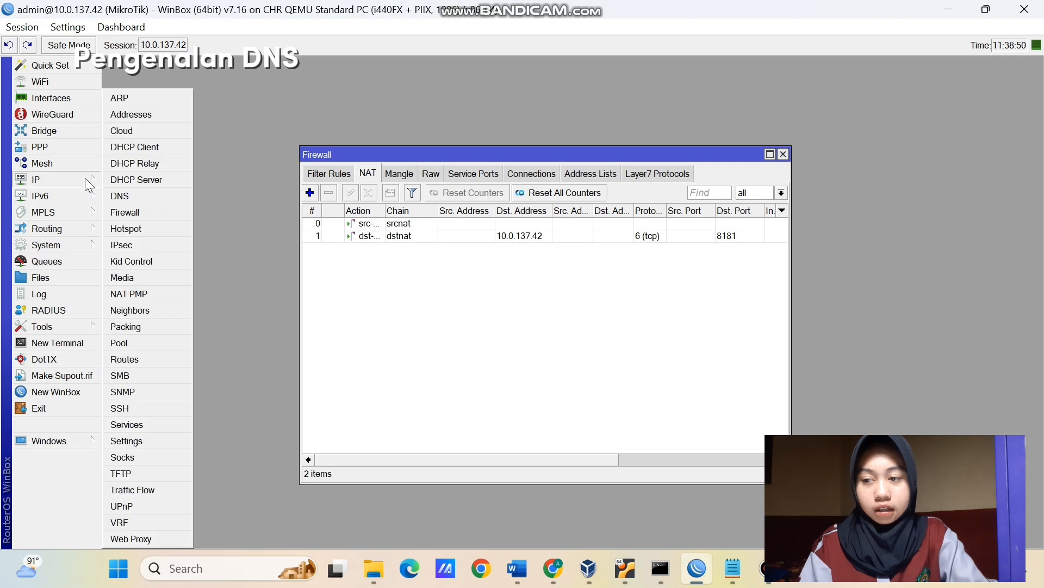
left_click(122, 197)
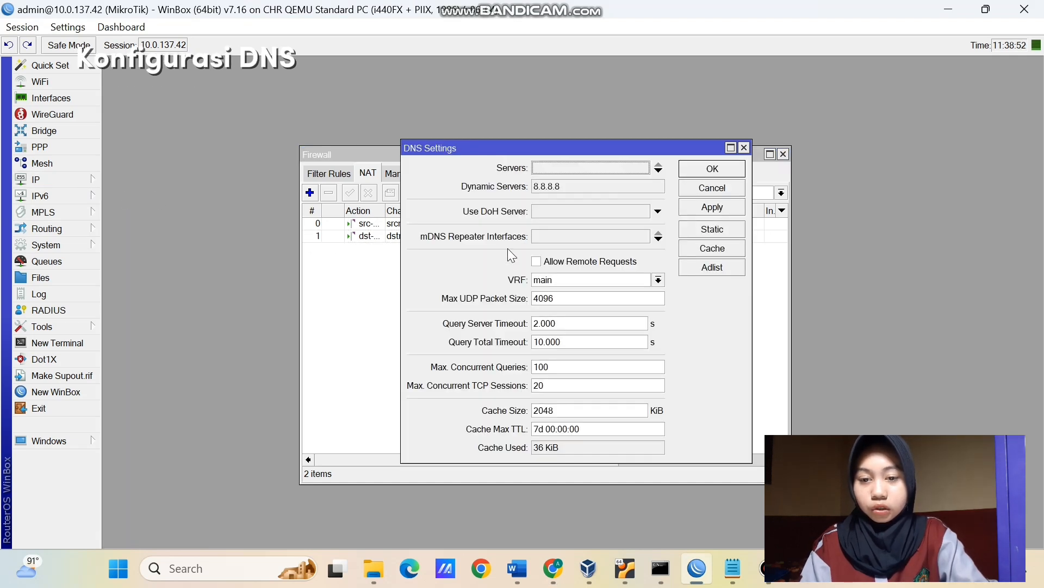
left_click(535, 260)
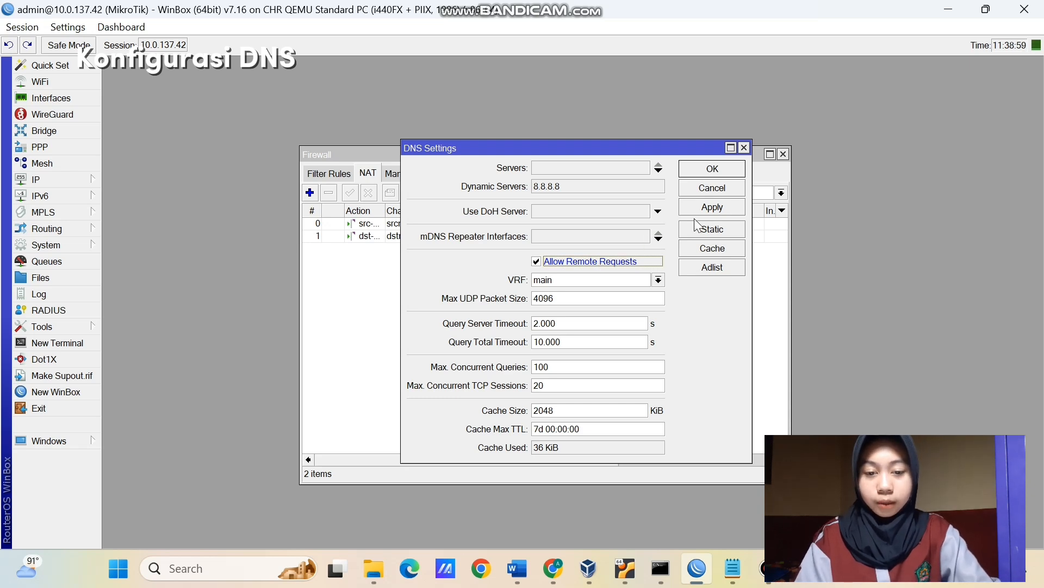
left_click(713, 209)
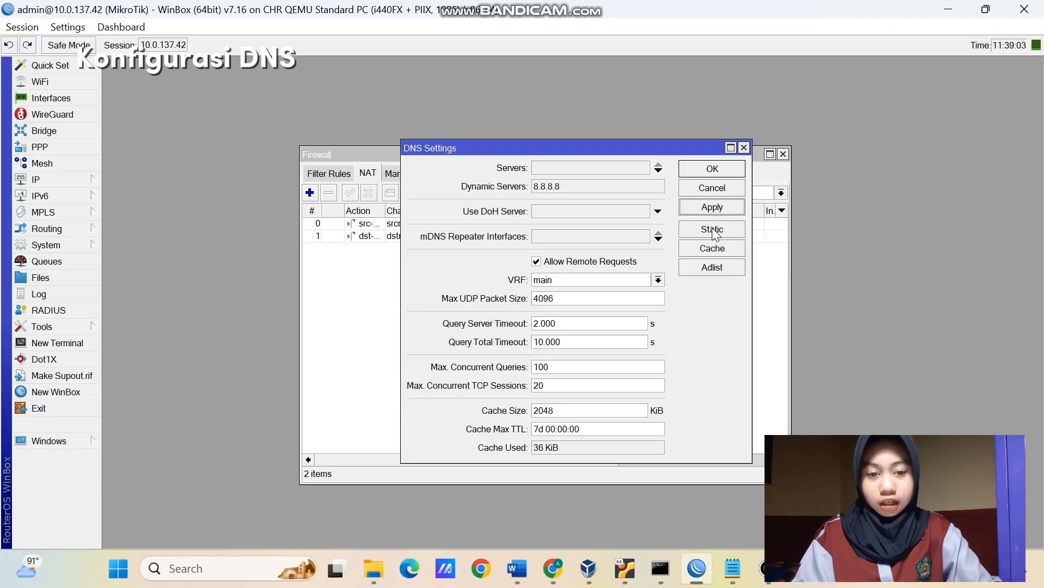
Start a new static DNS entry on the router and name it "server.mydomain.com"
left_click(714, 230)
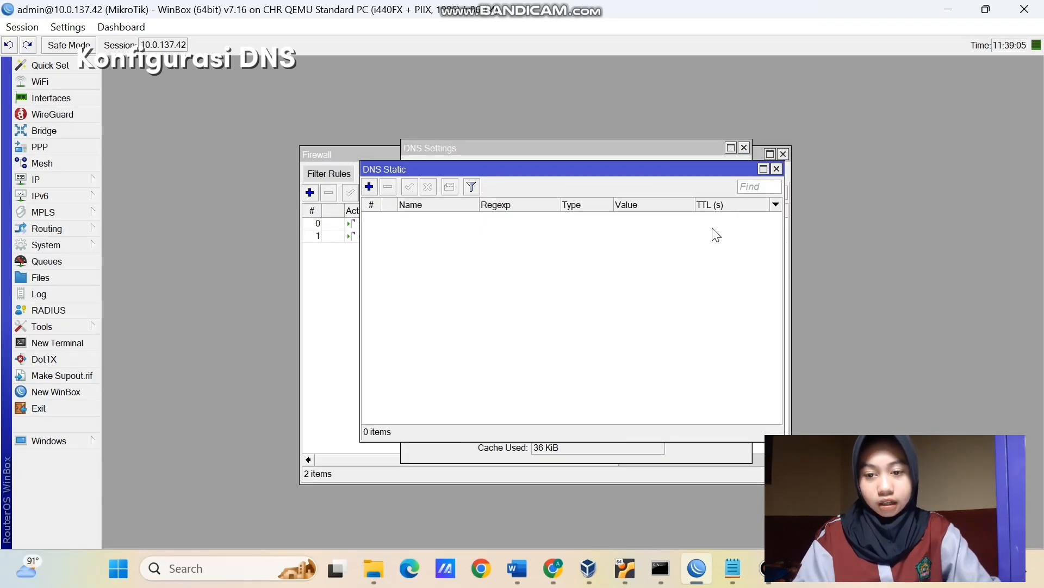
left_click(368, 187)
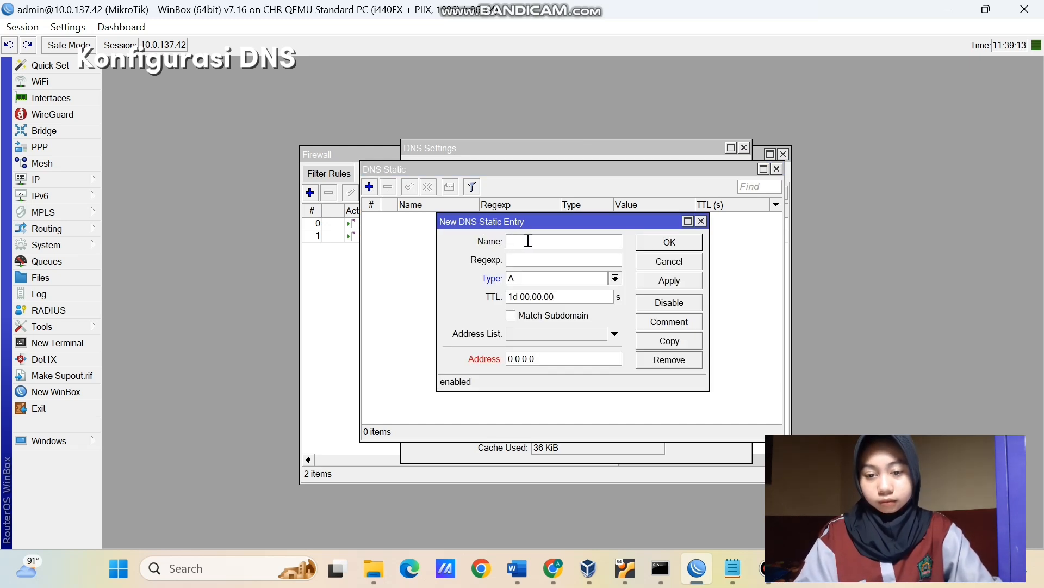
type("server")
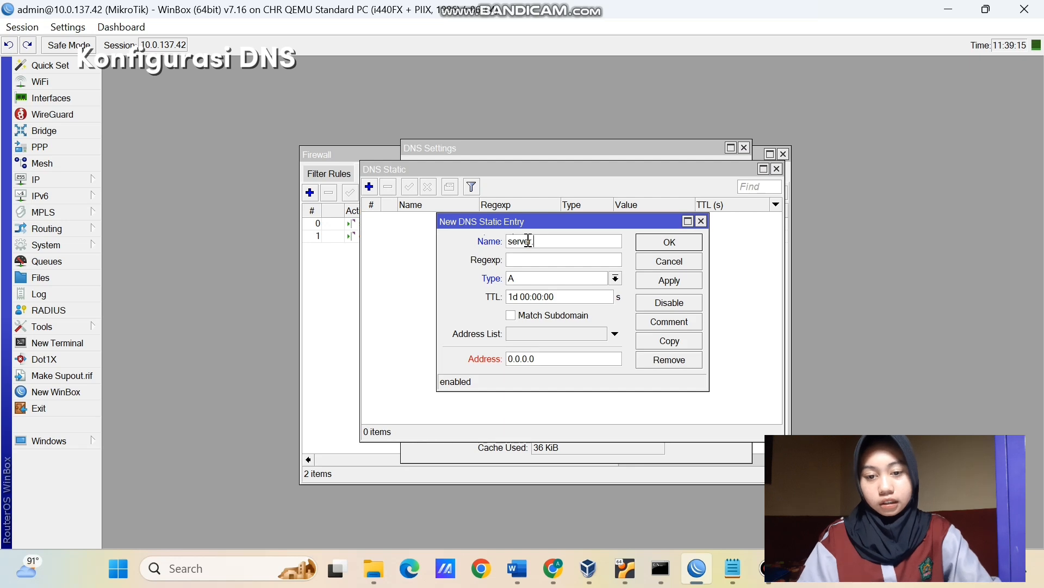
type(".mydomain.")
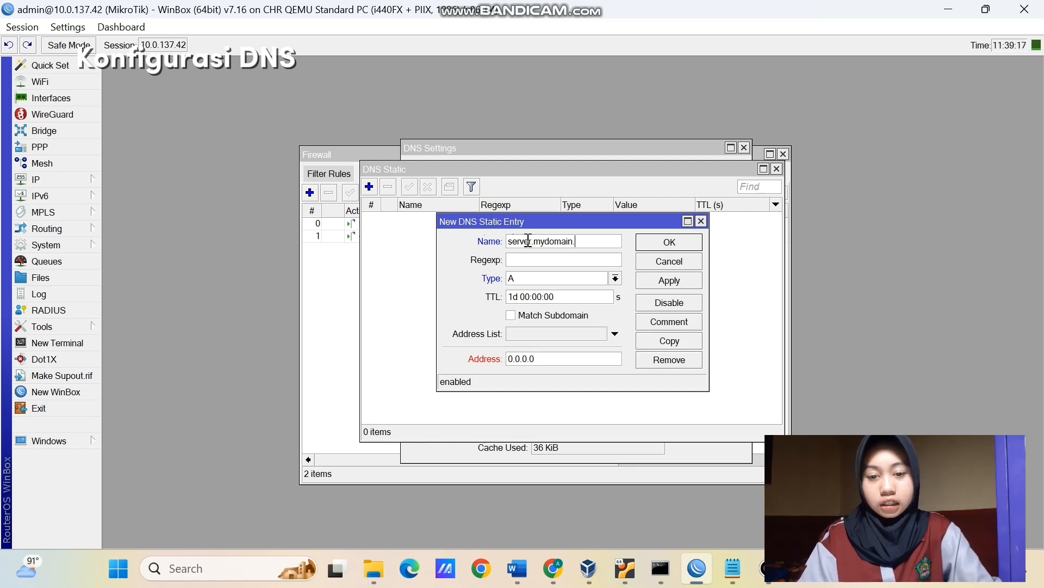
type("com")
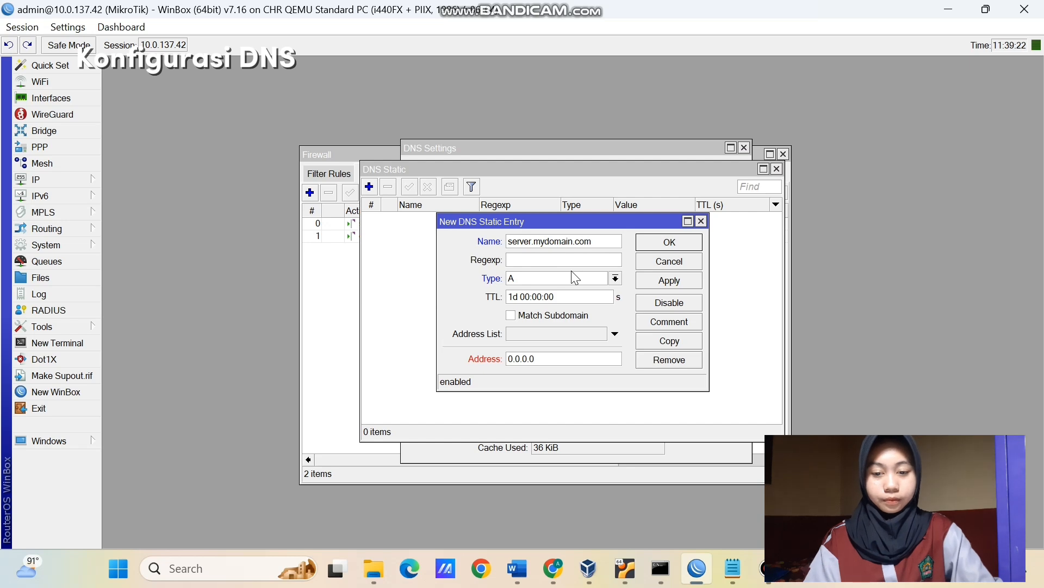
Set the server entry's address to 192.168.1.2 and save the static DNS record
left_click(549, 357)
key("BackSpace")
key("BackSpace")
key("BackSpace")
key("BackSpace")
key("BackSpace")
key("BackSpace")
key("BackSpace")
type("1")
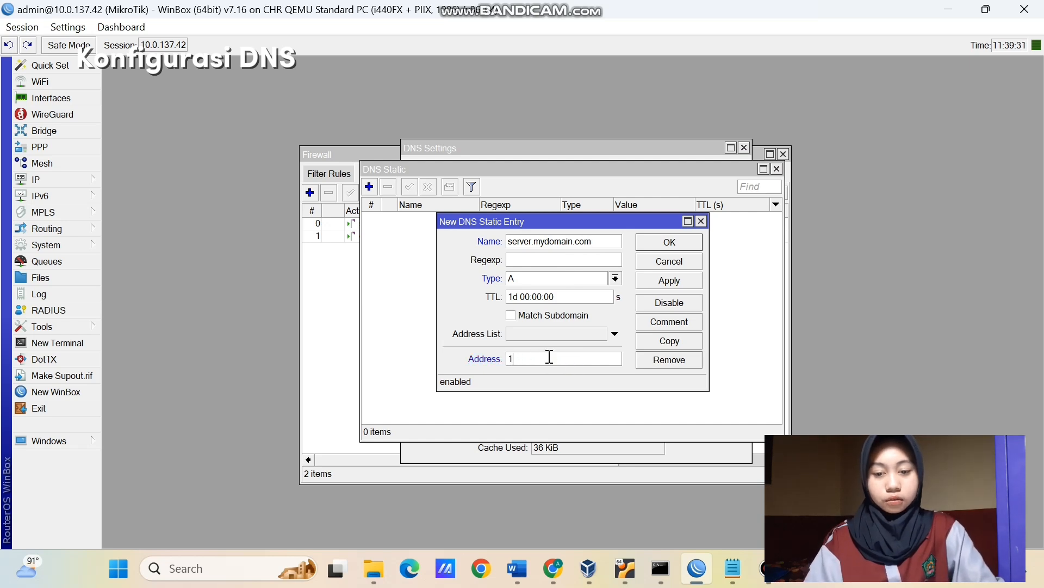
type("92.168.1")
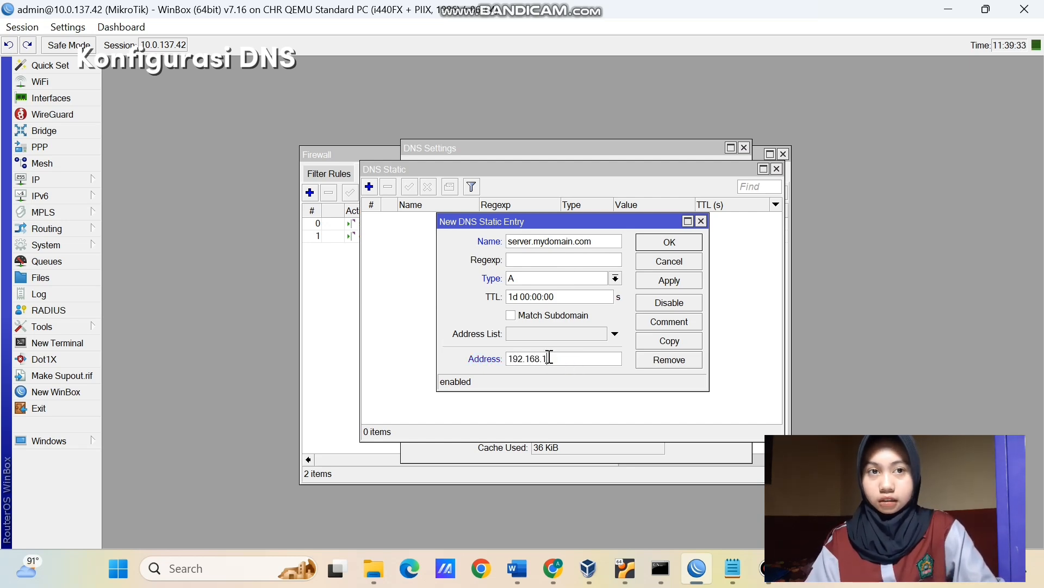
type("2")
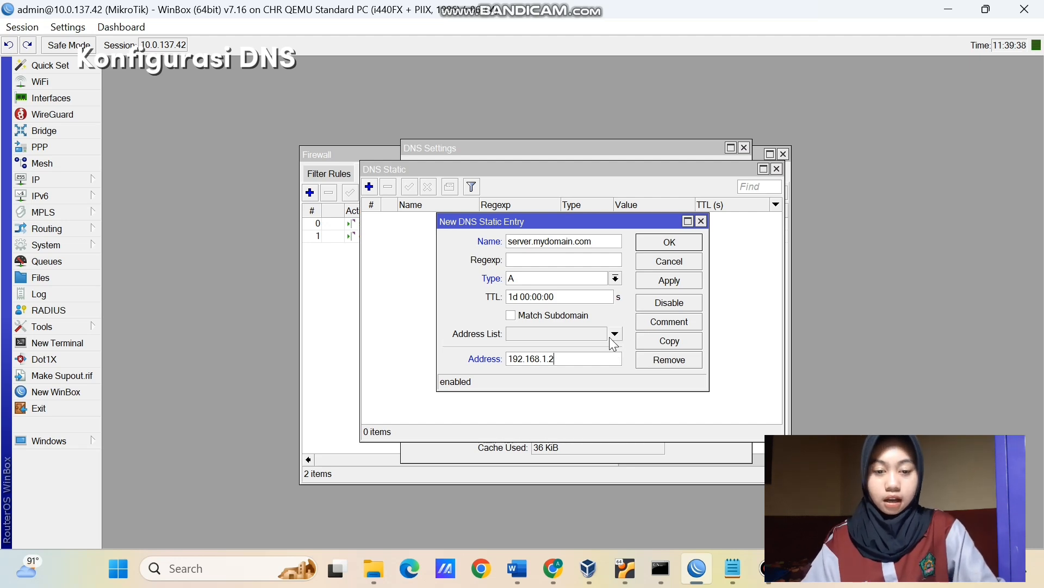
left_click(689, 280)
left_click(689, 245)
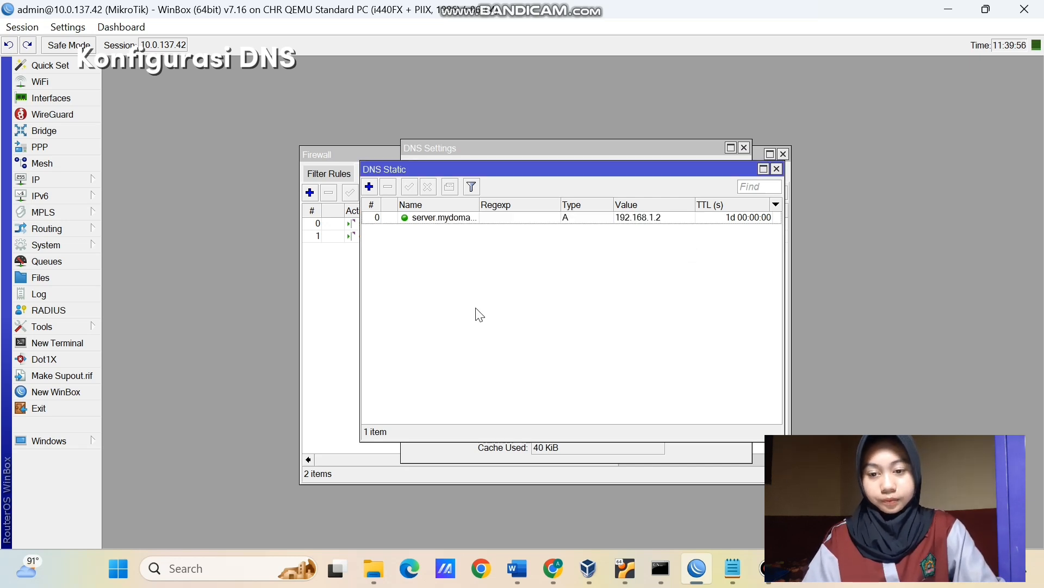
Start a second static DNS entry of type A and name it "ubuntu.mydomain.com"
left_click(370, 188)
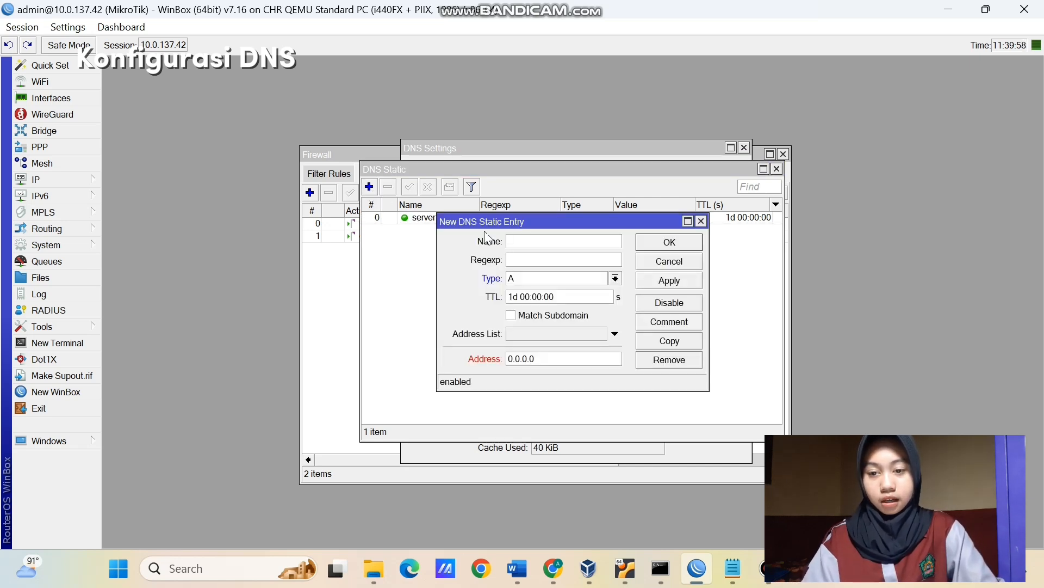
left_click(511, 240)
type("count")
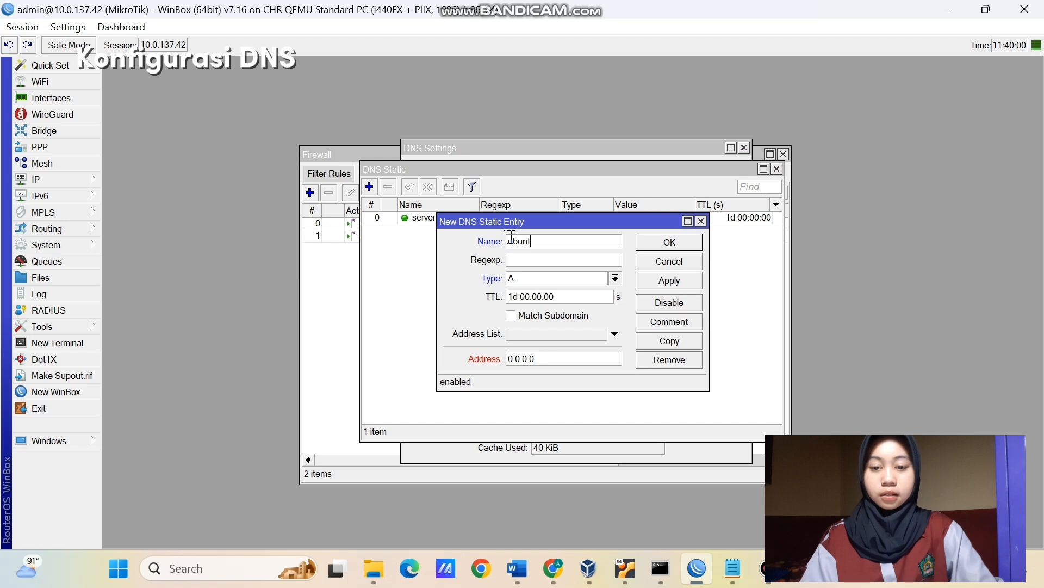
type("u")
type(".")
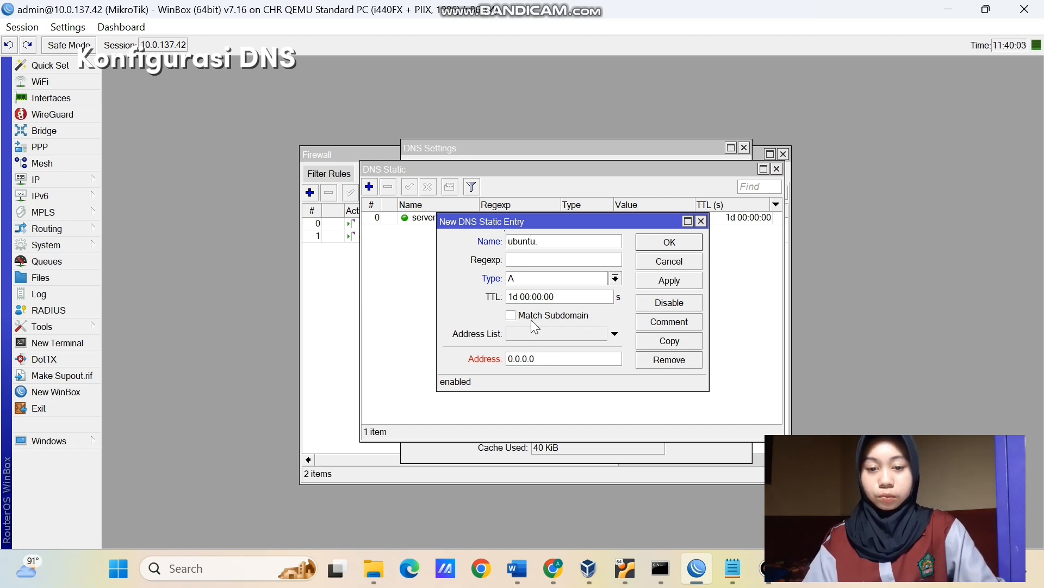
type("domain")
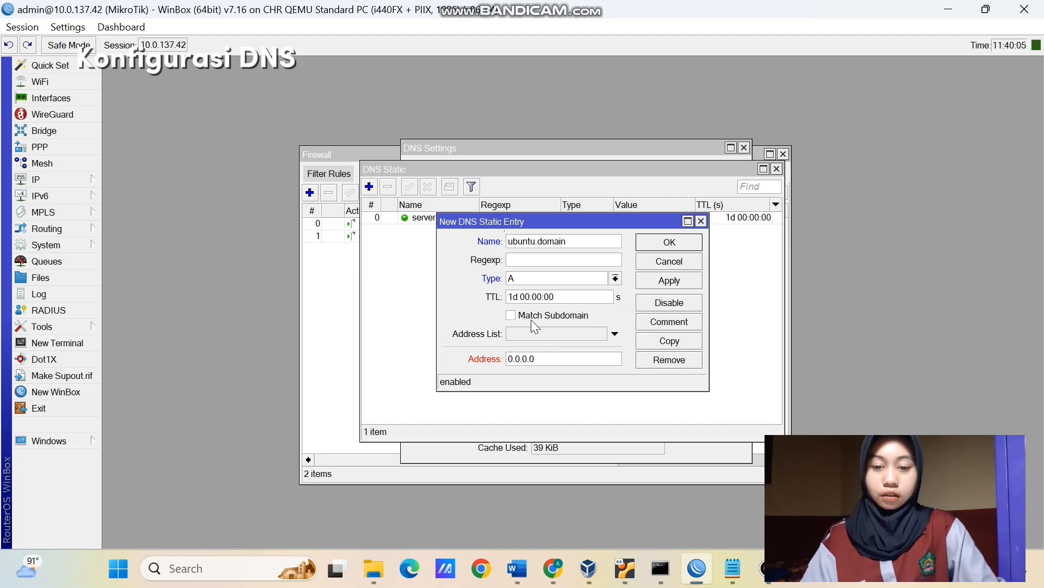
key("BackSpace")
key("BackSpace")
key("BackSpace")
key("BackSpace")
key("BackSpace")
key("BackSpace")
type("my")
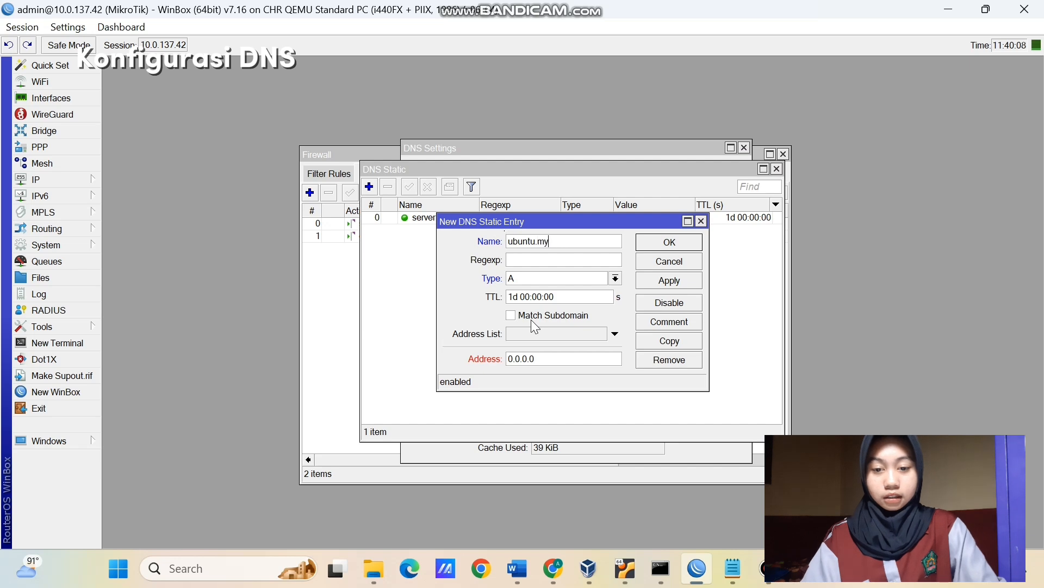
type("domain")
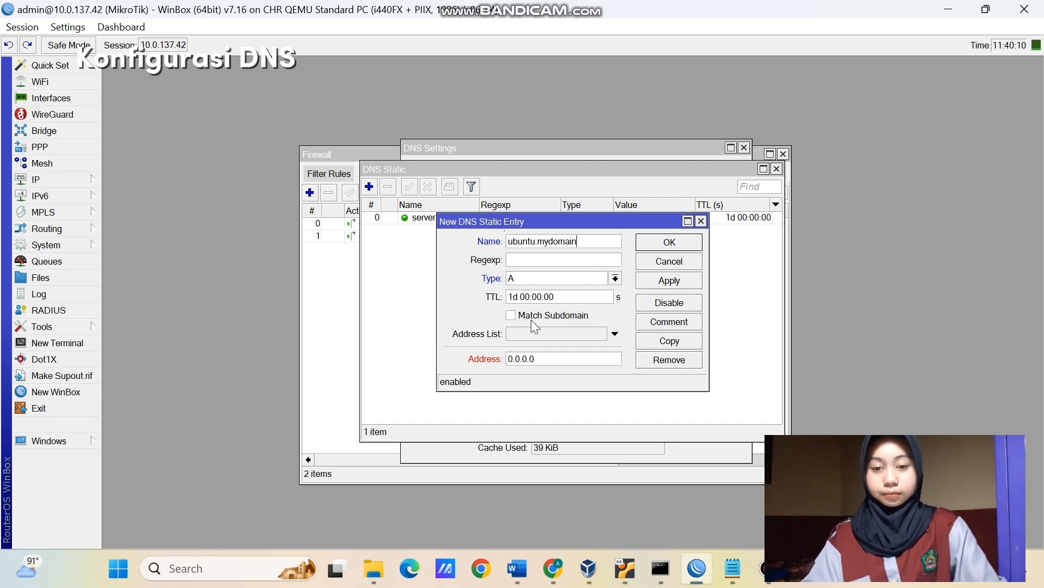
type(".com")
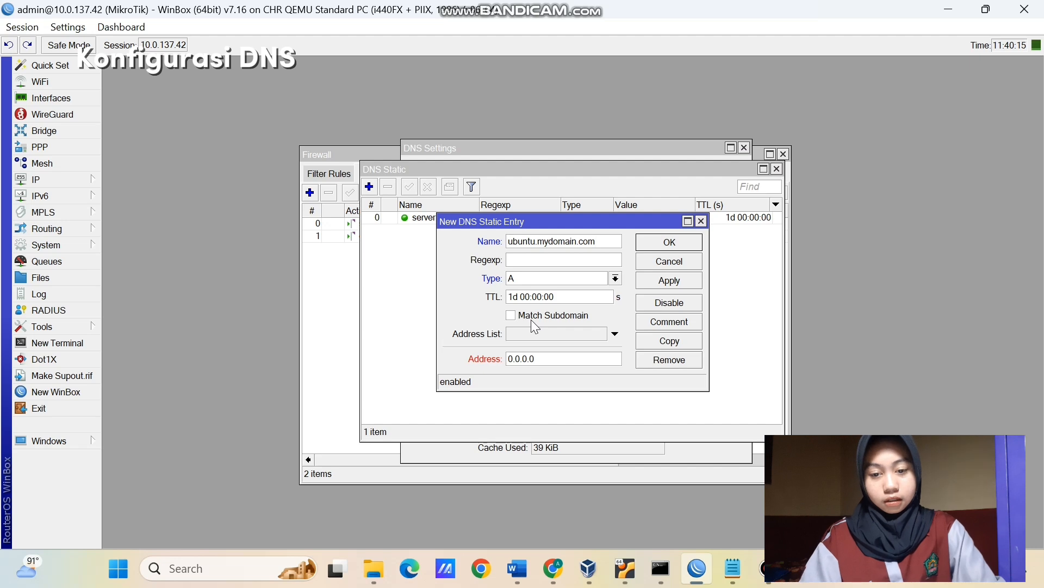
Set the Ubuntu entry's address to 192.168.2.254 and save the static DNS record
left_click(547, 358)
key("BackSpace")
key("BackSpace")
key("BackSpace")
key("BackSpace")
key("BackSpace")
key("BackSpace")
key("BackSpace")
type("19")
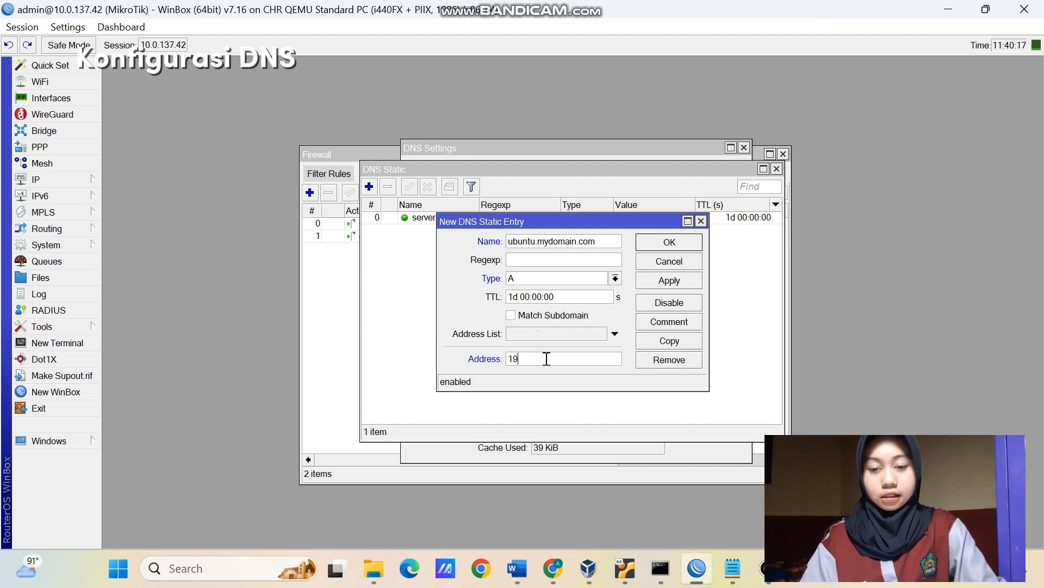
type("2.168.2.254")
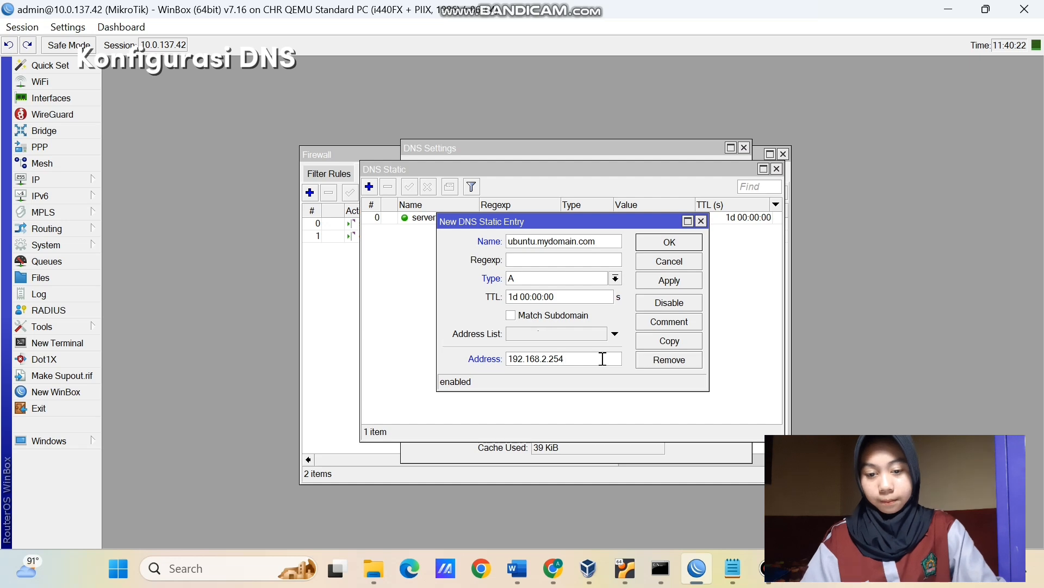
left_click(664, 281)
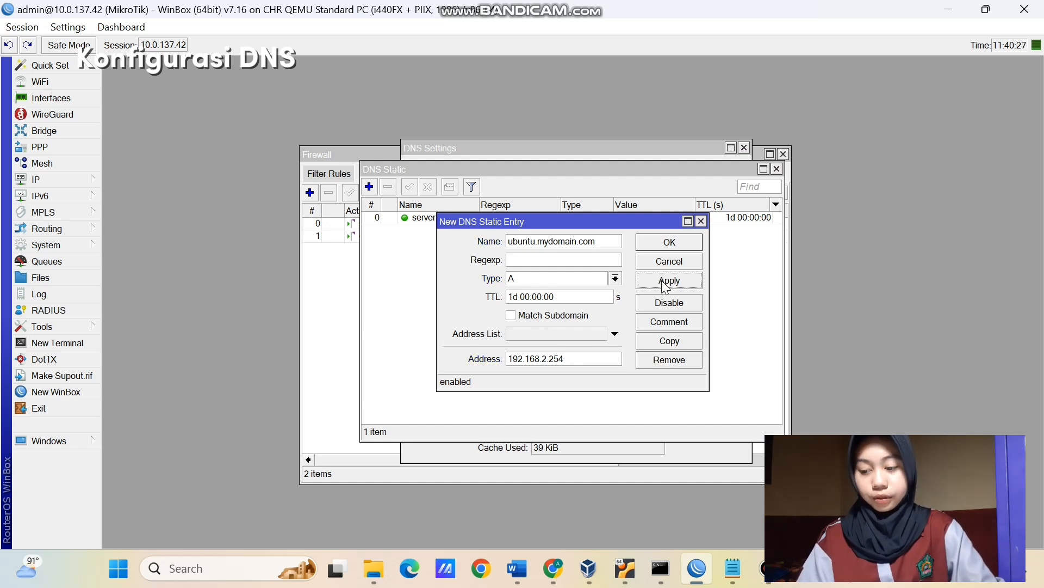
left_click(670, 245)
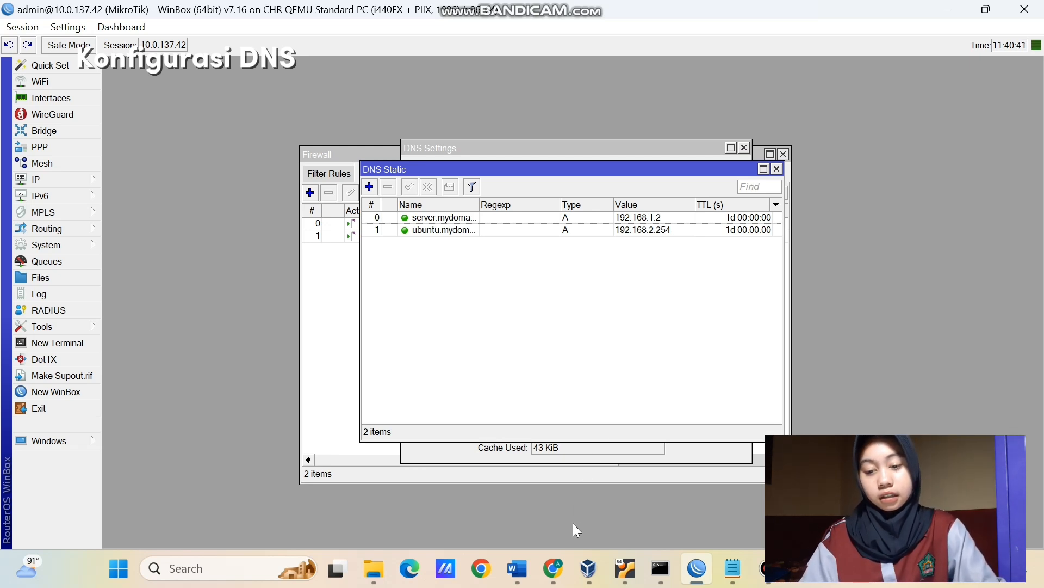
Switch to the PNETLab topology, run "show ip" in PC 1's terminal and highlight the first DNS address
left_click(554, 569)
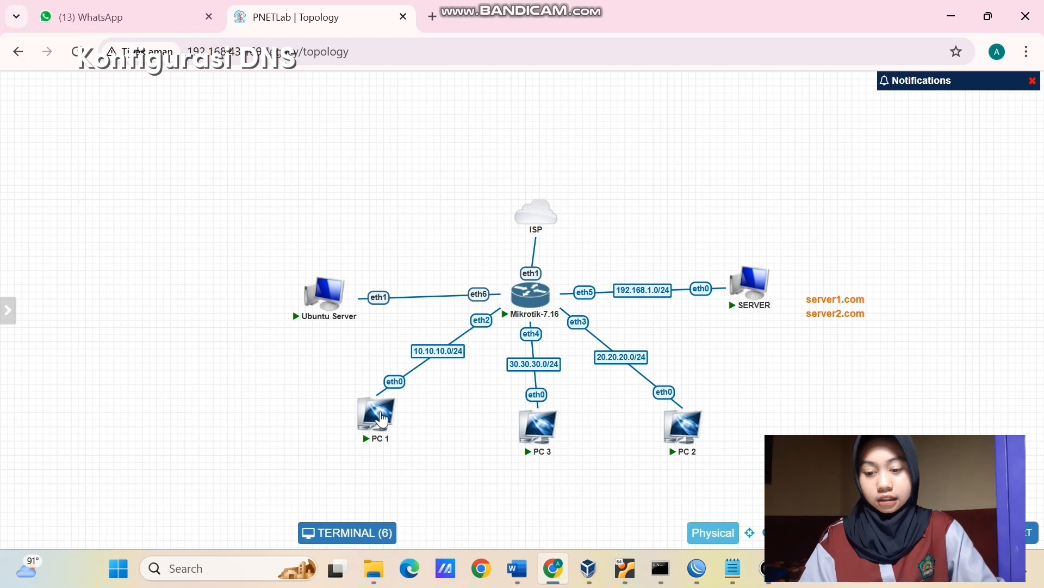
left_click(382, 418)
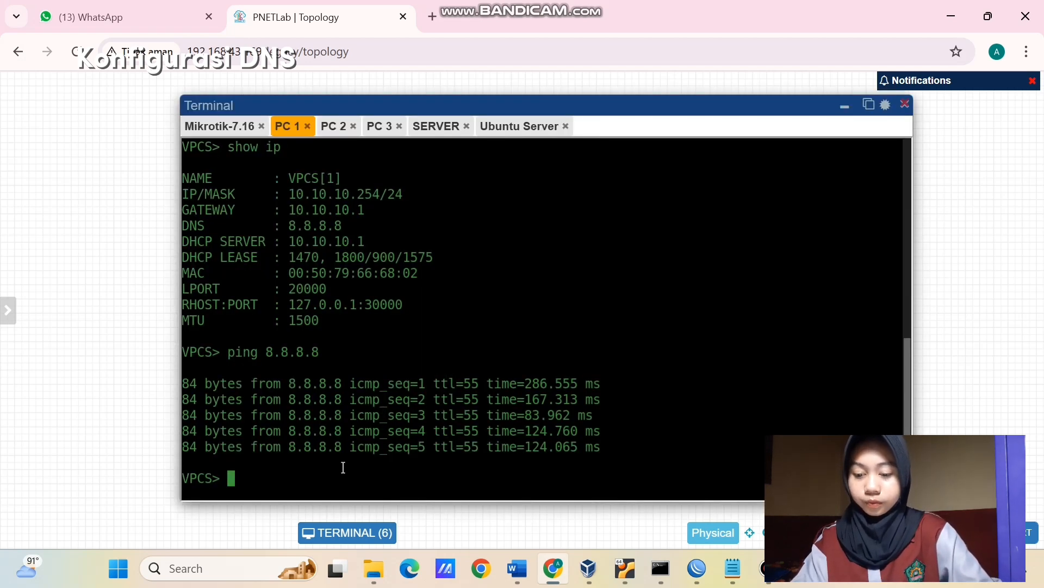
type("sho ip")
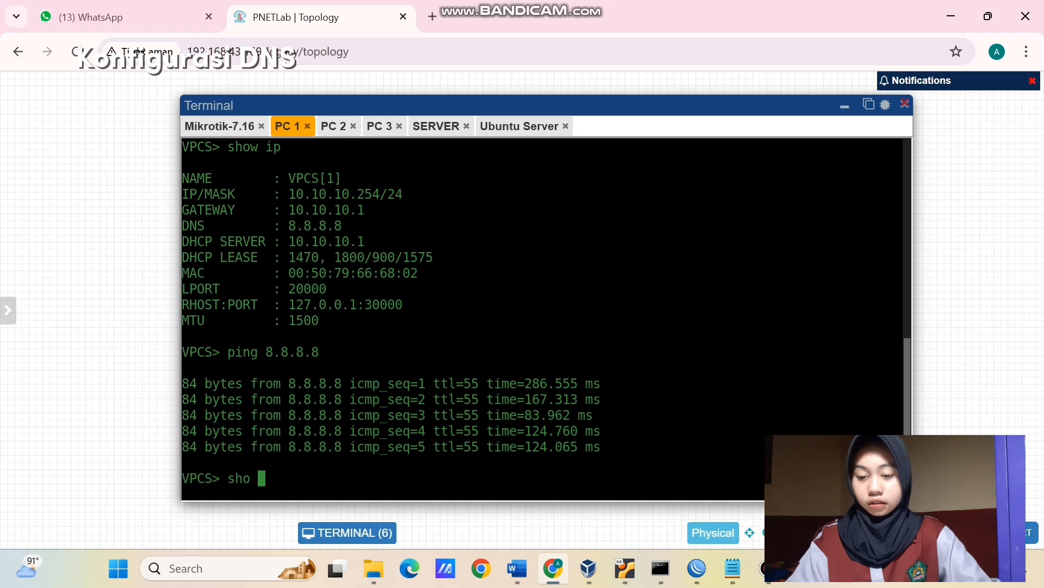
key("BackSpace")
key("BackSpace")
key("BackSpace")
key("BackSpace")
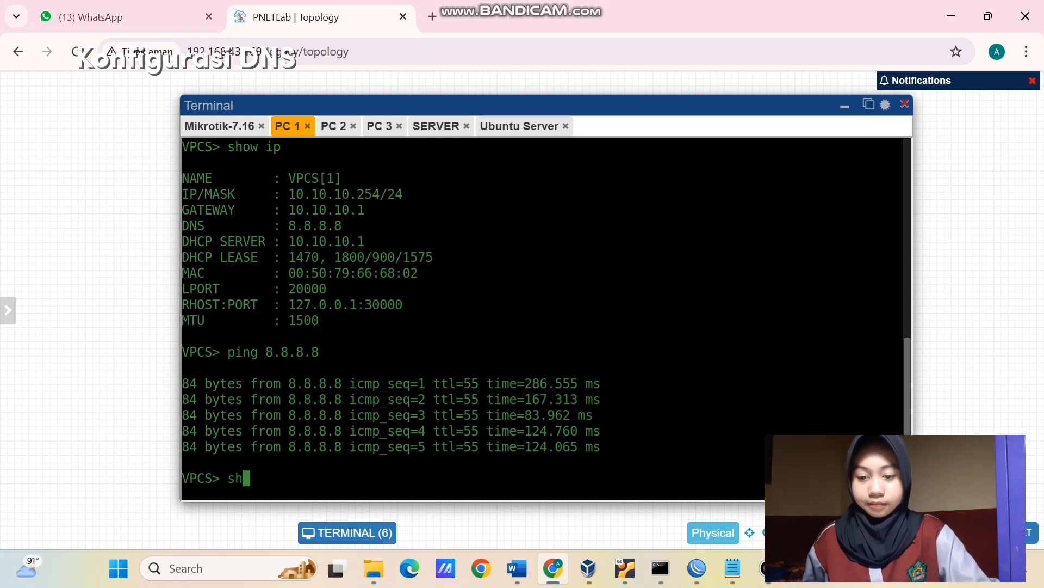
type("ow ip")
key("Return")
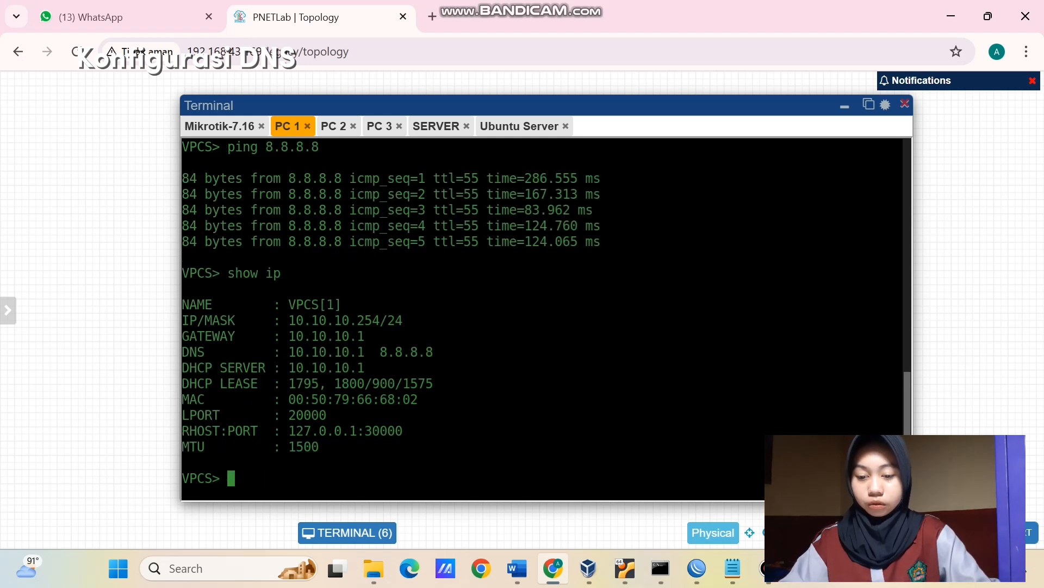
left_click_drag(372, 352, 289, 351)
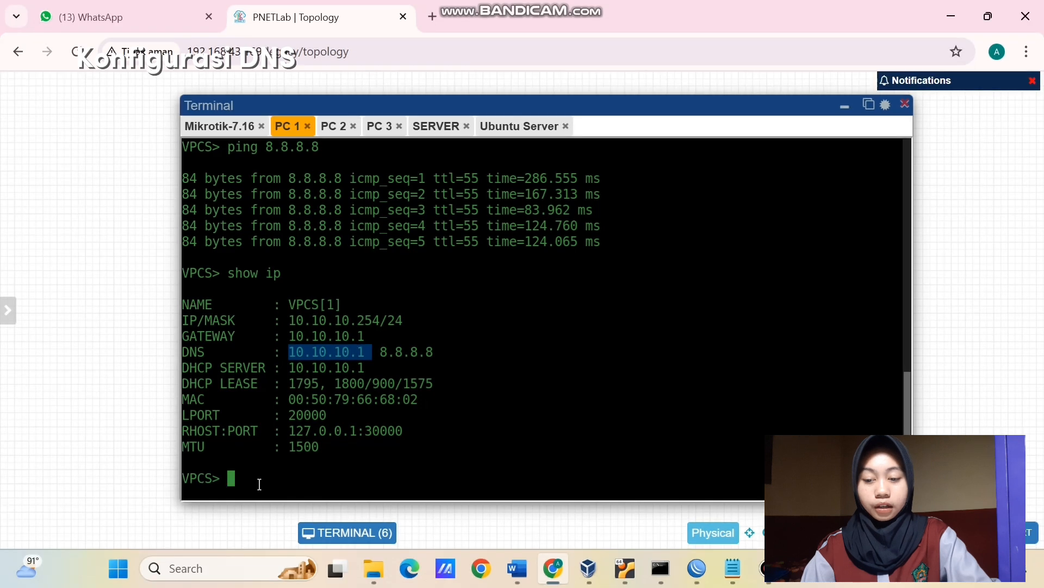
Ping server.mydomain.com from PC 1 and briefly highlight the IP address it resolves to
type("ping server.mydomain.com")
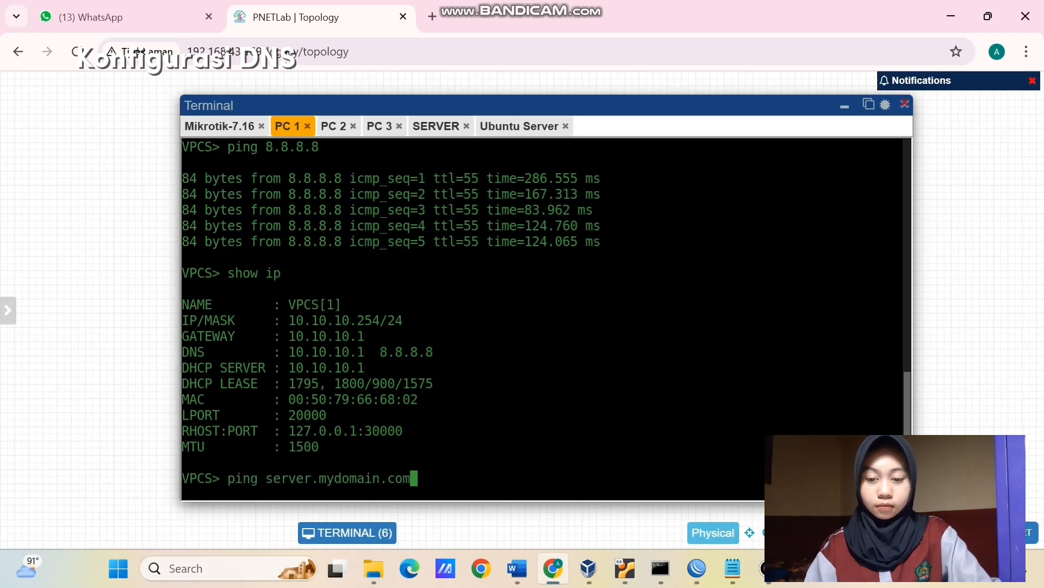
key("Return")
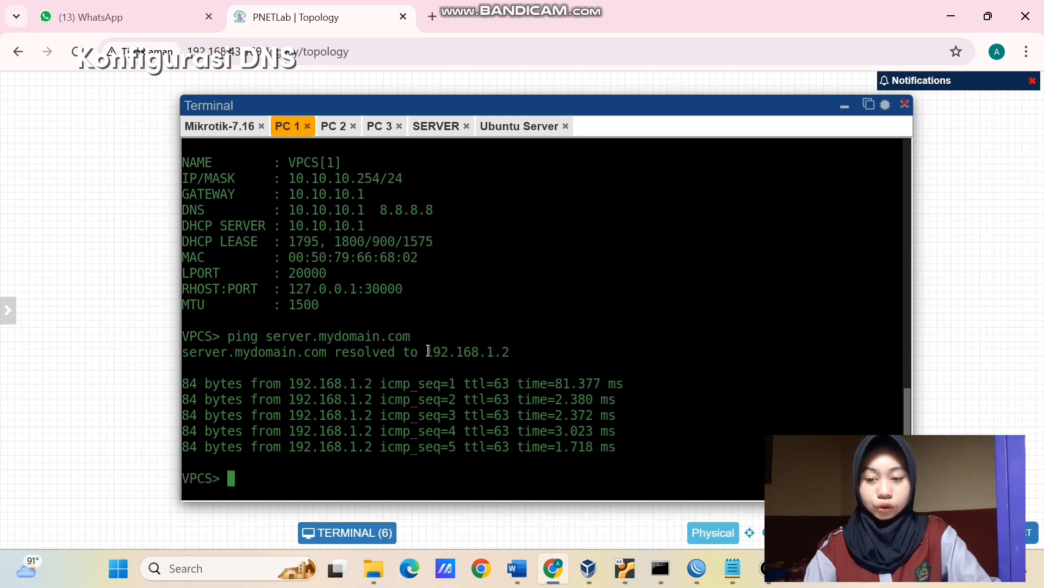
left_click_drag(427, 351, 515, 353)
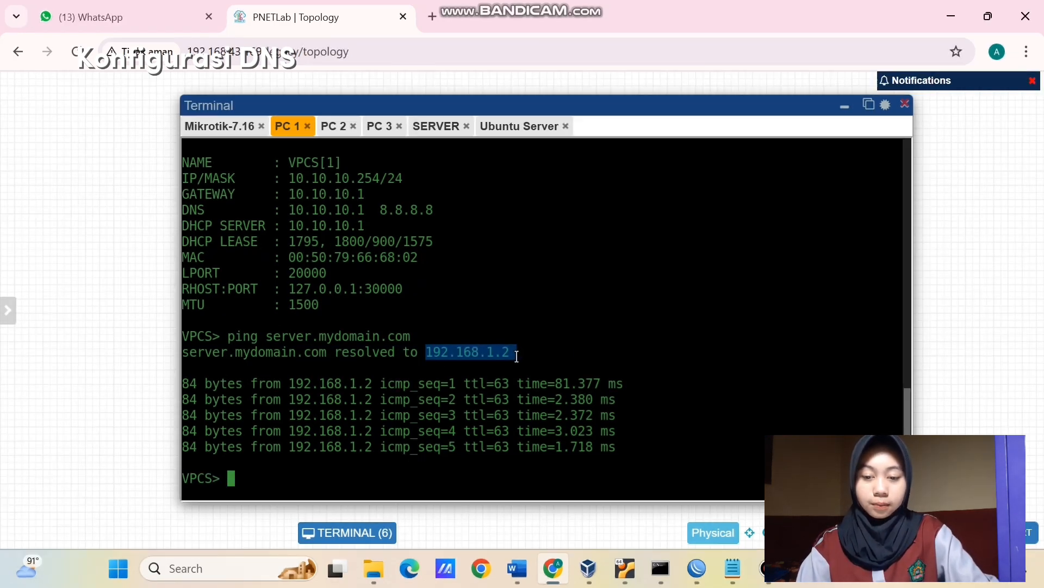
left_click(517, 356)
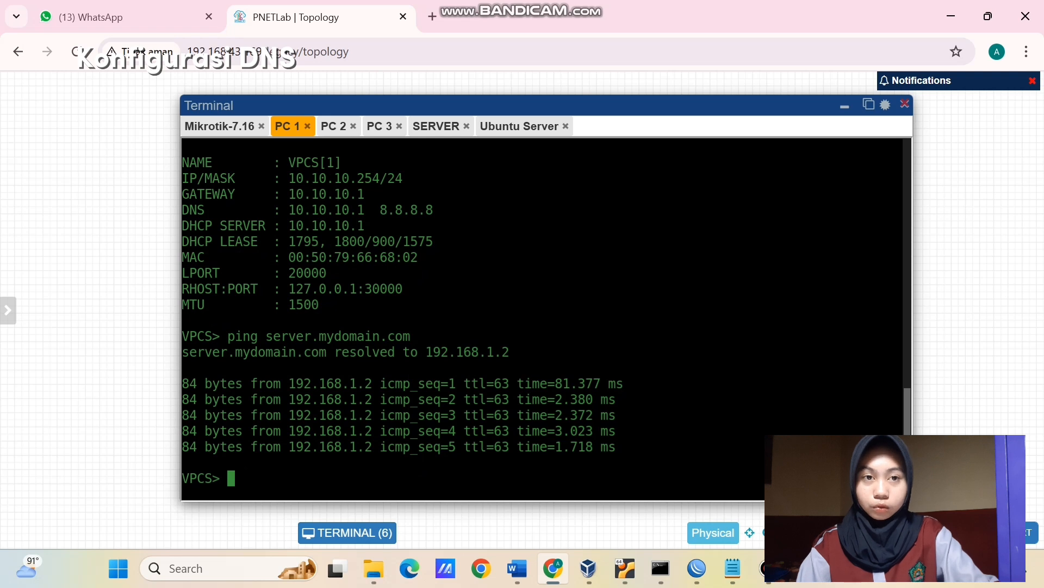
Ping ubuntu.mydomain.com from PC 1 to test the second static DNS entry
type("ping ubun")
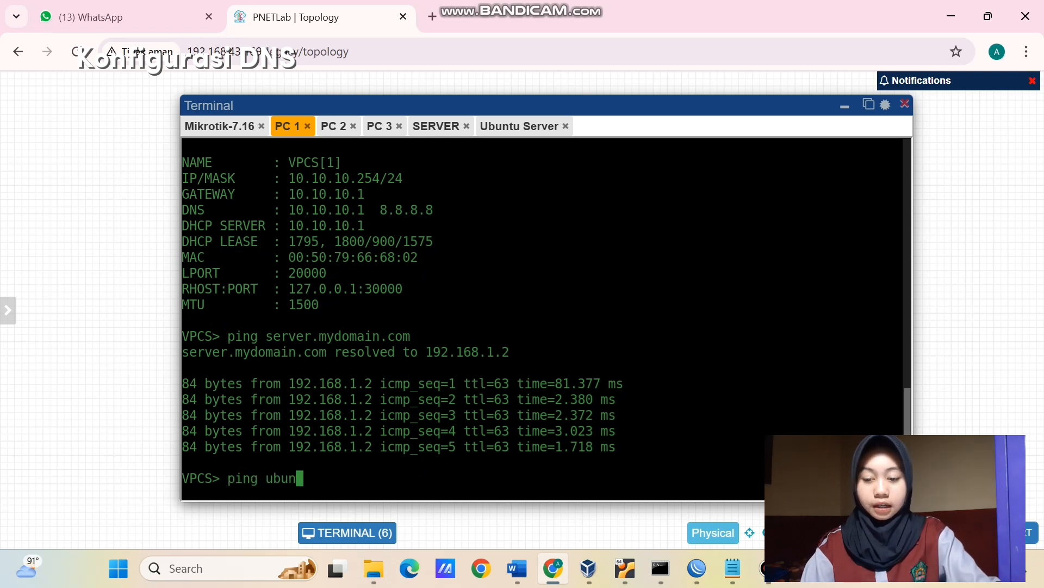
type("tu.my")
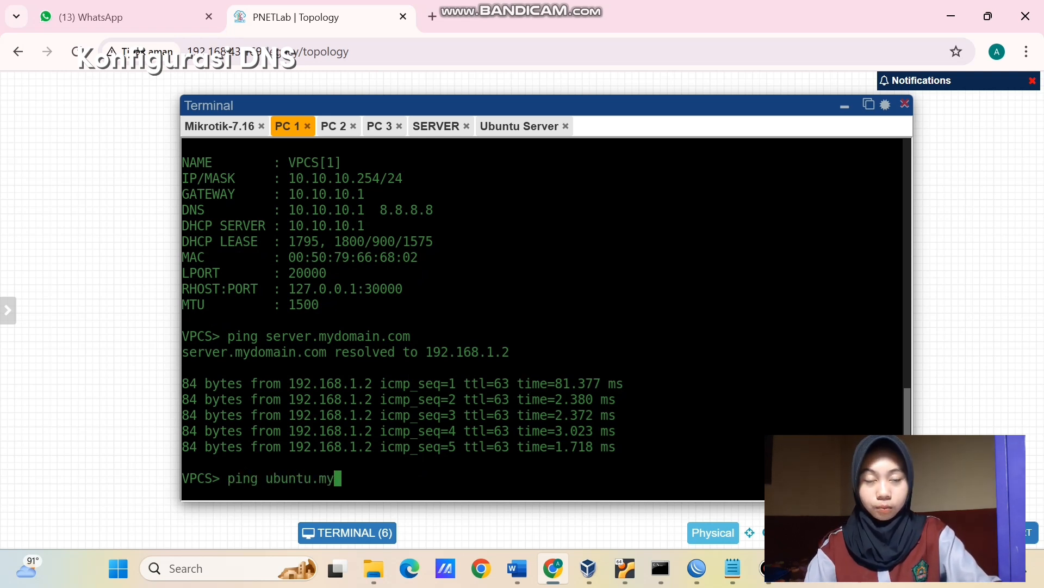
type("domain.com")
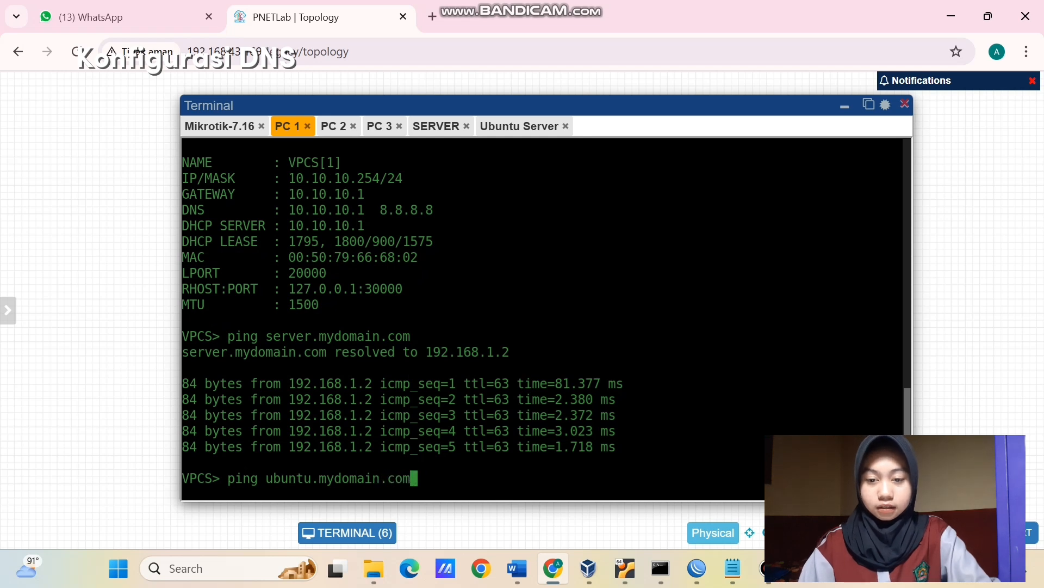
key("Return")
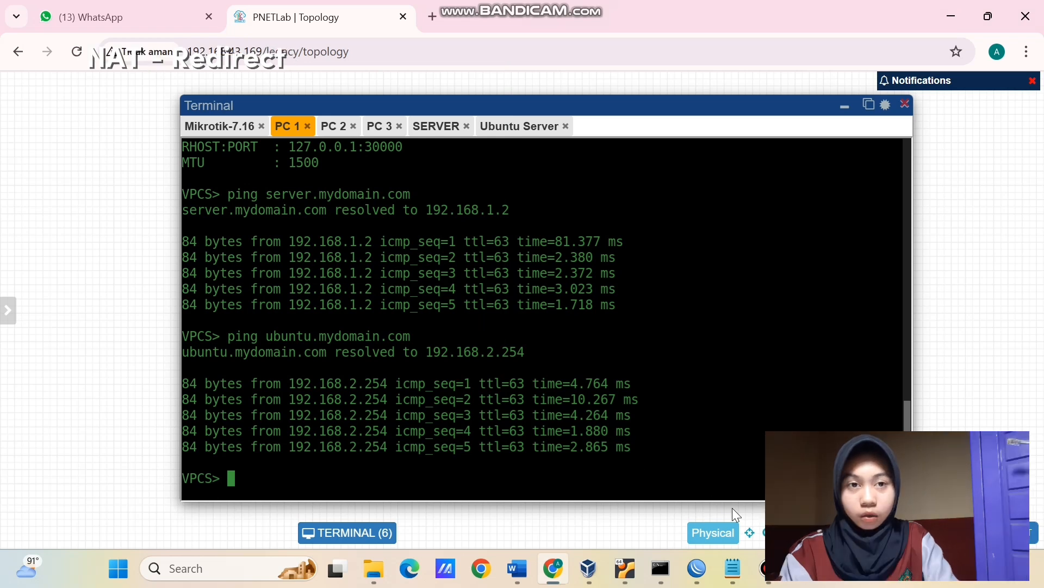
Switch to Notepad and complete the DSTNAT line in the notes with "= paket akan diarahkan keluar dari router"
left_click(736, 566)
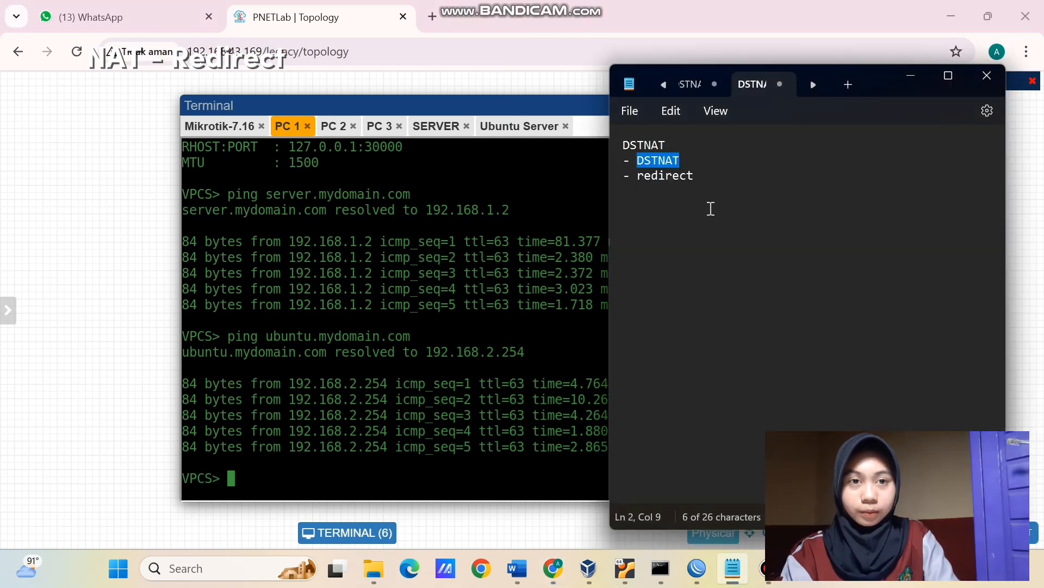
left_click(709, 207)
left_click(687, 161)
type("=")
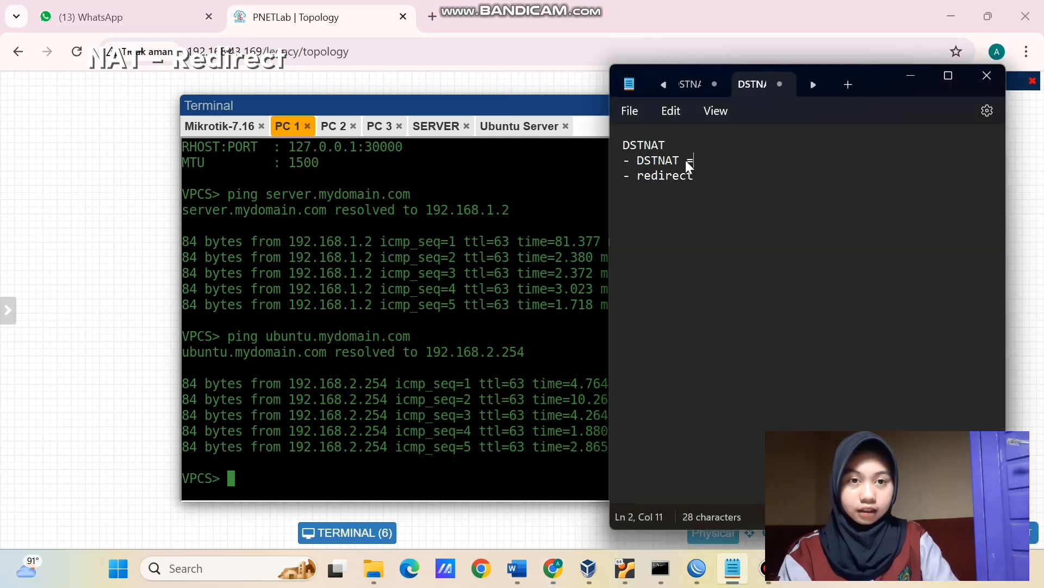
type(" paket ak")
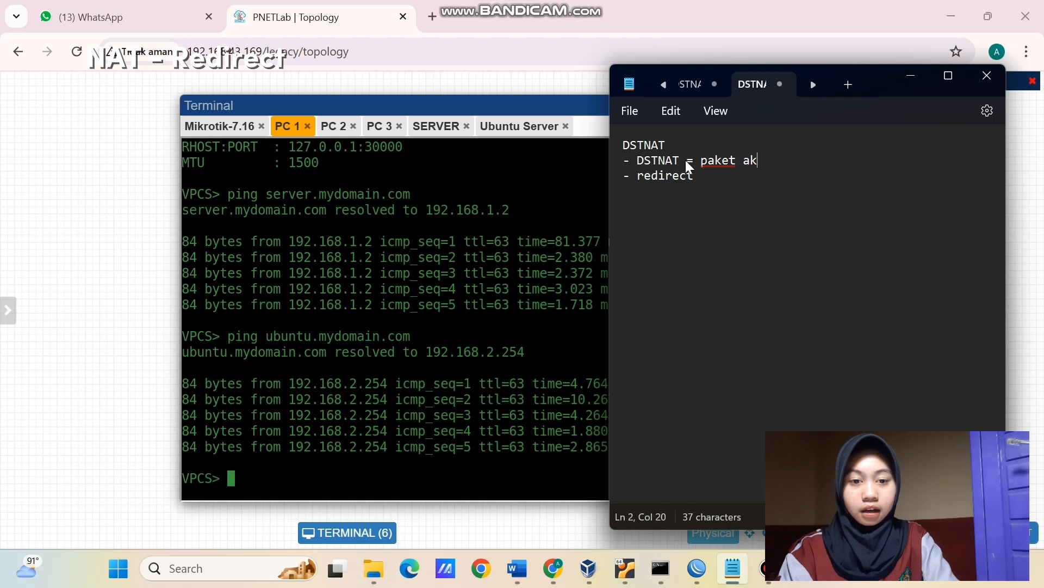
type("an diarahkan ")
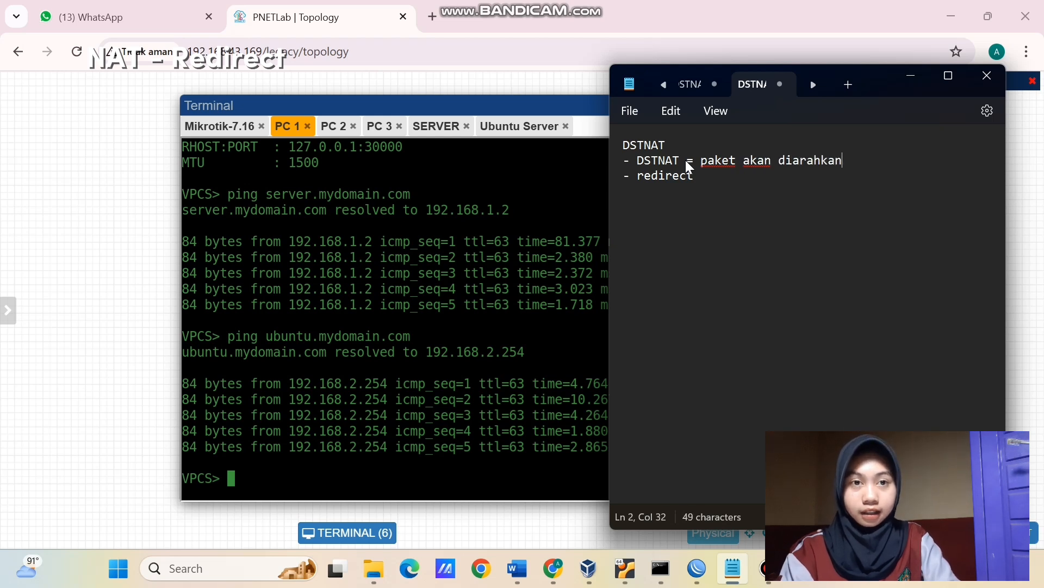
type("keluar")
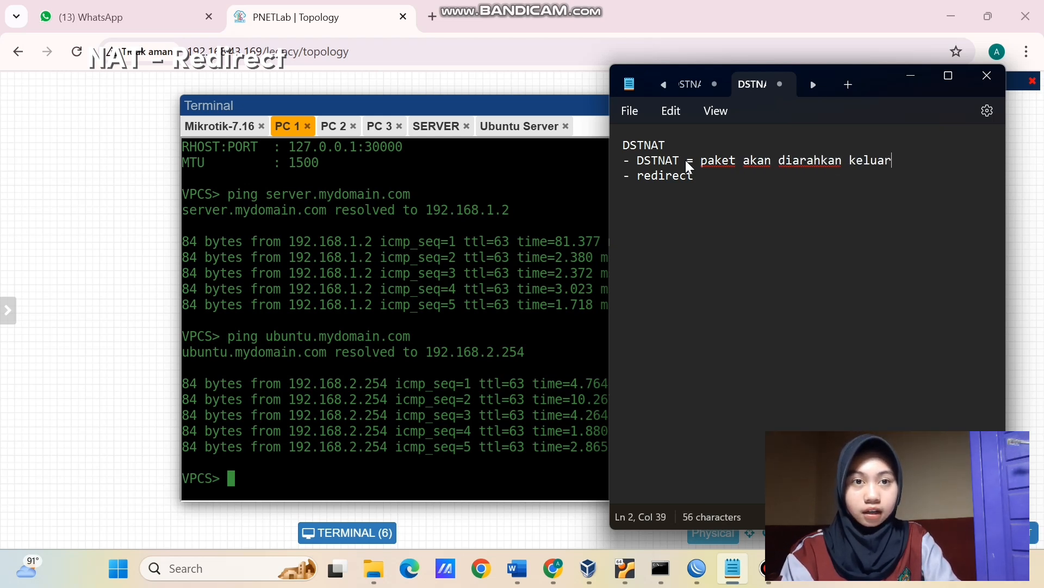
type(" dari router")
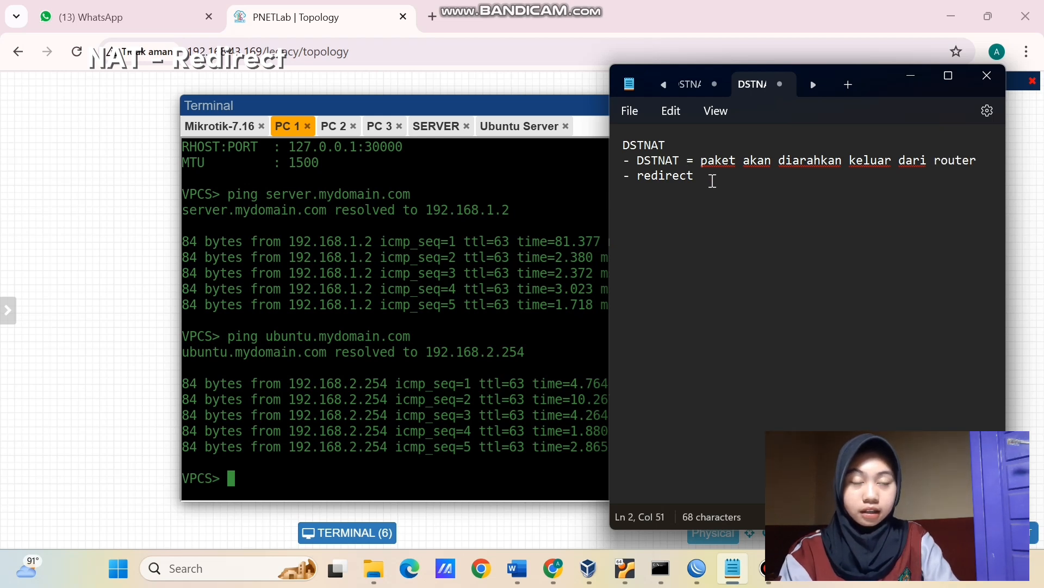
Complete the redirect line in the notes with "= paket akan diarahkan ke router itu sendiri" and return to the PC 1 terminal
left_click(711, 180)
type("= pa")
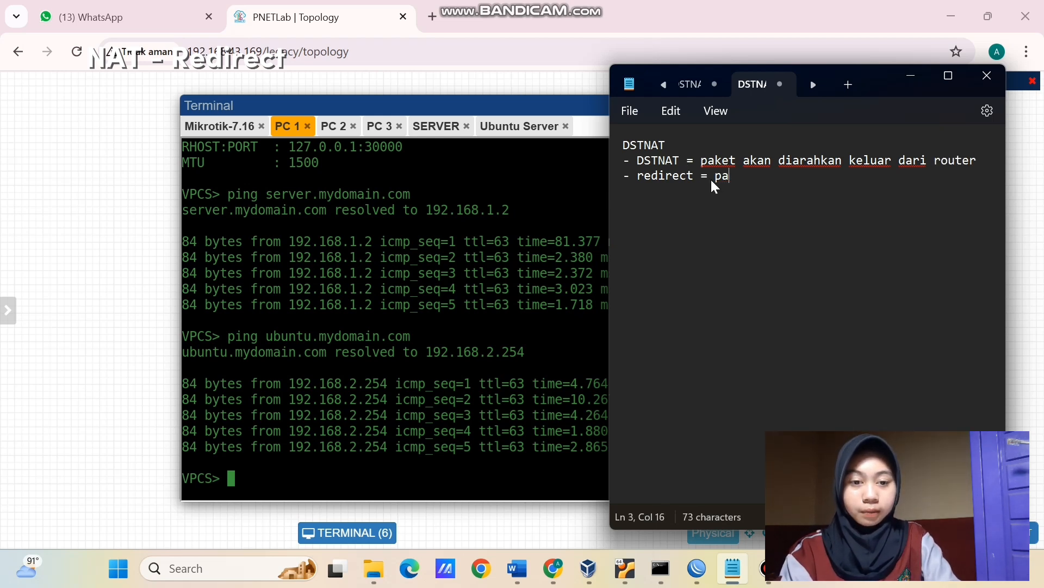
type("ket akan diarahkan")
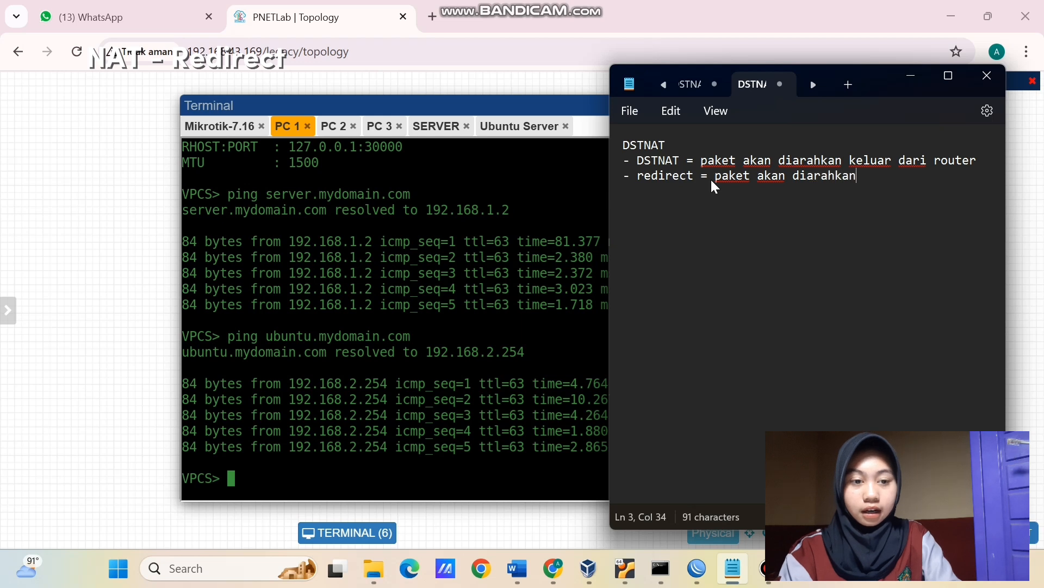
type(" ke router")
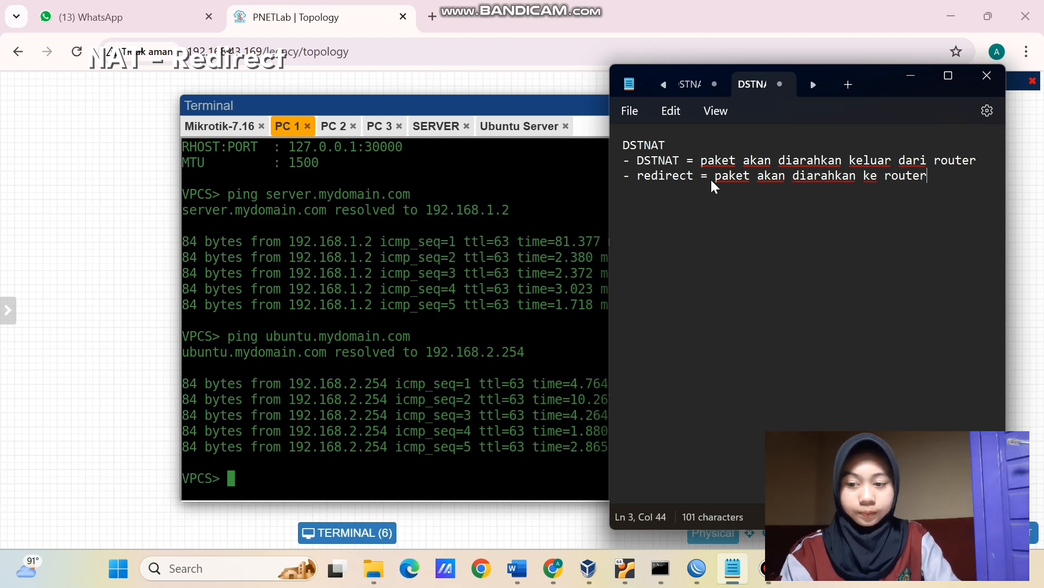
type(" itu sendiri")
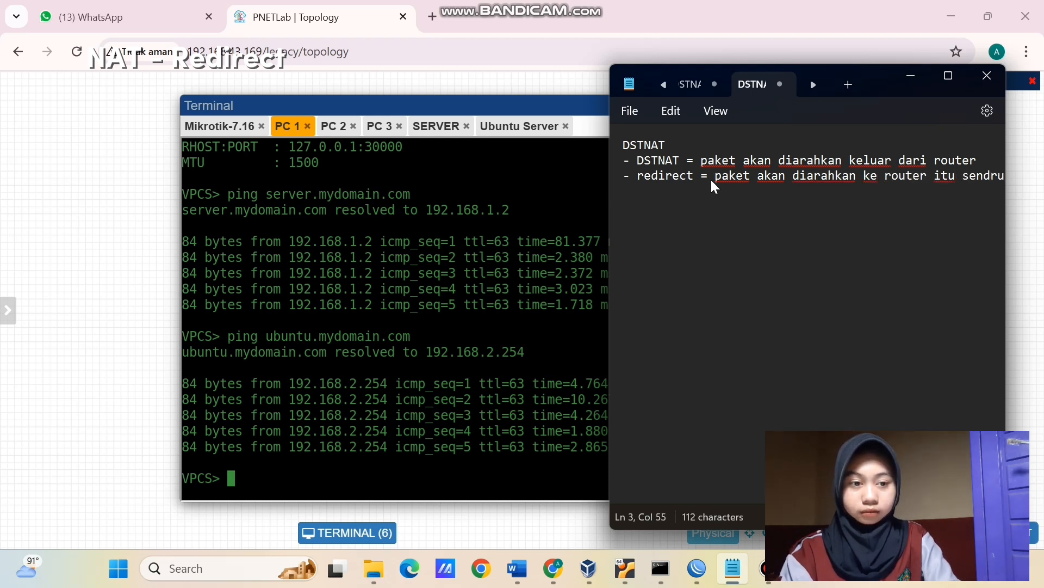
left_click(569, 246)
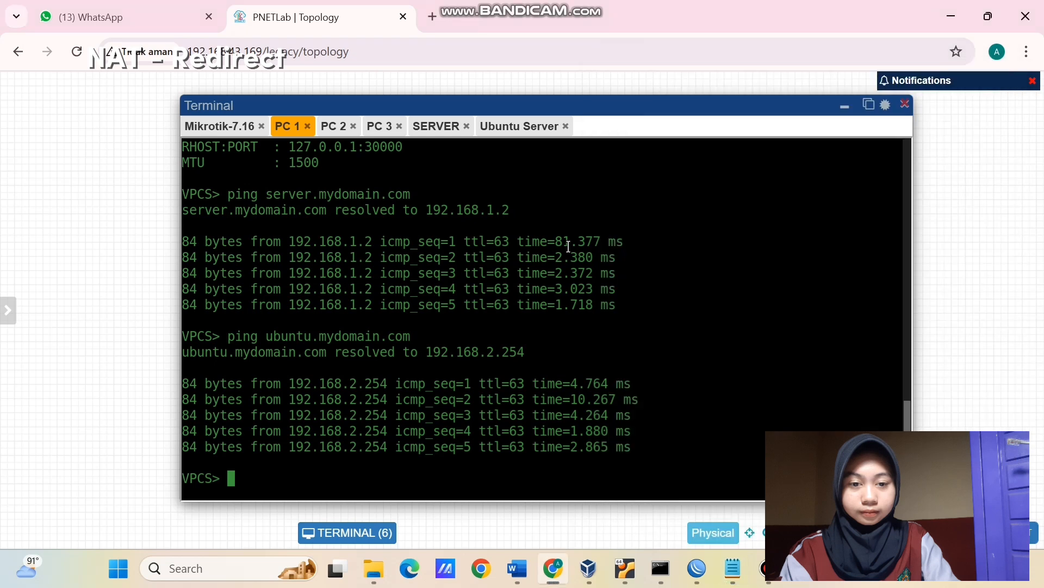
Switch to WinBox and start a new firewall NAT rule with its chain set to dstnat
left_click(699, 578)
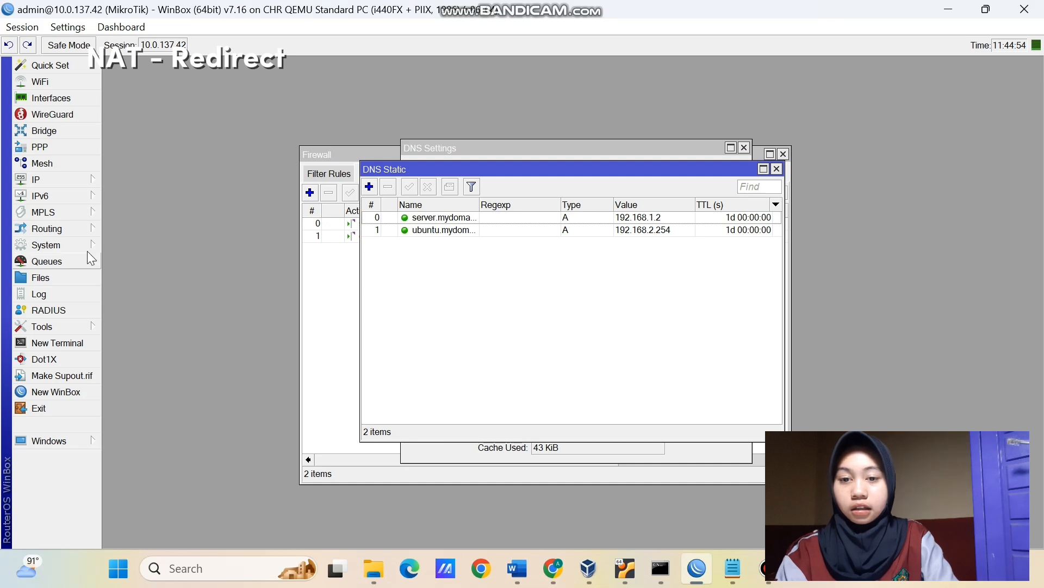
left_click(86, 182)
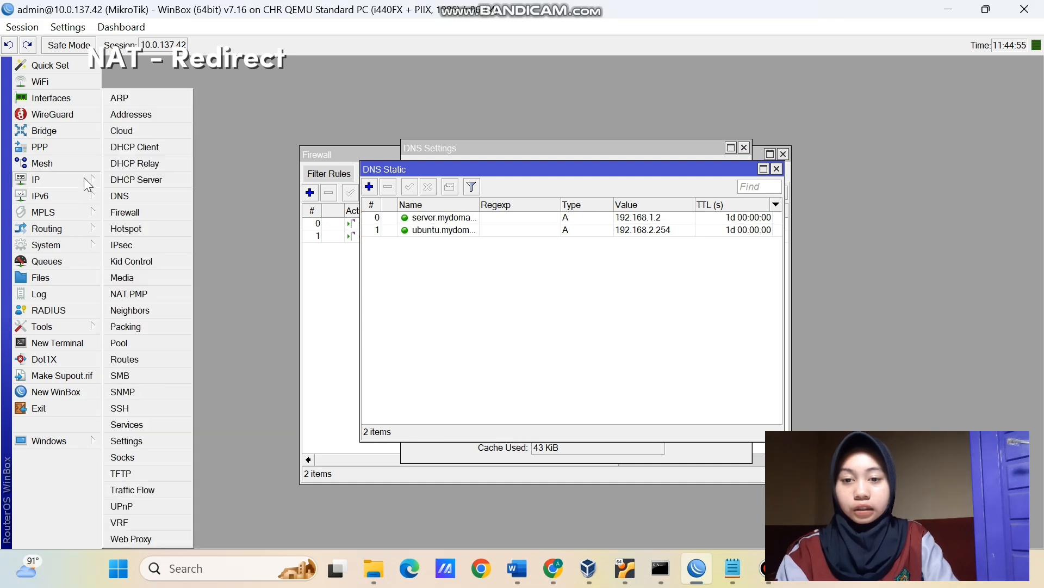
left_click(131, 211)
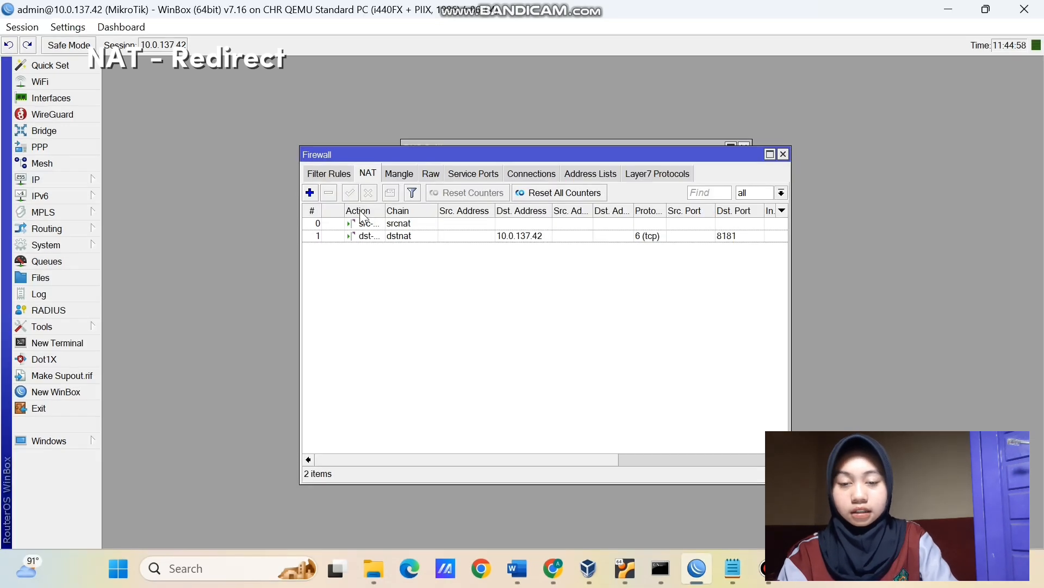
left_click(309, 192)
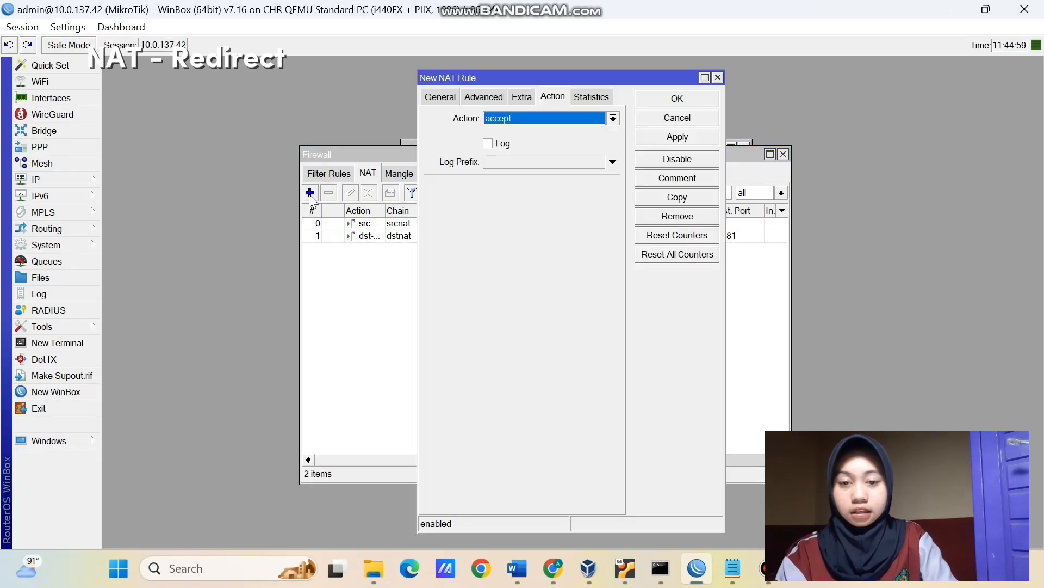
left_click(439, 97)
left_click(614, 118)
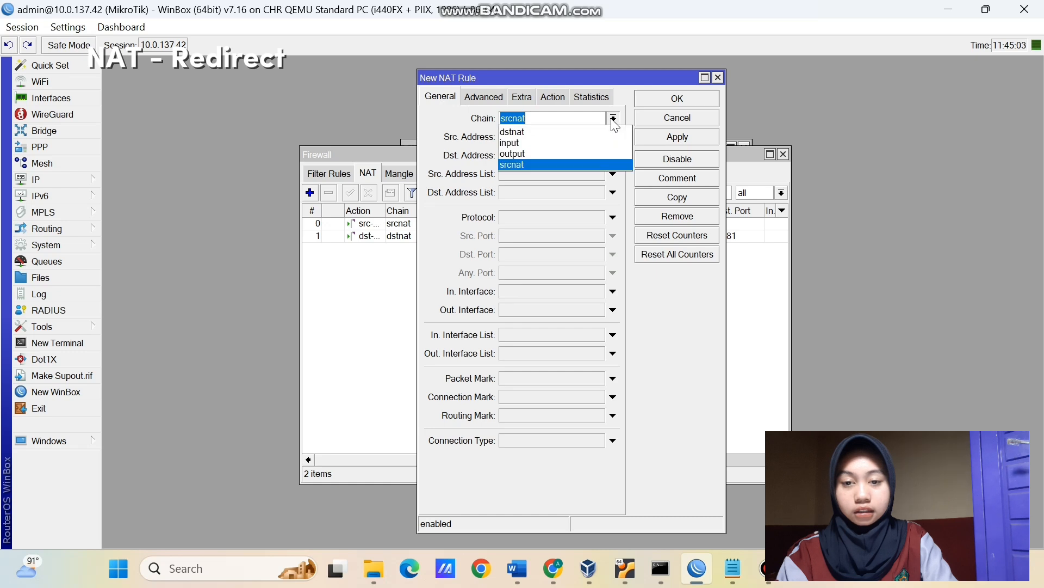
left_click(604, 137)
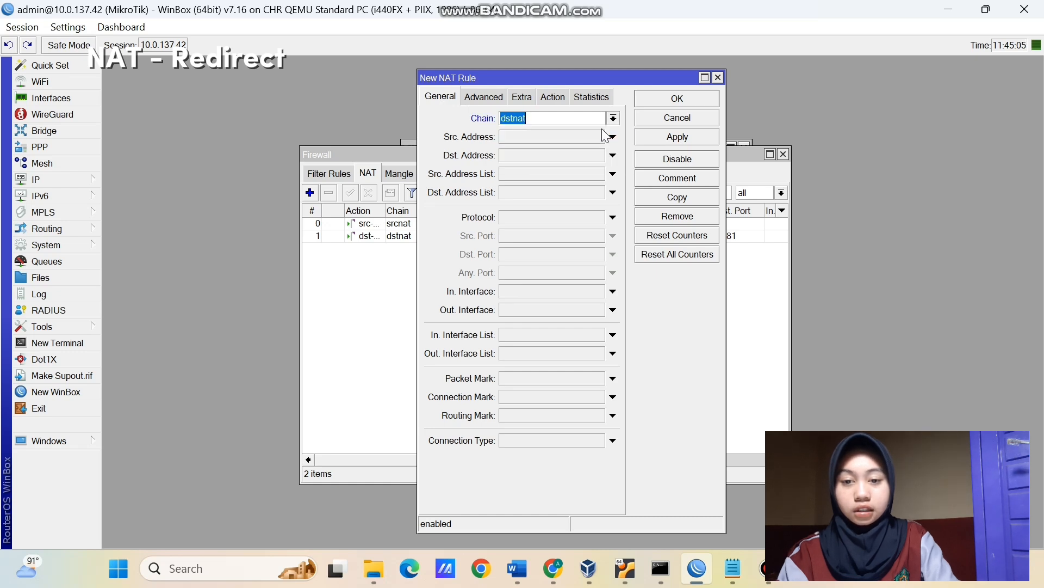
Set the new NAT rule's destination address to 8.8.8.8
left_click(573, 150)
key("BackSpace")
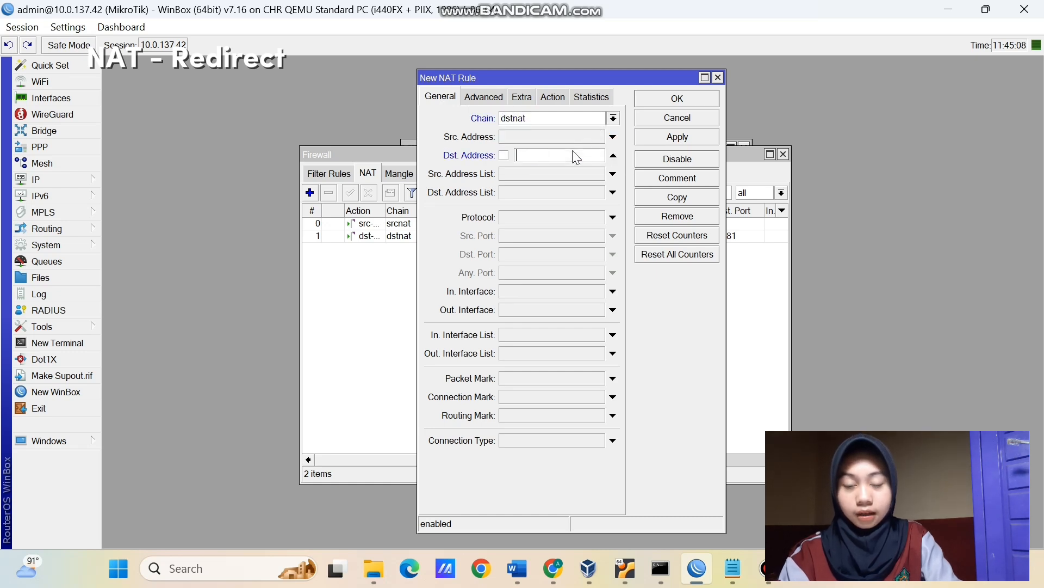
type("8.8.8.")
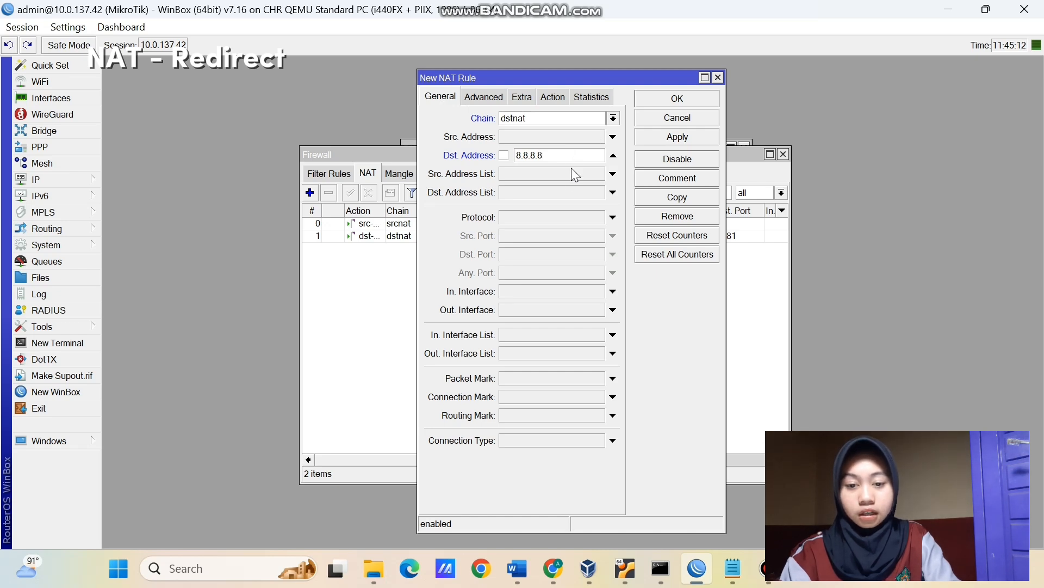
type("8")
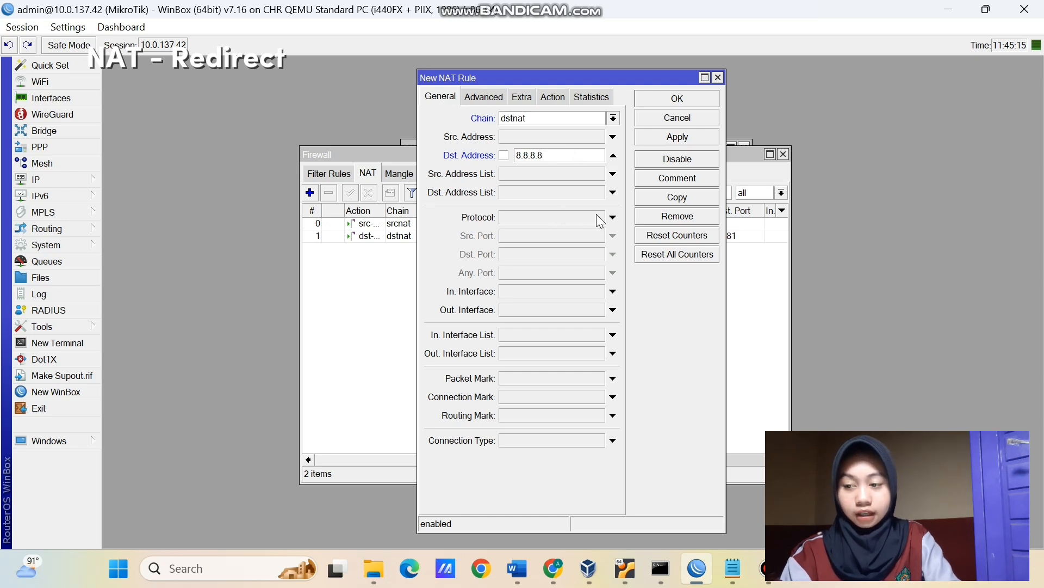
Set the new NAT rule's protocol to udp and its destination port to 53
left_click(598, 218)
left_click(596, 219)
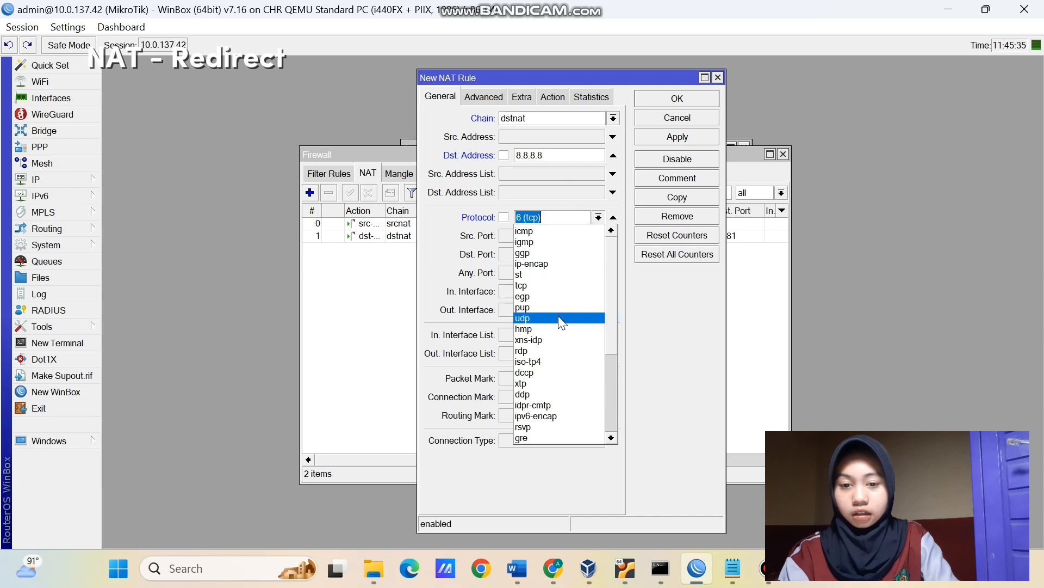
left_click(559, 316)
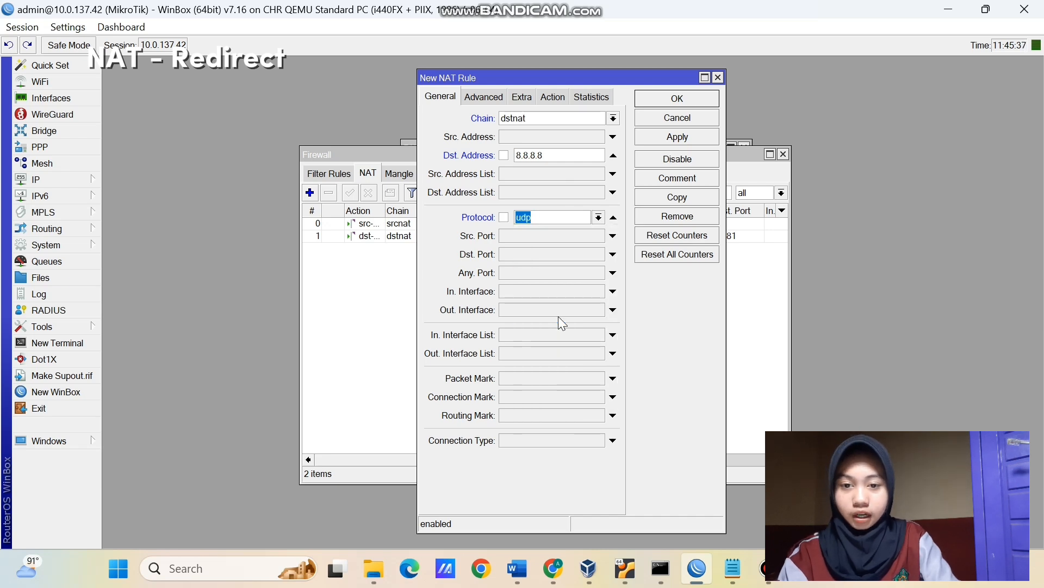
left_click(540, 255)
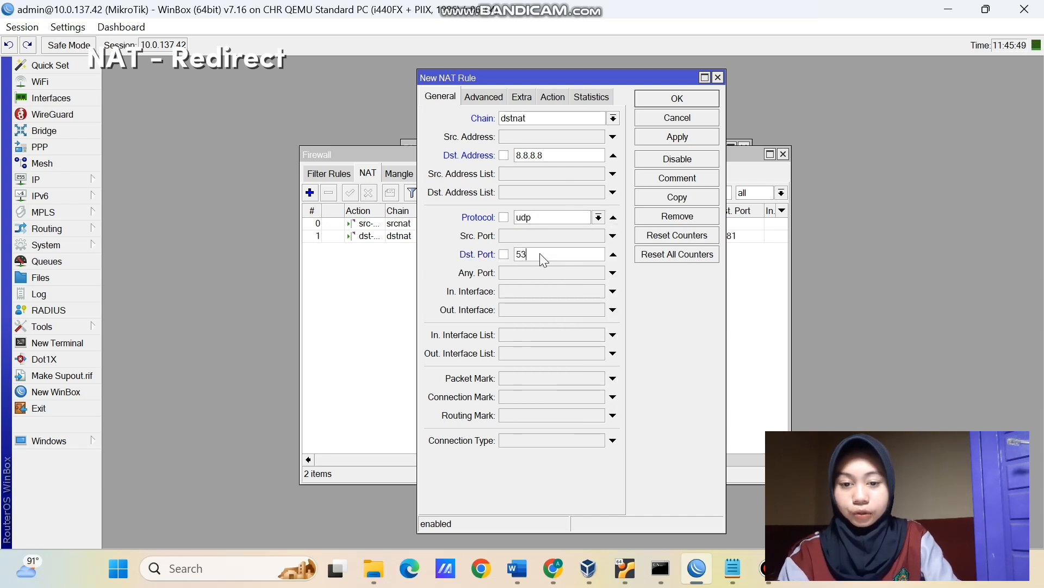
type("53")
Set the NAT rule's action to redirect with To Ports 53 and apply the rule
left_click(553, 98)
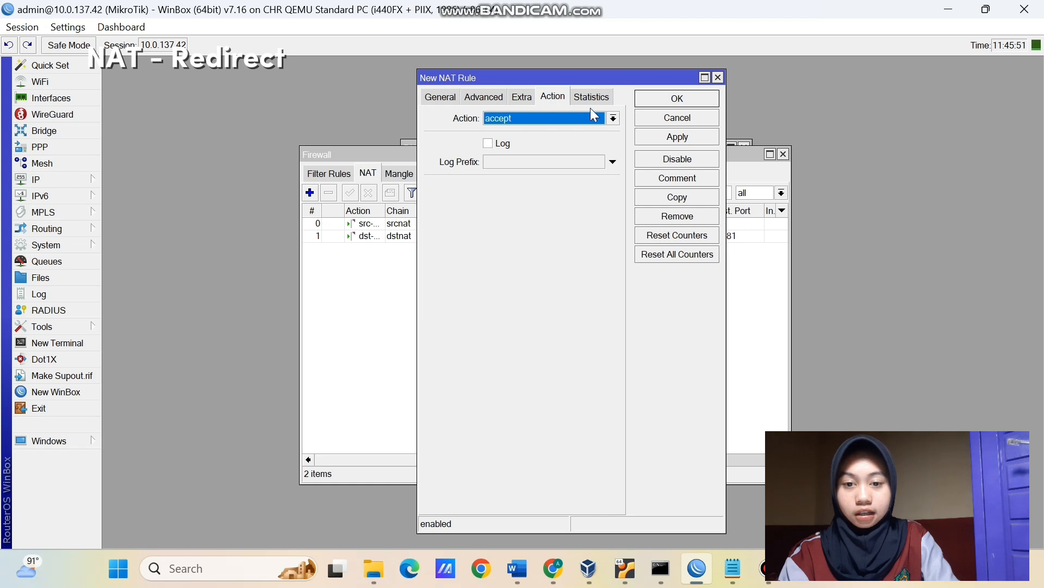
left_click(614, 118)
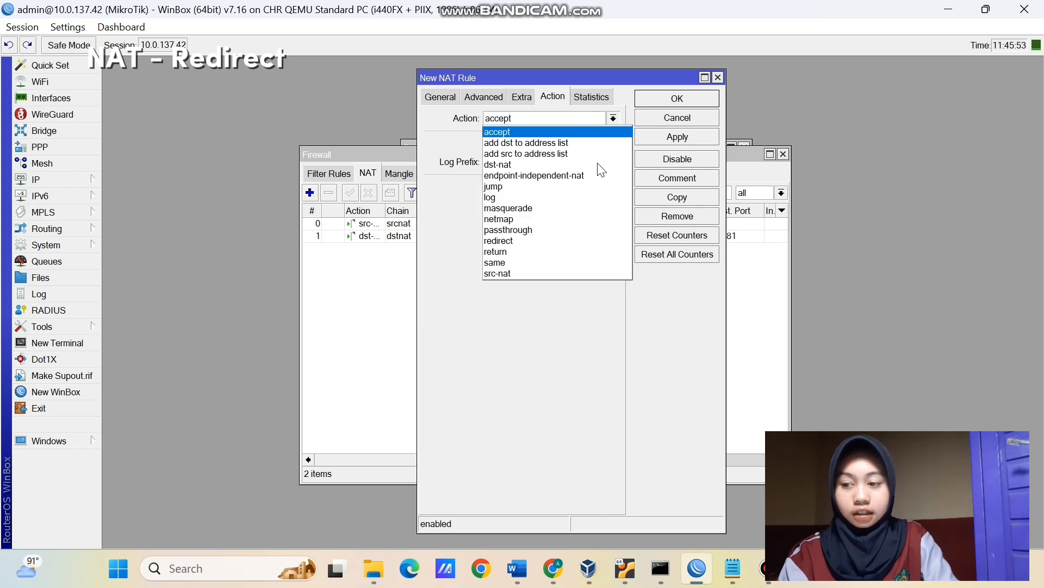
left_click(554, 241)
left_click(523, 187)
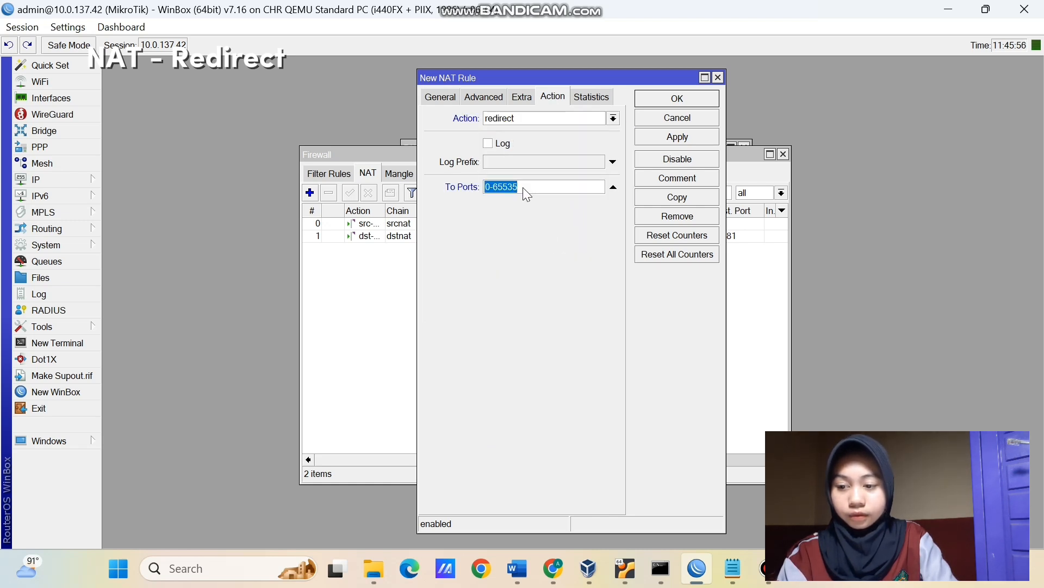
type("53")
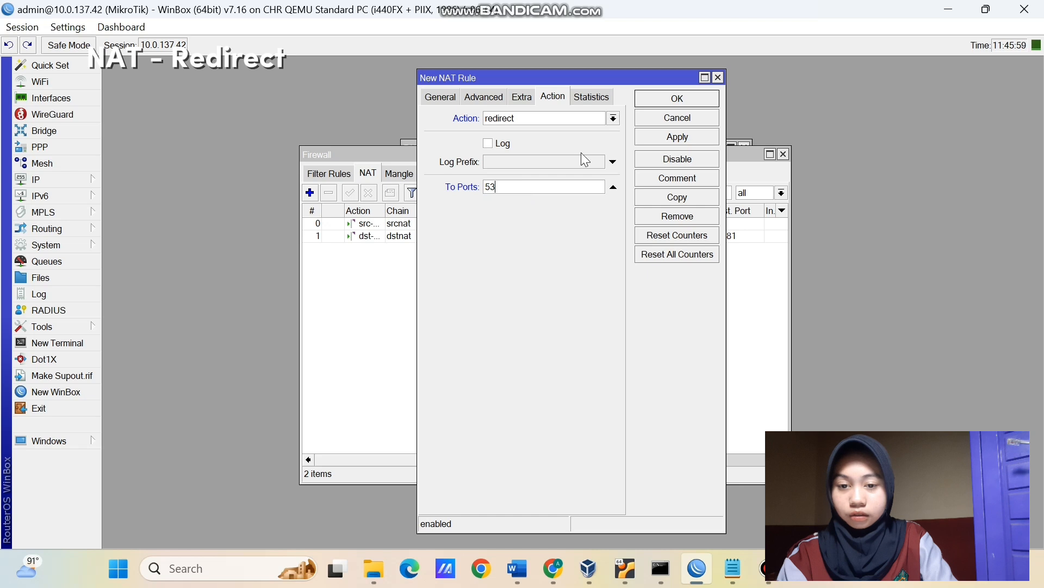
left_click(667, 137)
Review the redirect rule's general settings, highlighting its chain and destination address
left_click(438, 102)
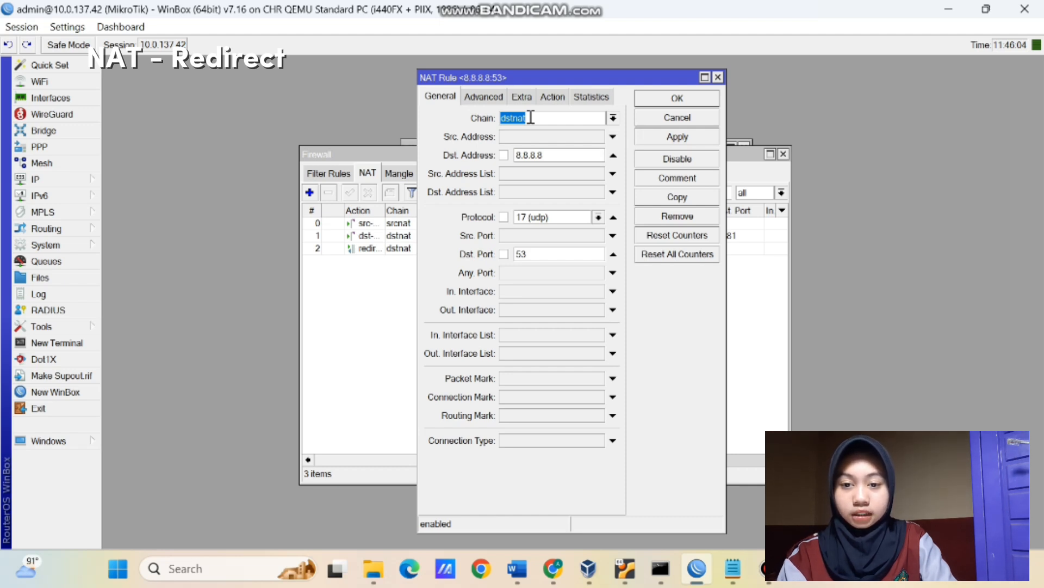
left_click_drag(531, 117, 491, 121)
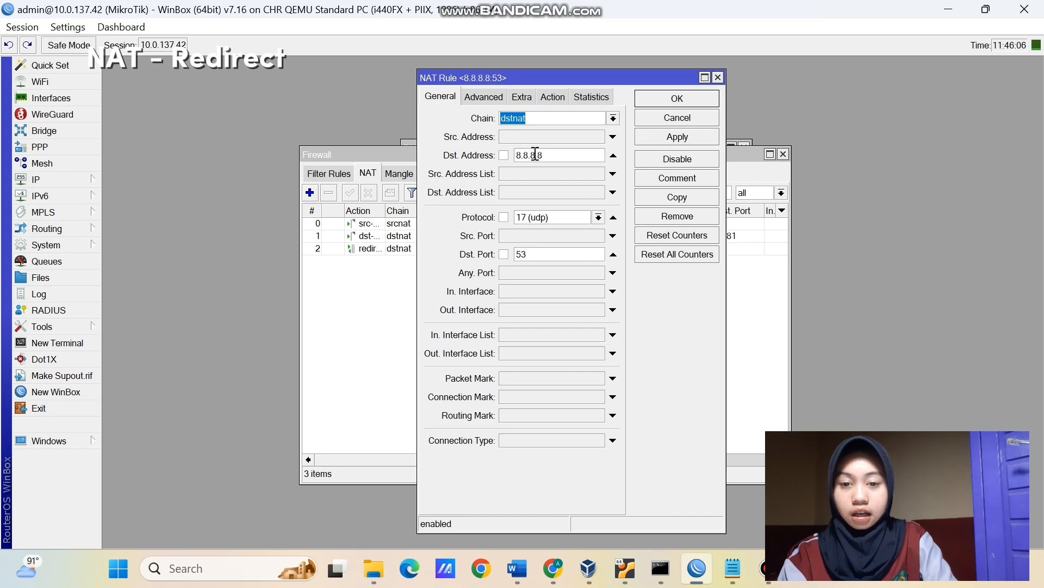
left_click_drag(548, 157, 484, 164)
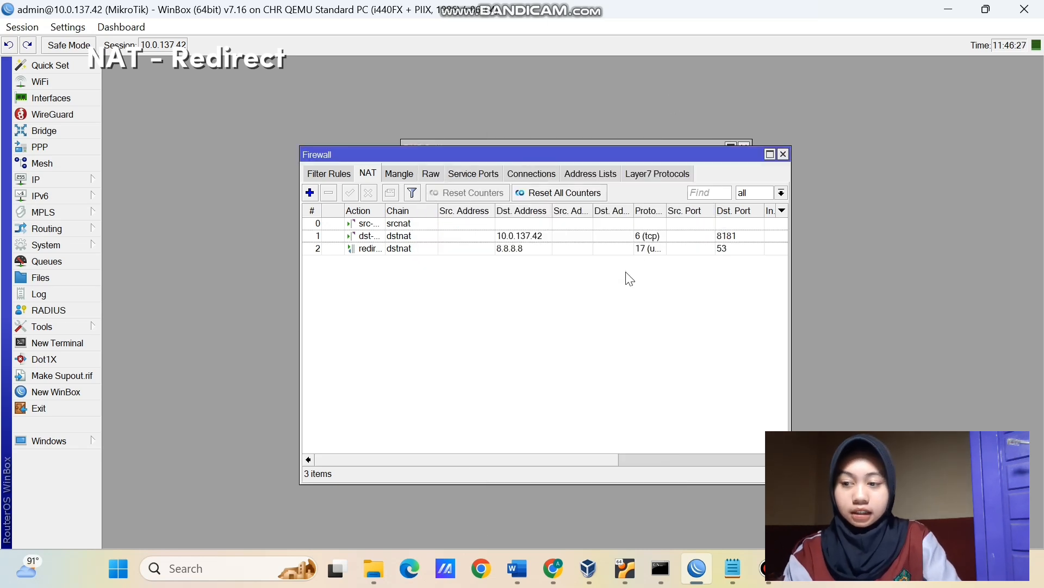
Switch to the PNETLab topology and highlight the first DNS address in PC 1's earlier "show ip" output
left_click(555, 568)
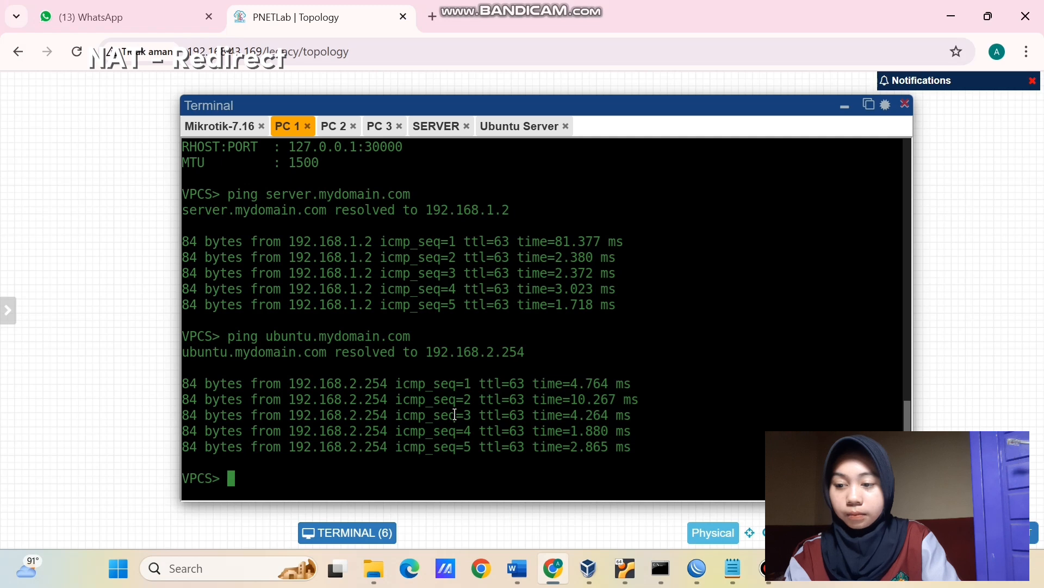
scroll(454, 415, "up", 4)
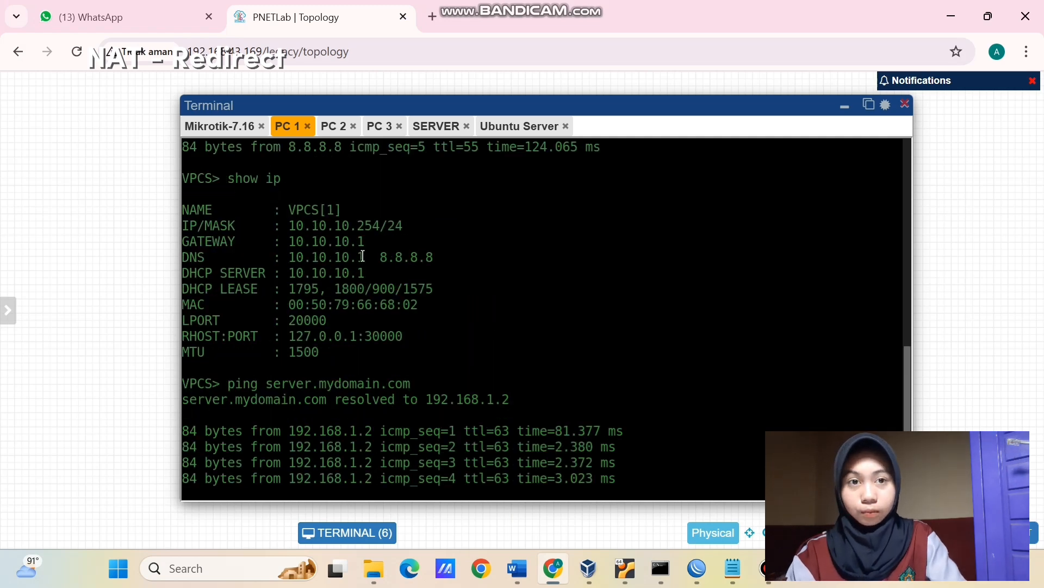
left_click_drag(365, 257, 289, 256)
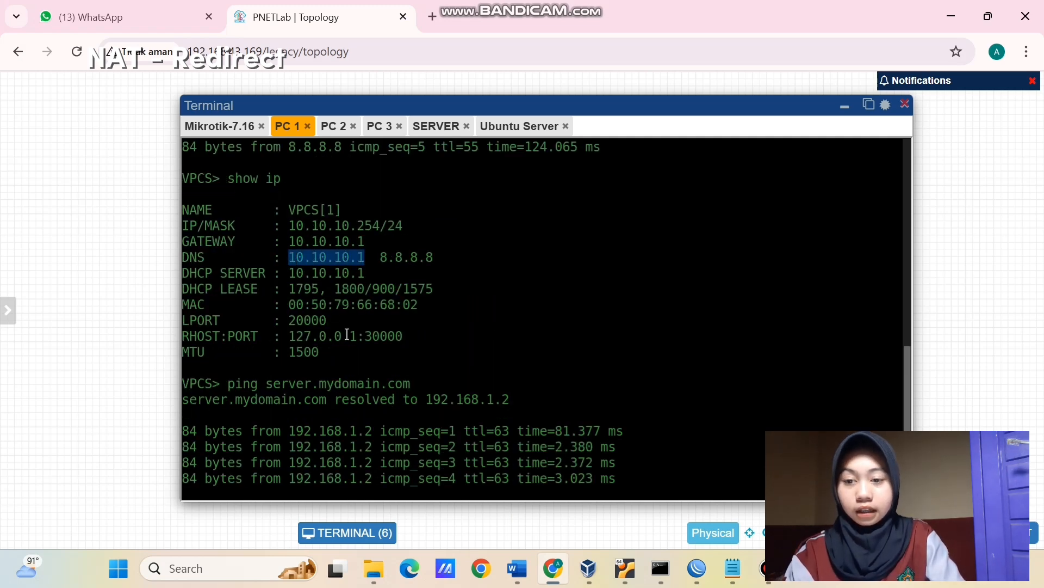